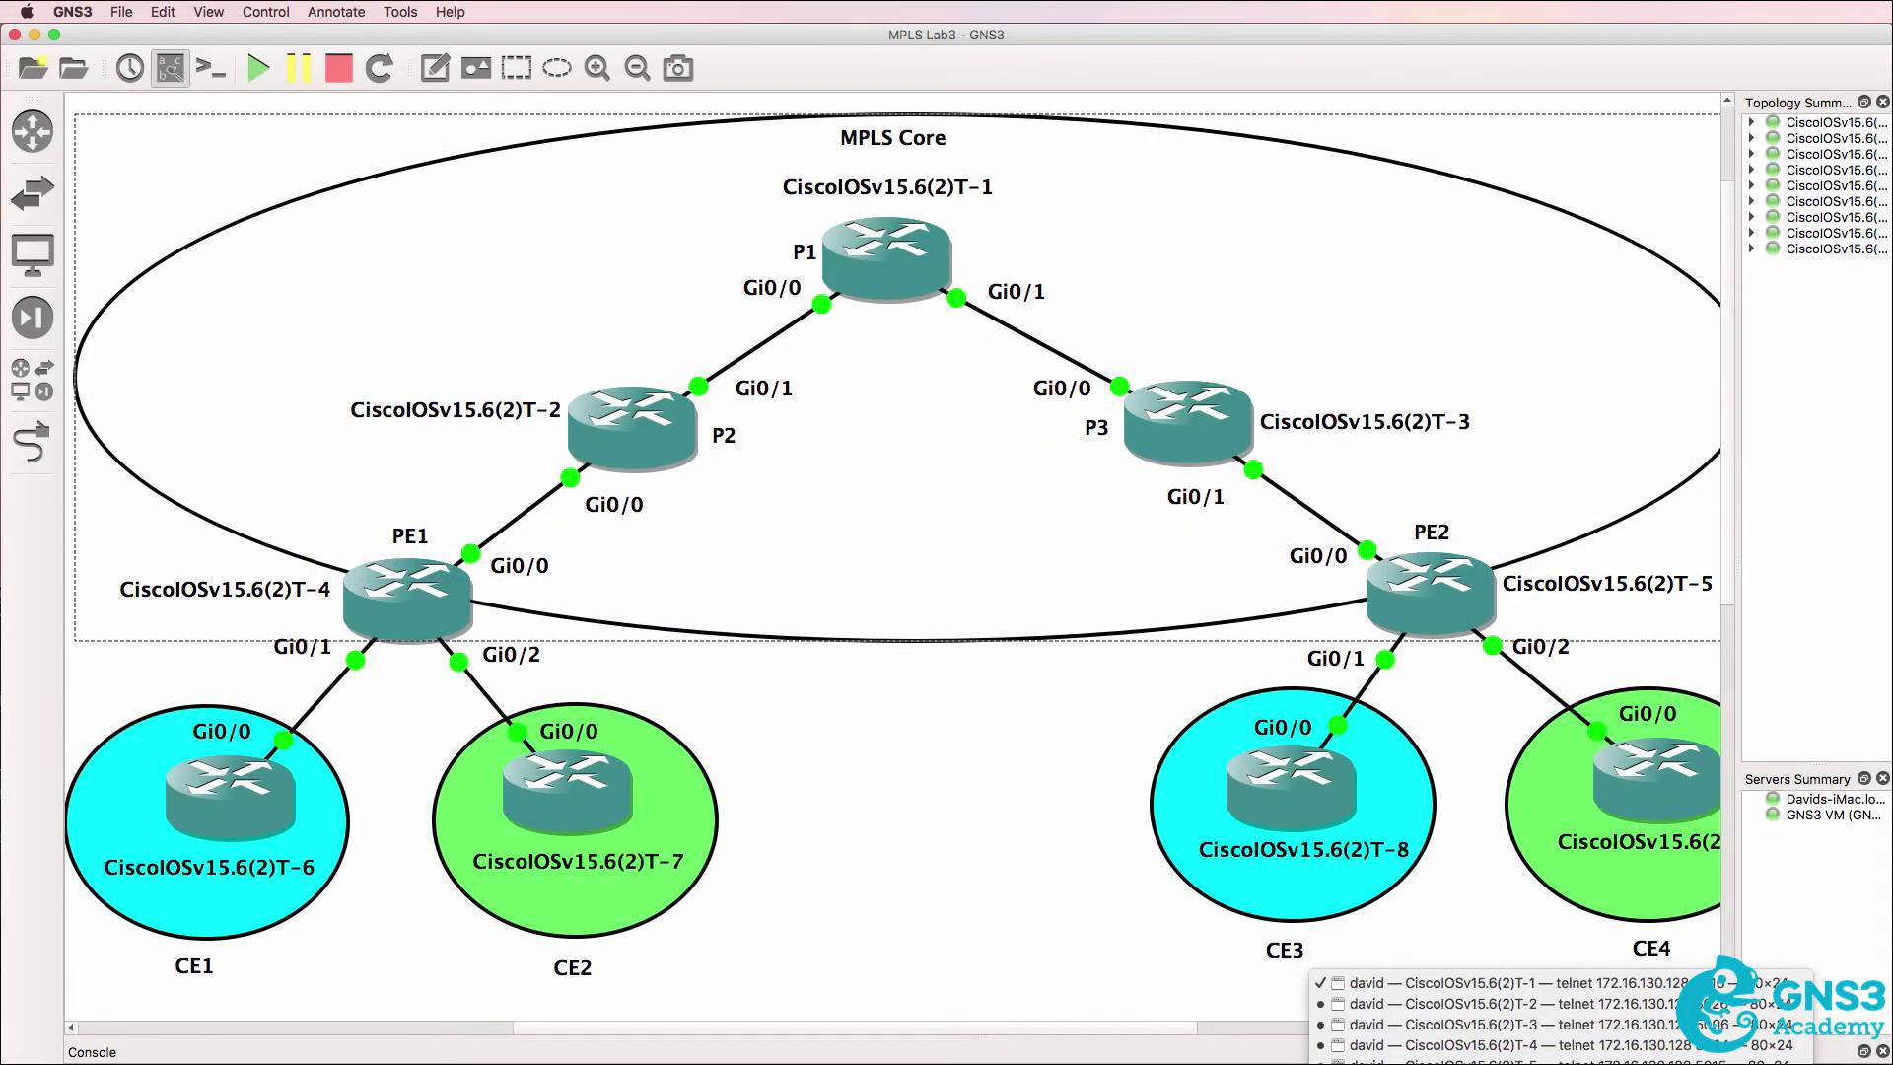
Open CE2's console next to CE1's, resizing and arranging both windows.
left_click(1557, 1060)
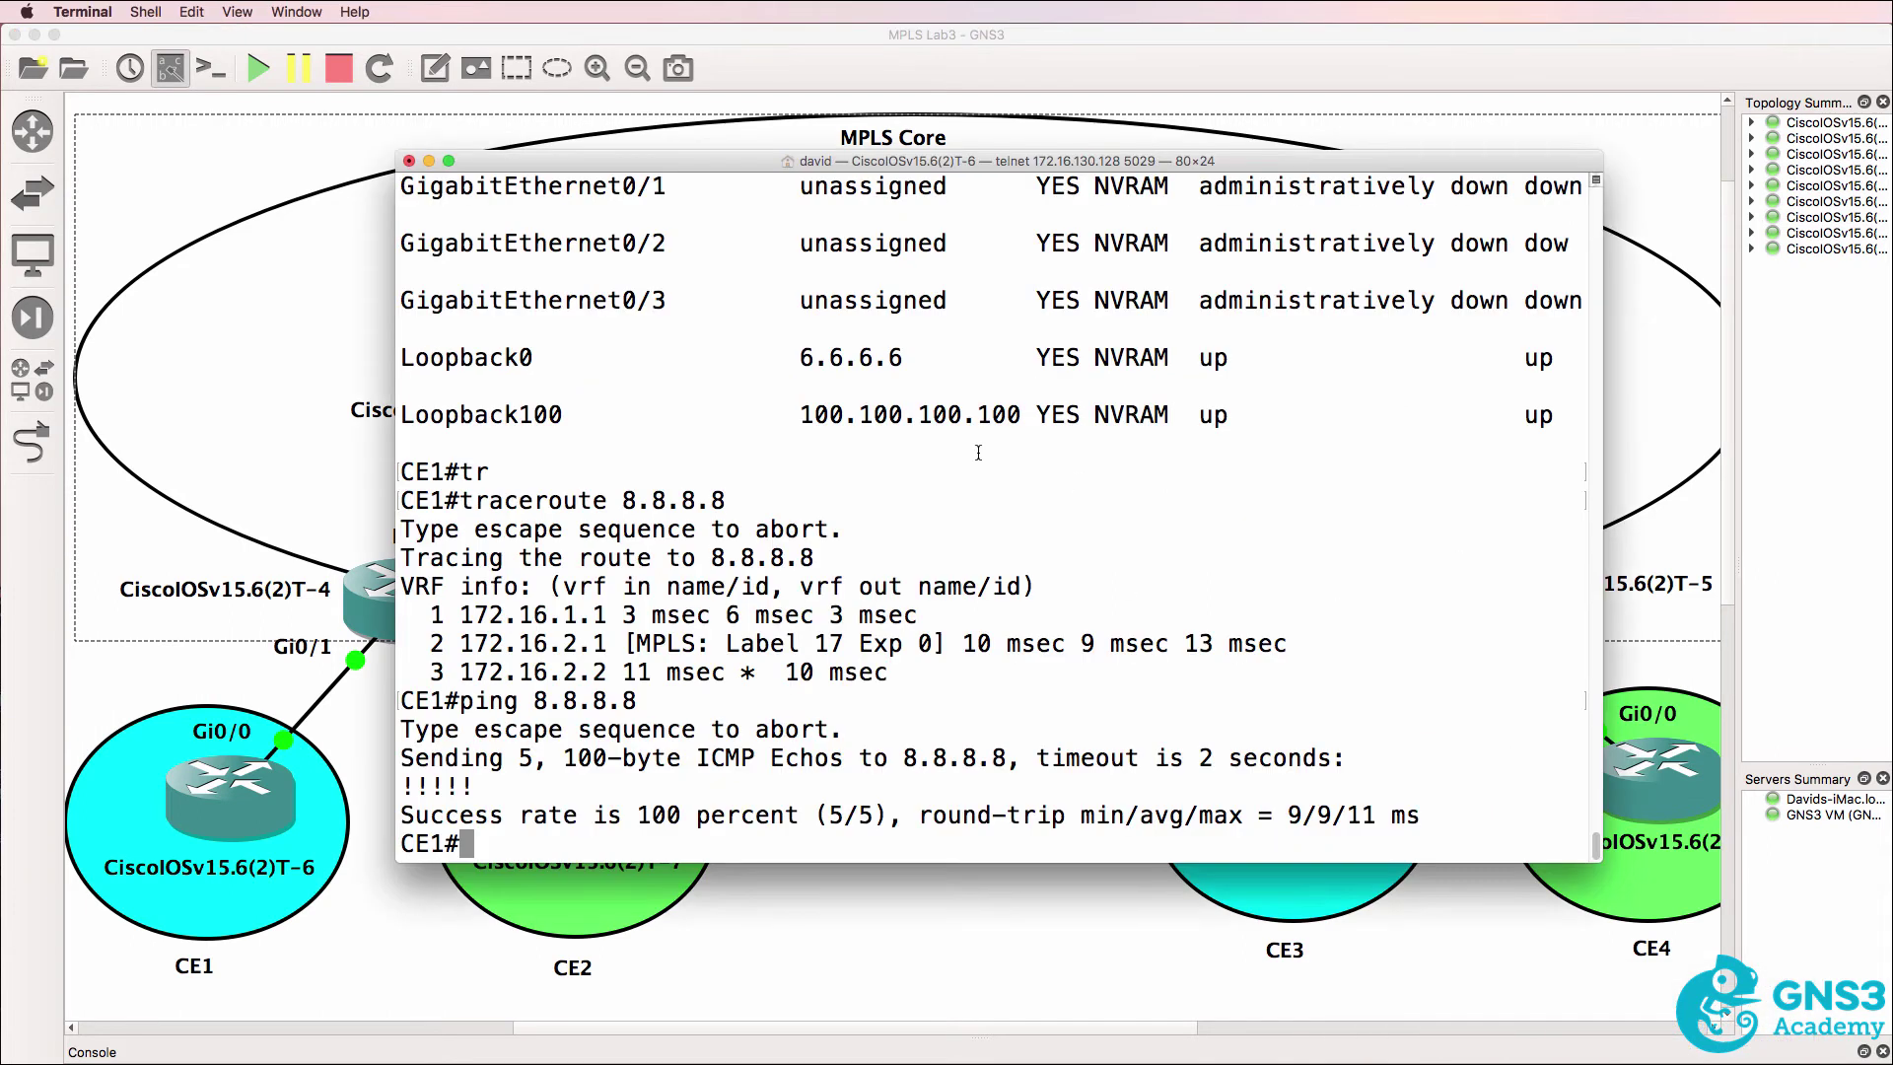
left_click_drag(1028, 867, 1062, 525)
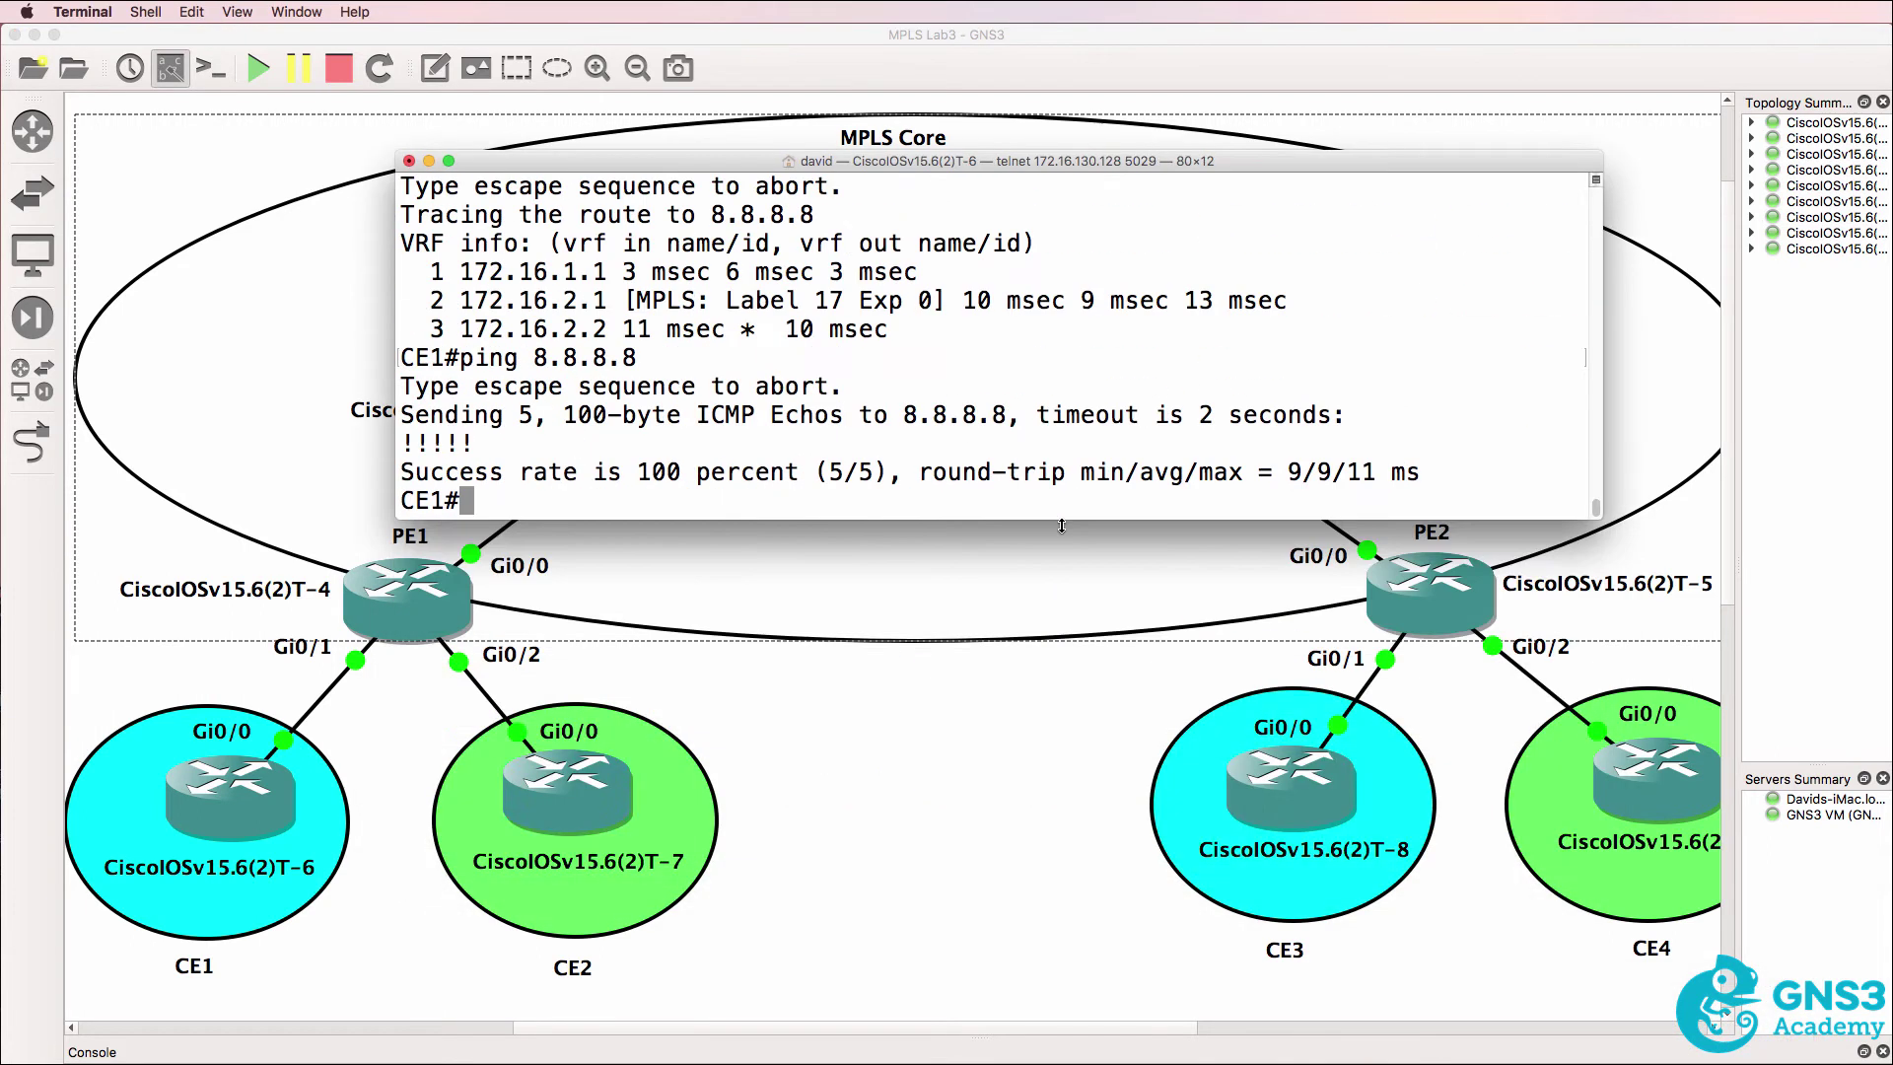
right_click(1558, 1062)
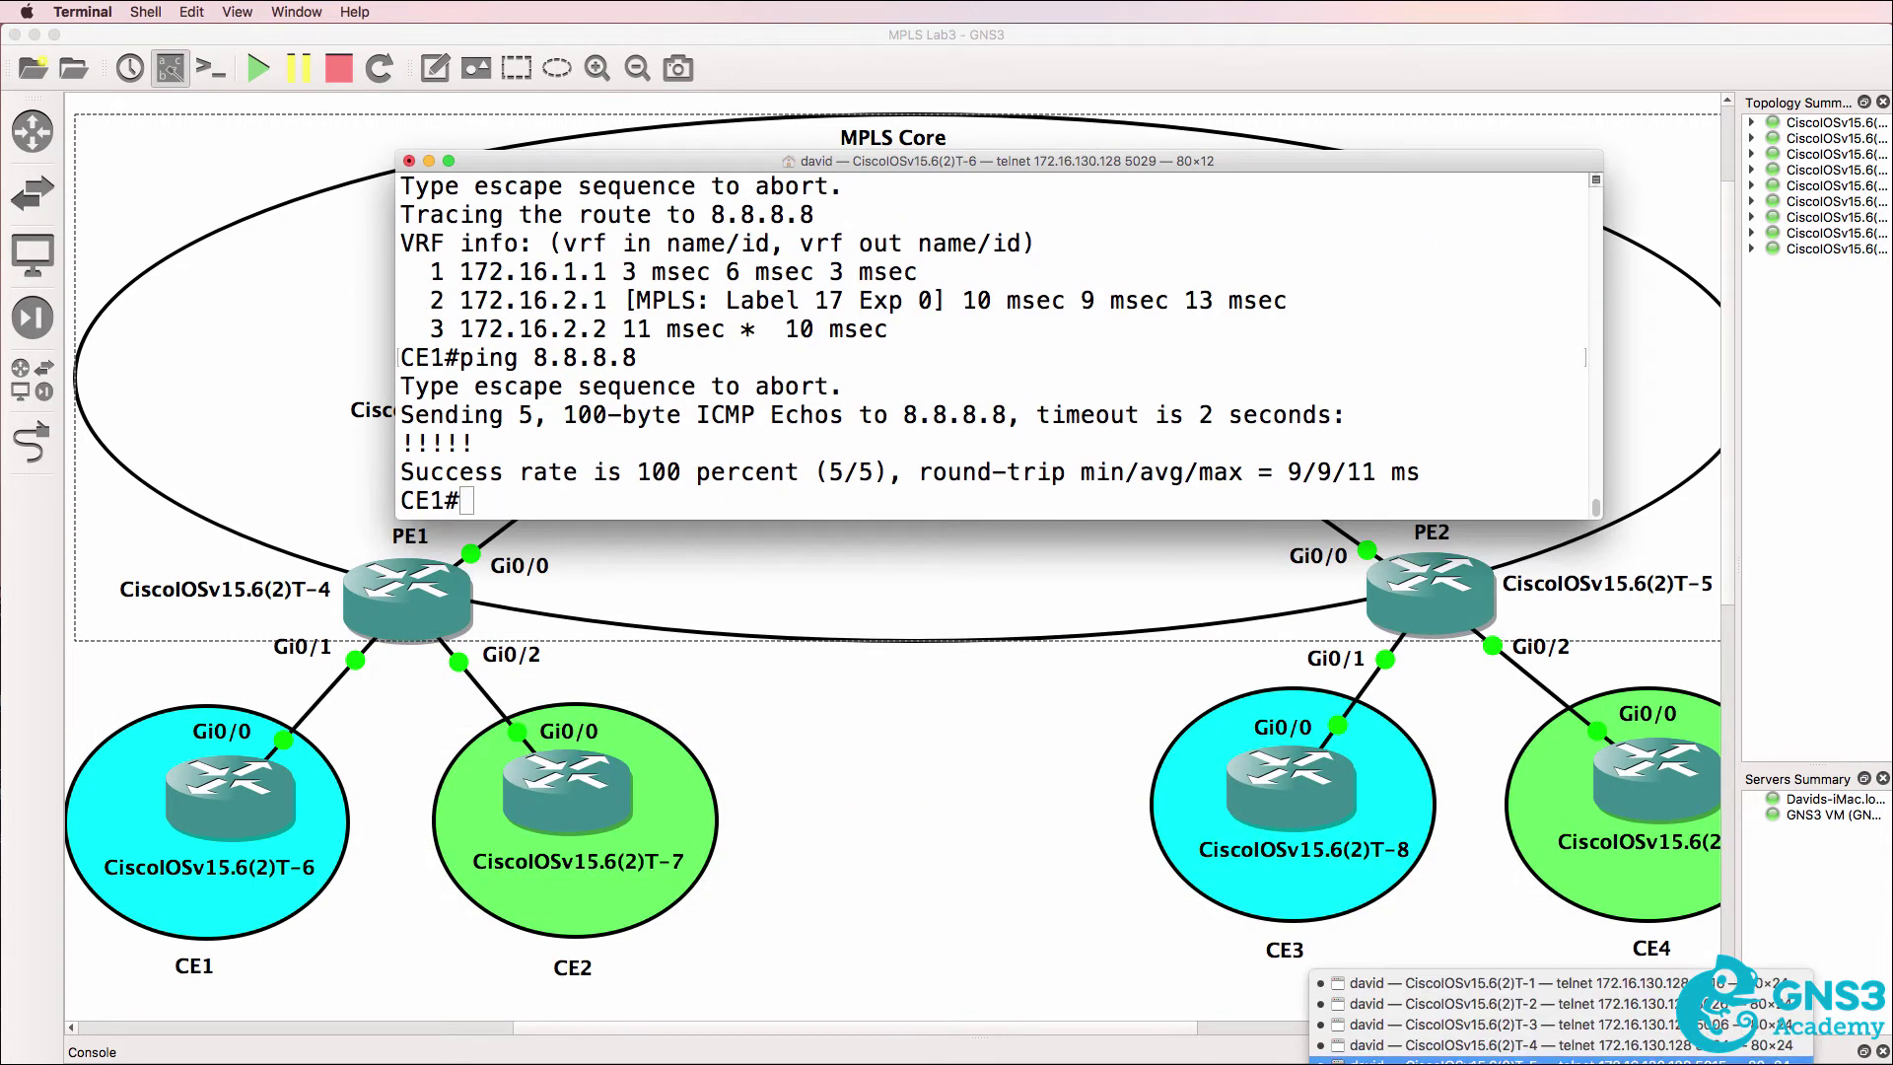
left_click(1509, 982)
left_click_drag(908, 333, 867, 540)
left_click_drag(728, 145, 980, 124)
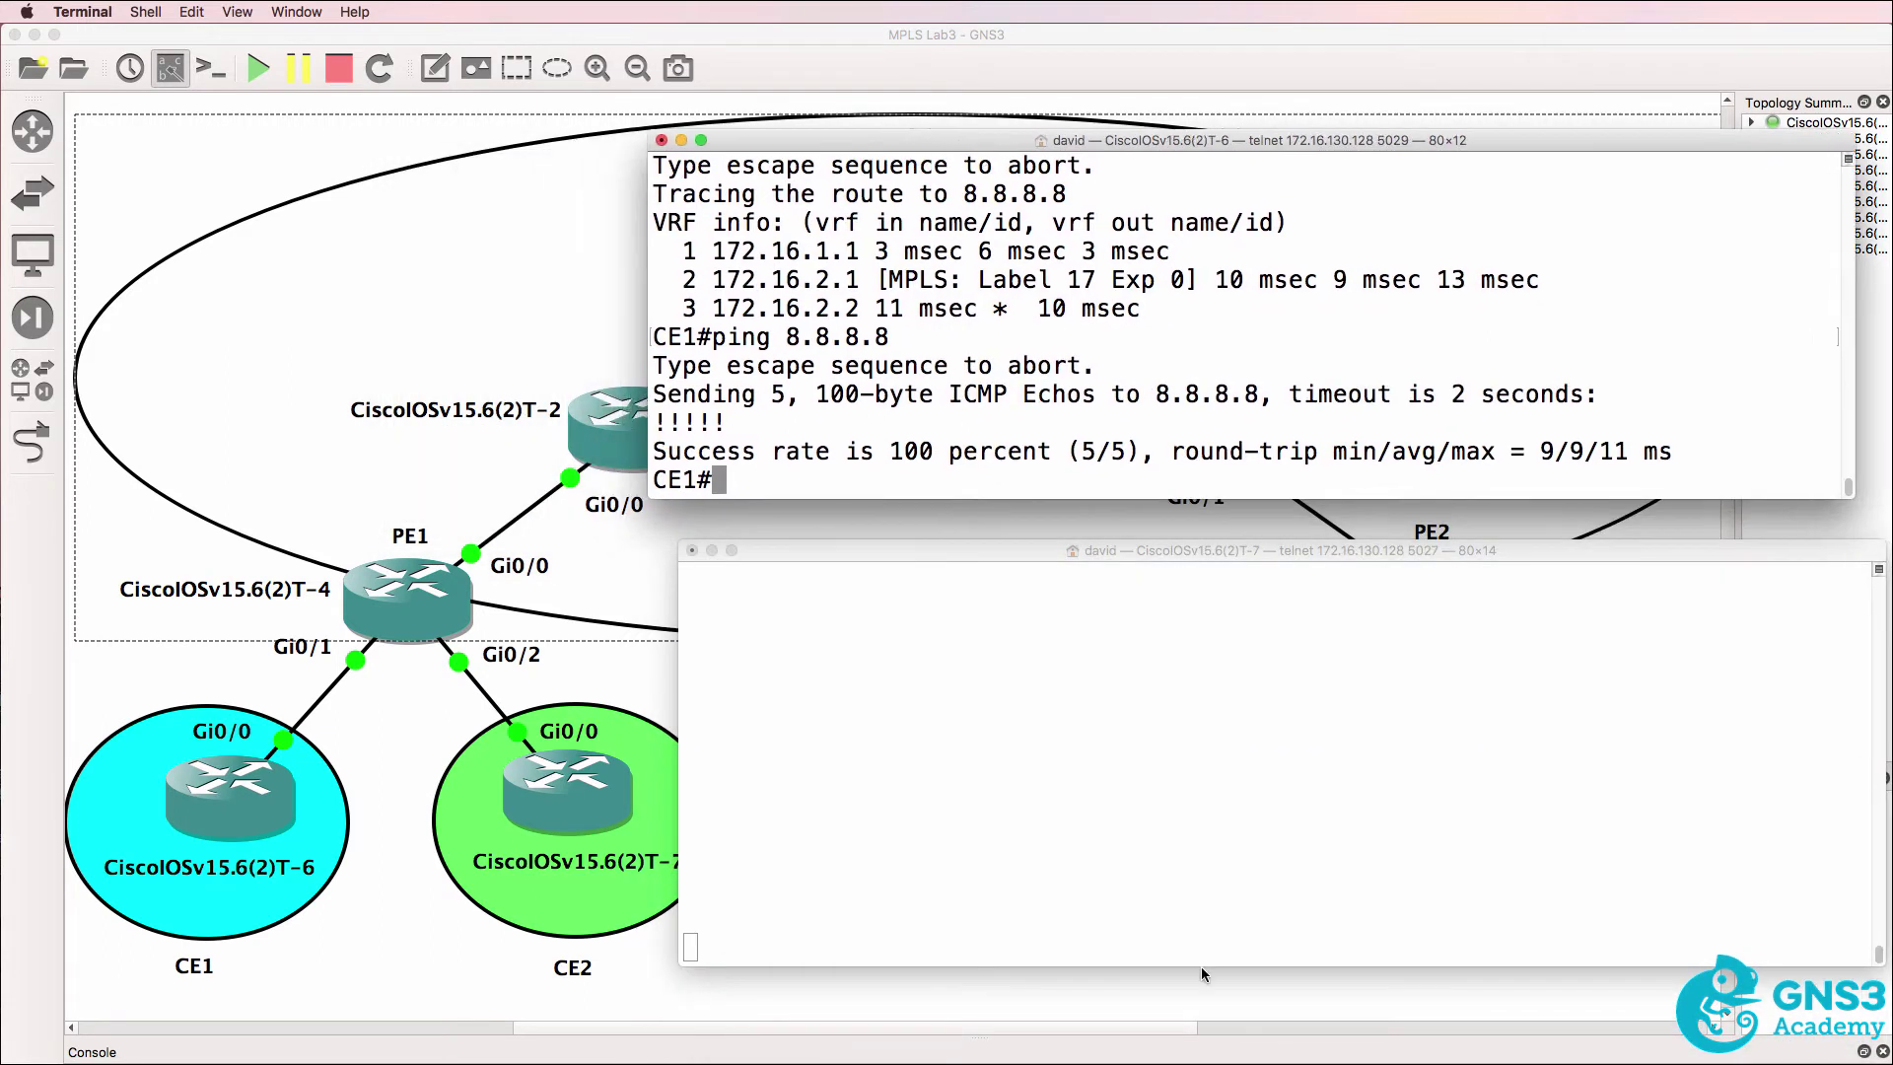
left_click(1196, 845)
On CE2, enter enable mode and show the routing table, highlighting the 9.9.9.9 OSPF route.
key("Return")
type("en")
key("Return")
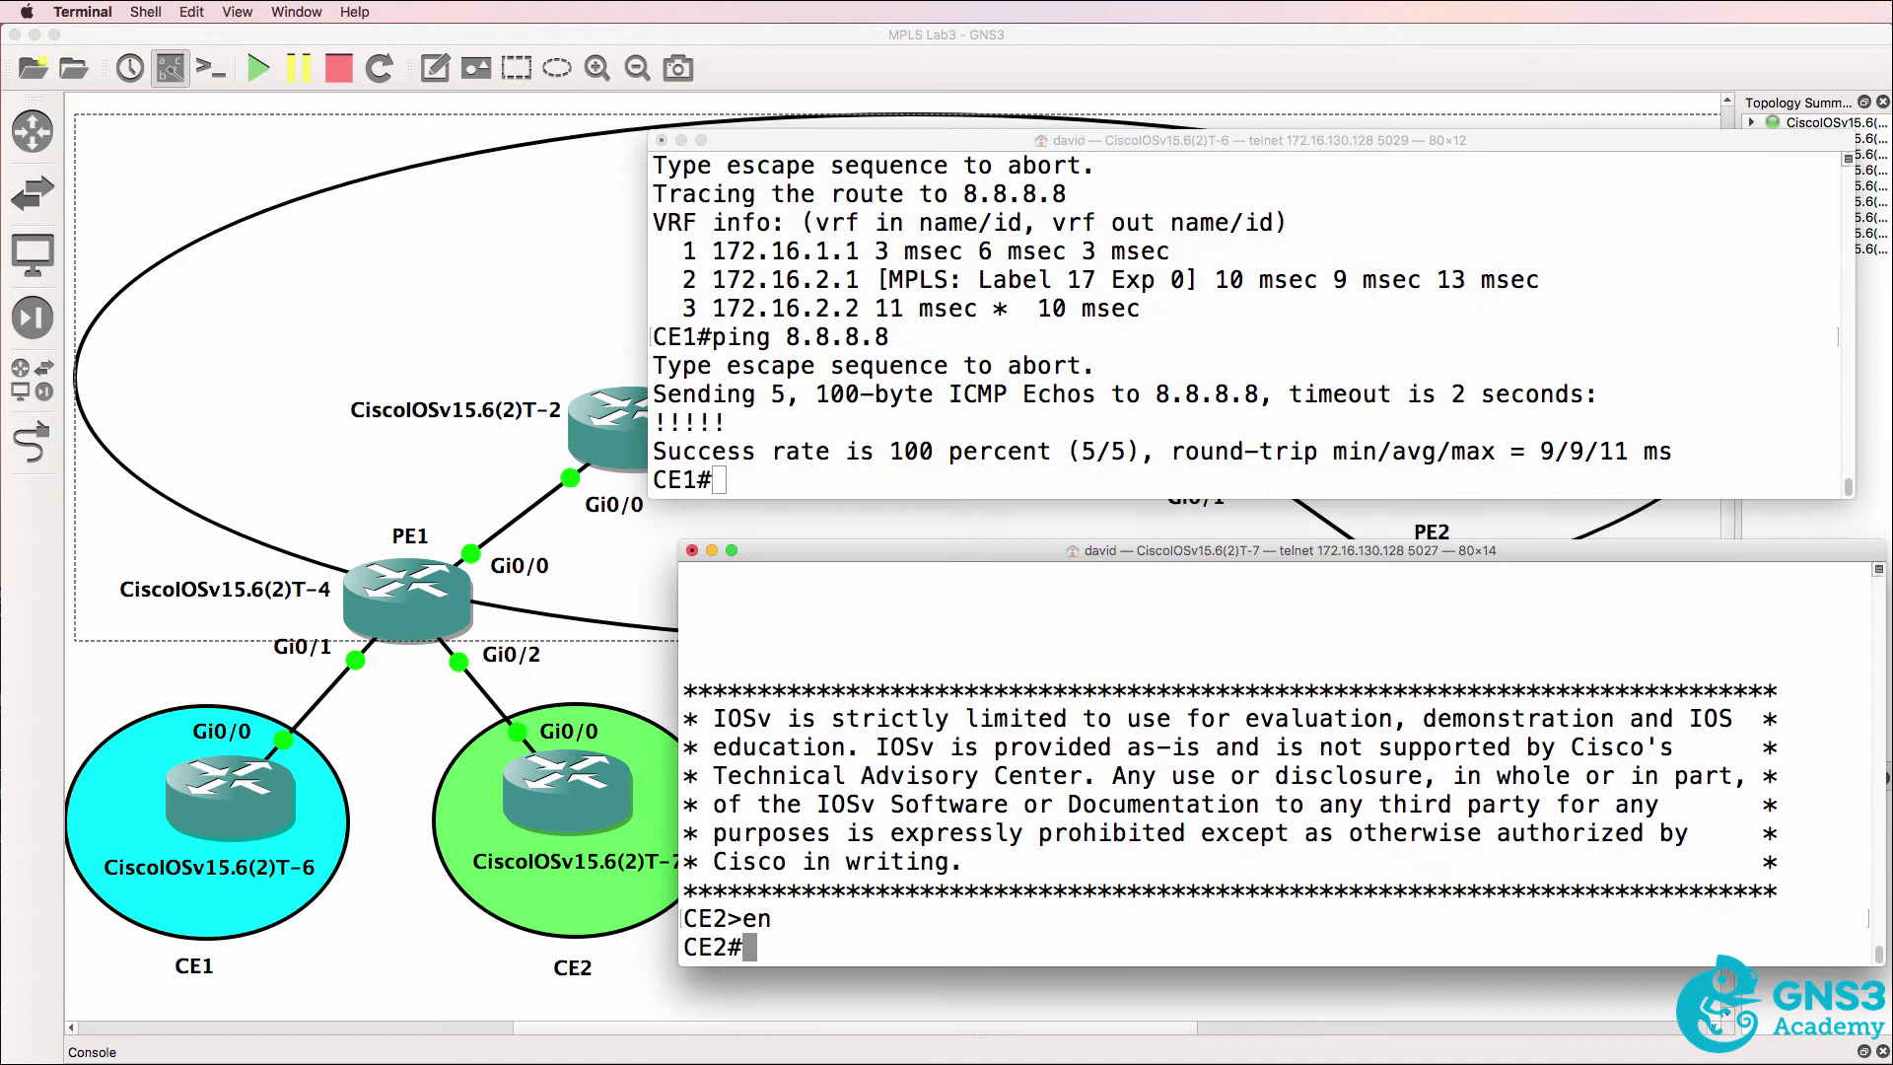
type("sh ip route")
key("Return")
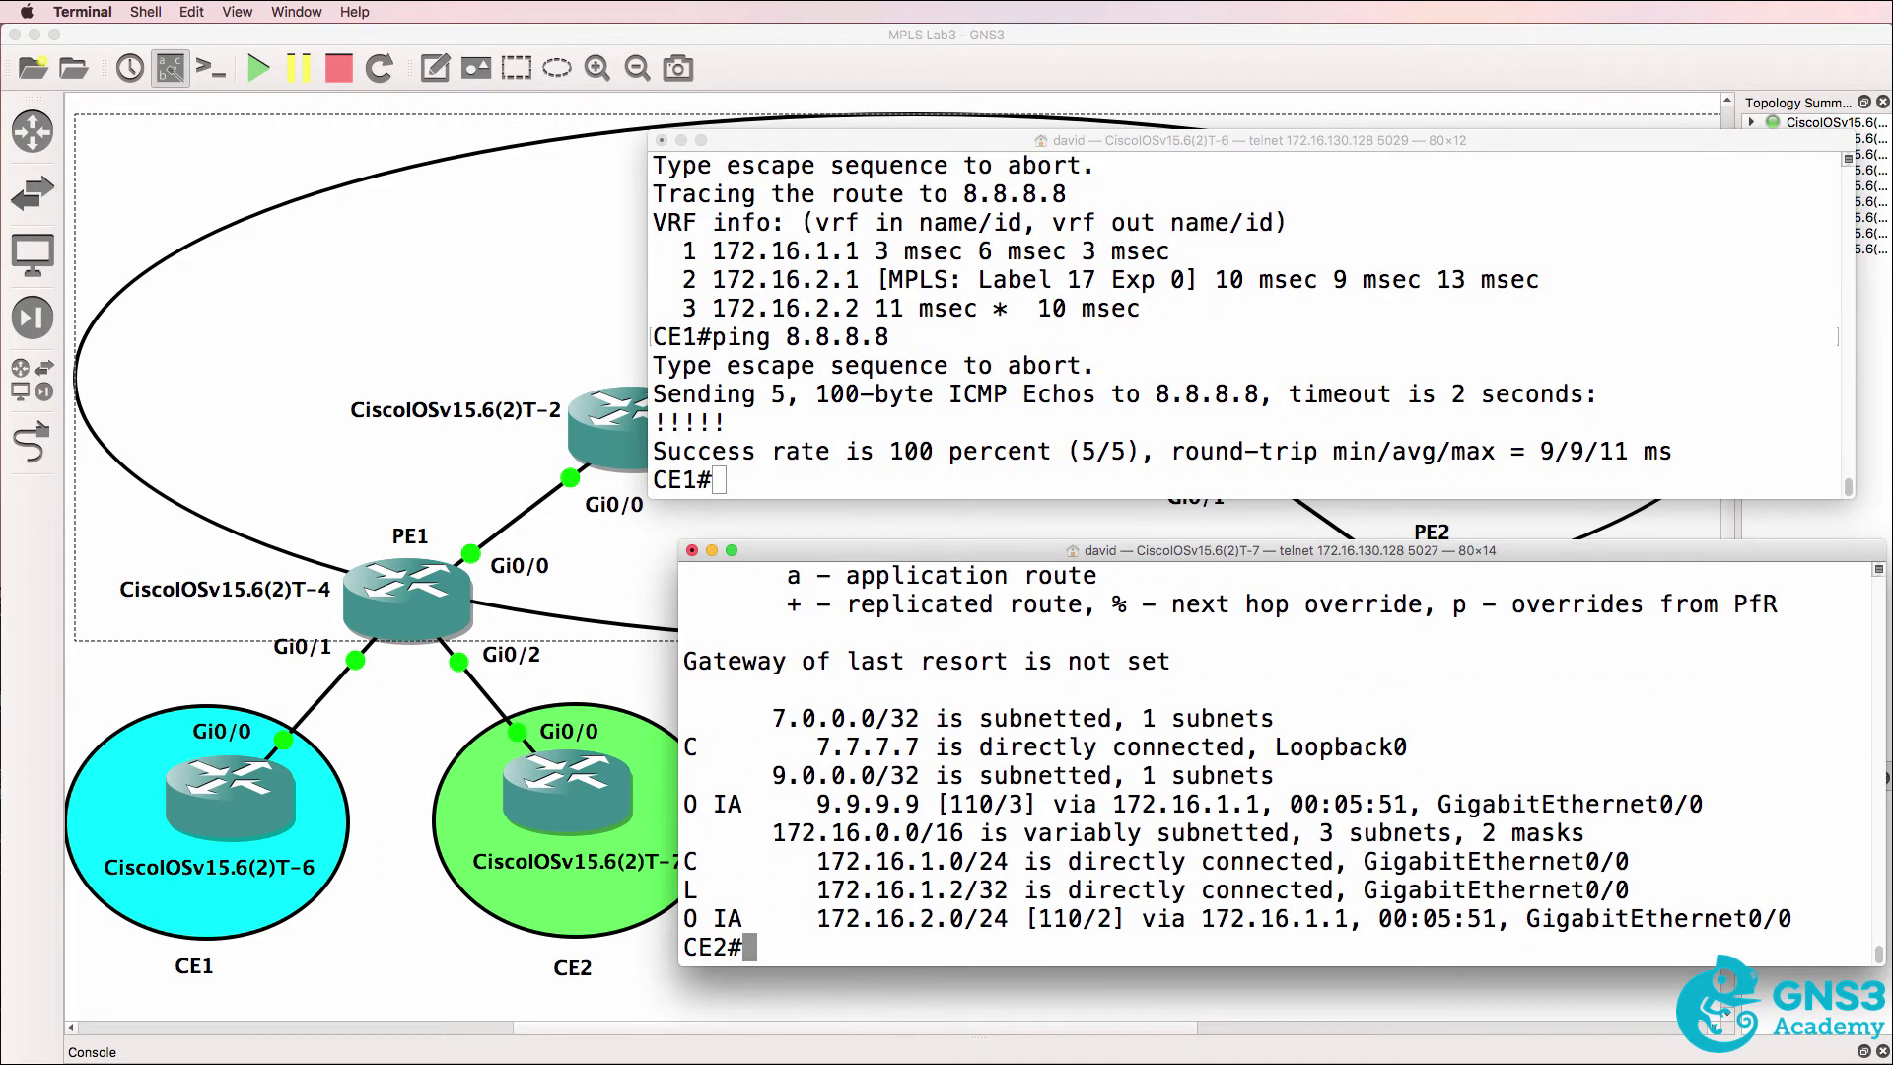
left_click_drag(678, 800, 1739, 775)
triple_click(1748, 795)
left_click_drag(1729, 550, 1410, 431)
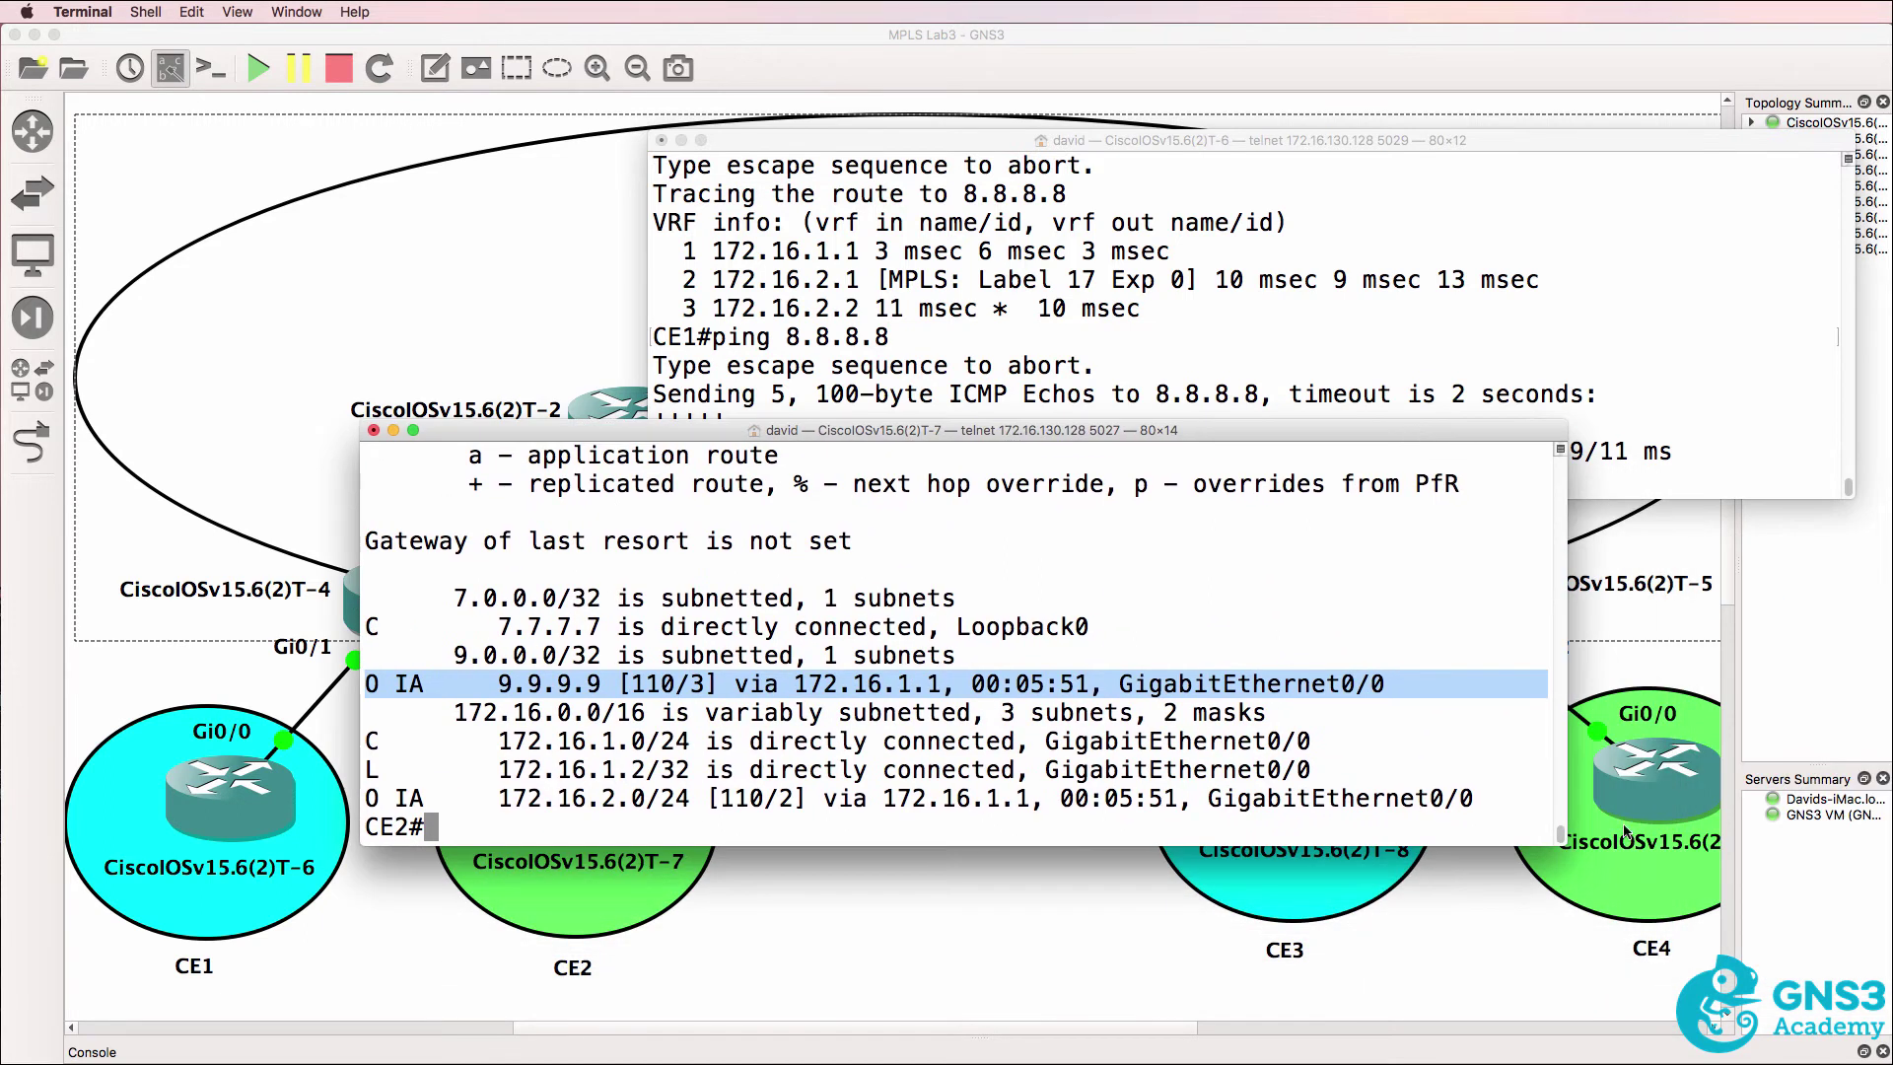
left_click_drag(913, 438, 1170, 556)
Show CE1's routing table, which lists the route to 8.8.8.8.
left_click(1143, 414)
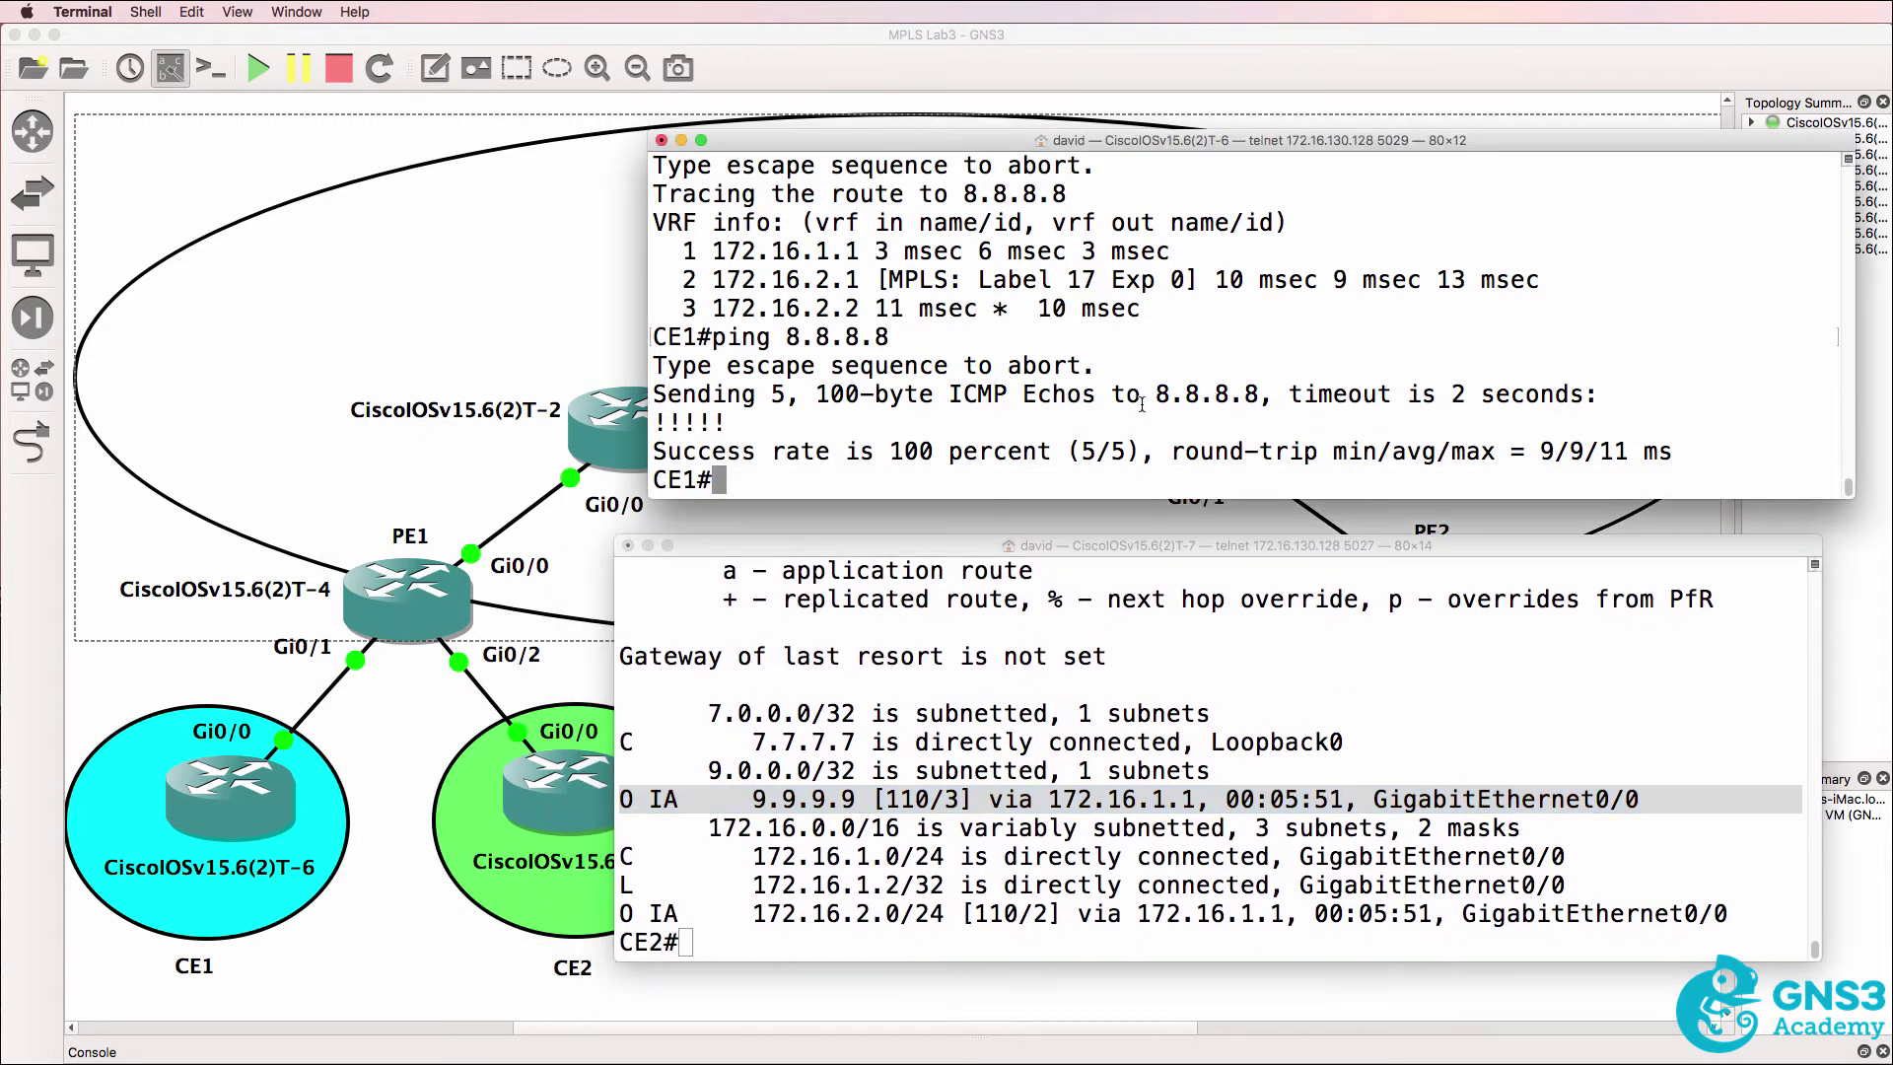
type("sh ip route")
key("Return")
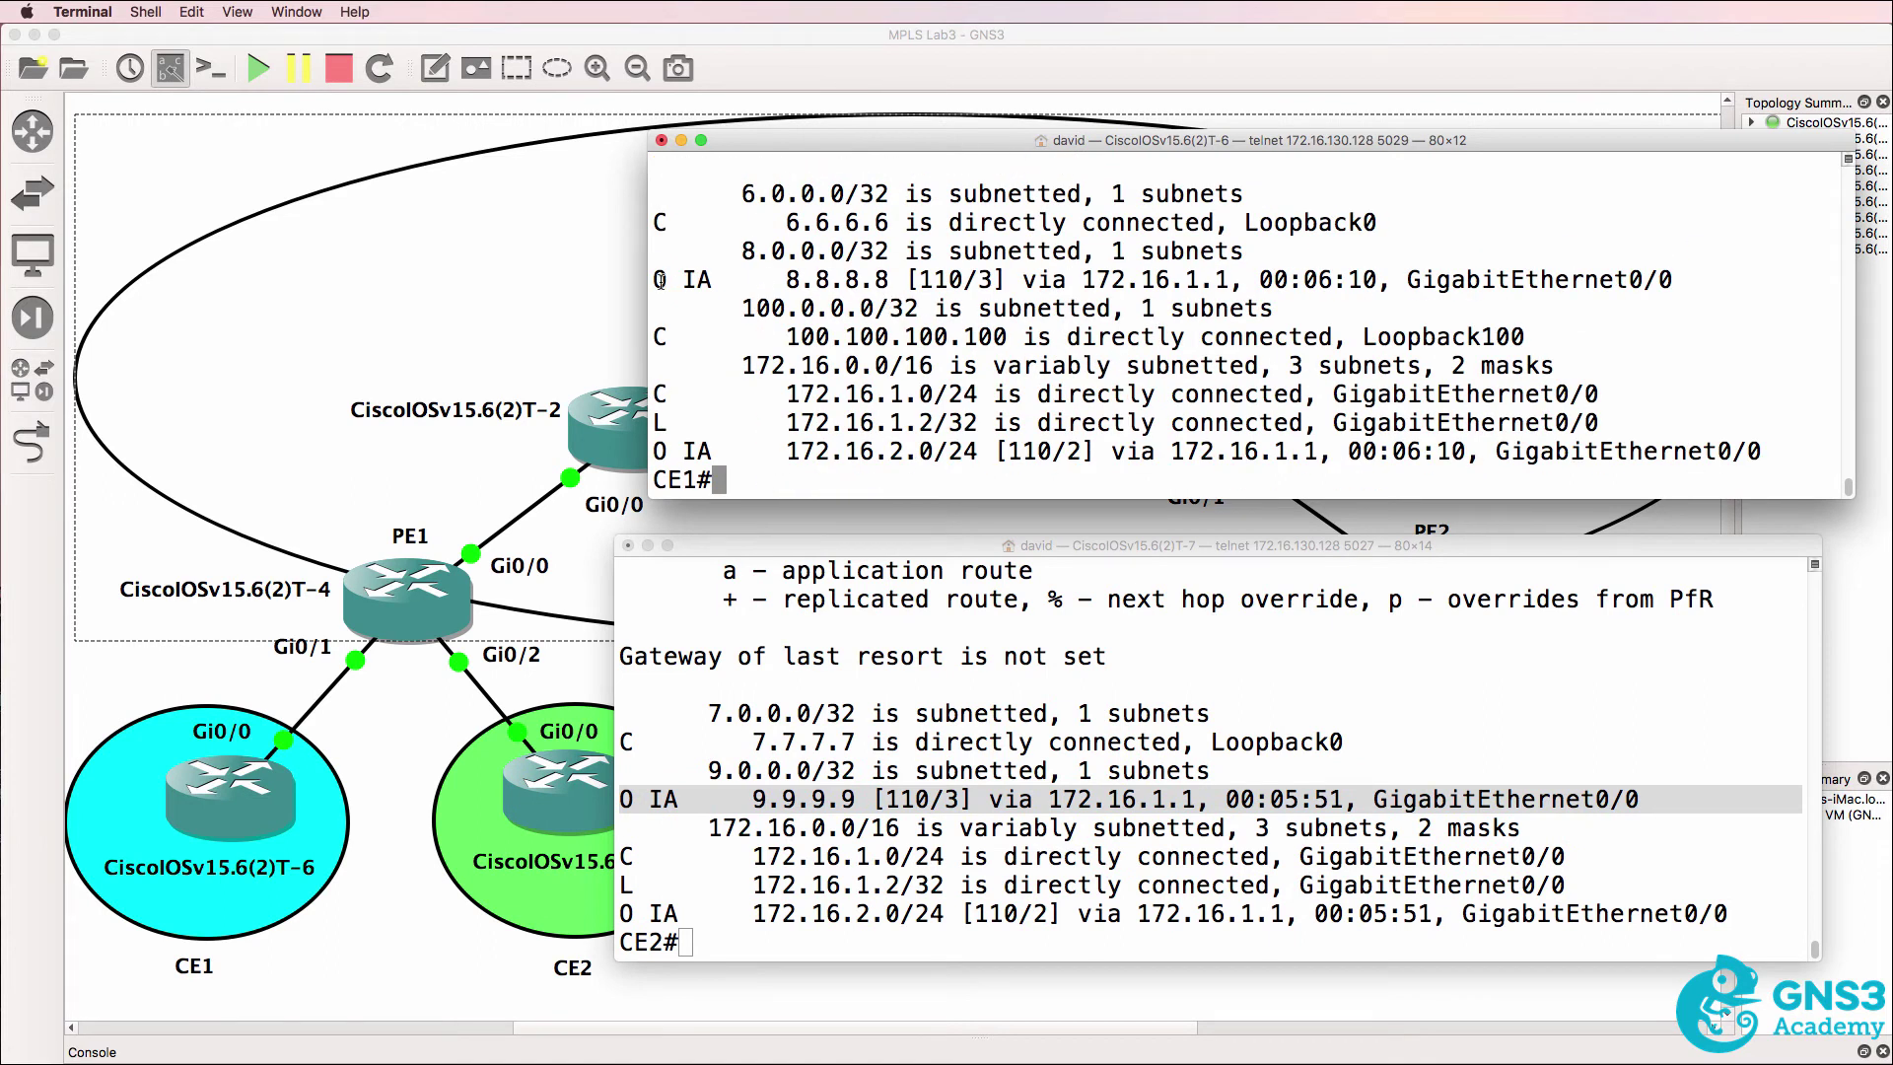
Highlight CE1's 8.8.8.8 route and ping 8.8.8.8 from CE1.
left_click_drag(660, 280, 1644, 280)
type("ping 8.8.8.8")
key("Return")
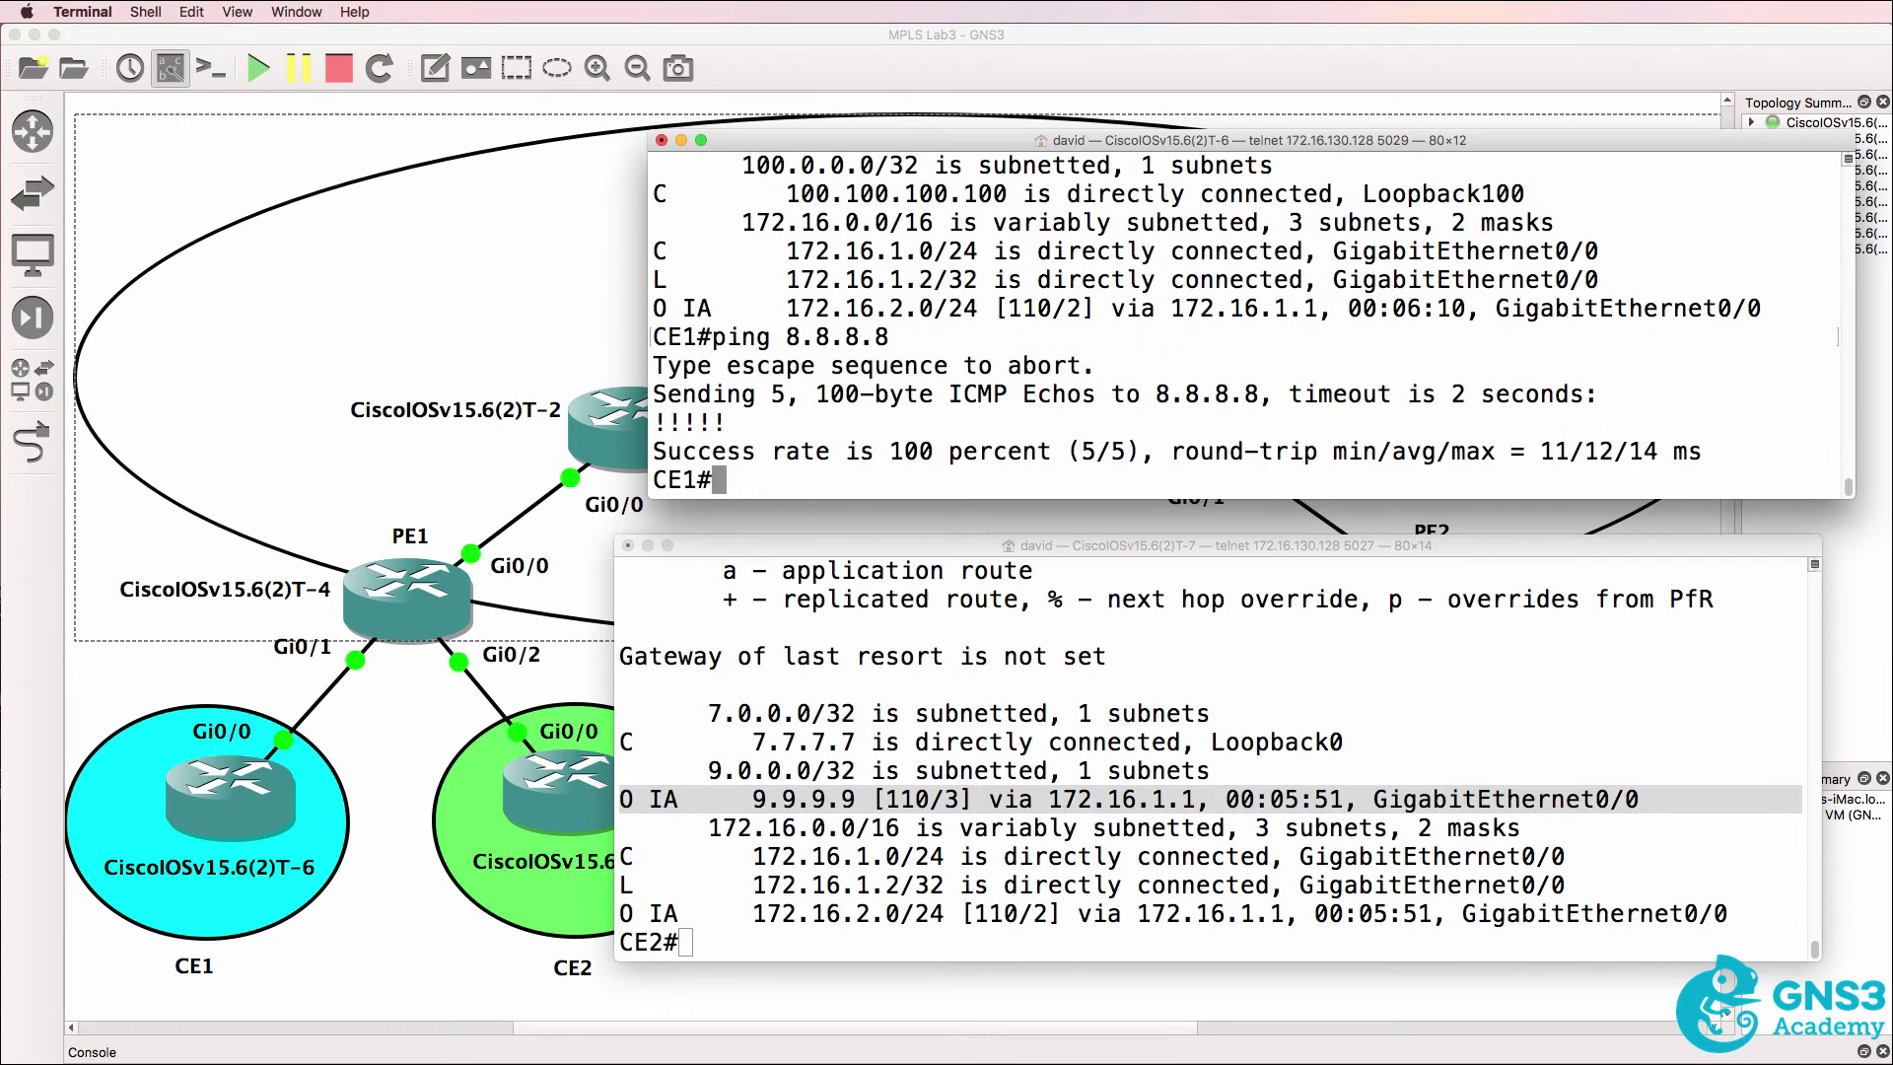
Ping 9.9.9.9 from CE2 and bring the GNS3 topology to the front.
left_click(1247, 592)
type("ping 8")
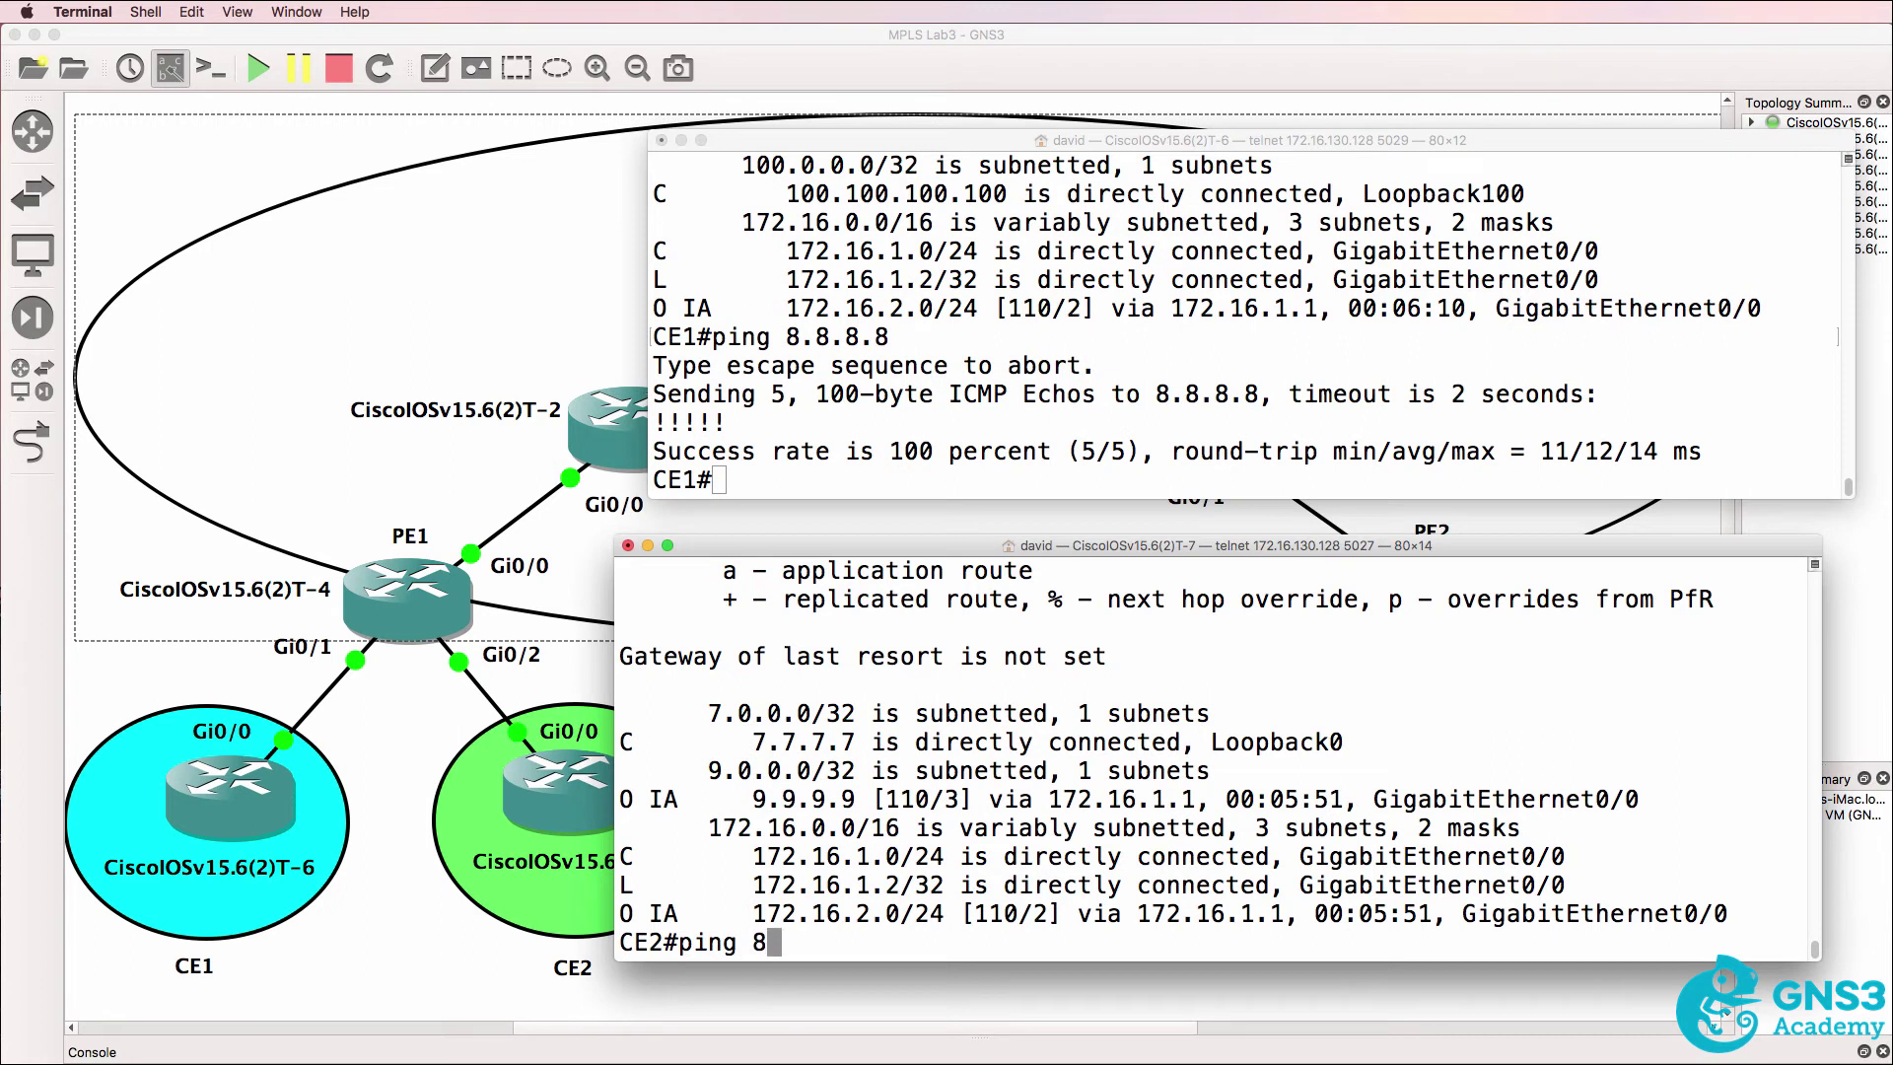
key("BackSpace")
type("9.9.9.9")
key("Return")
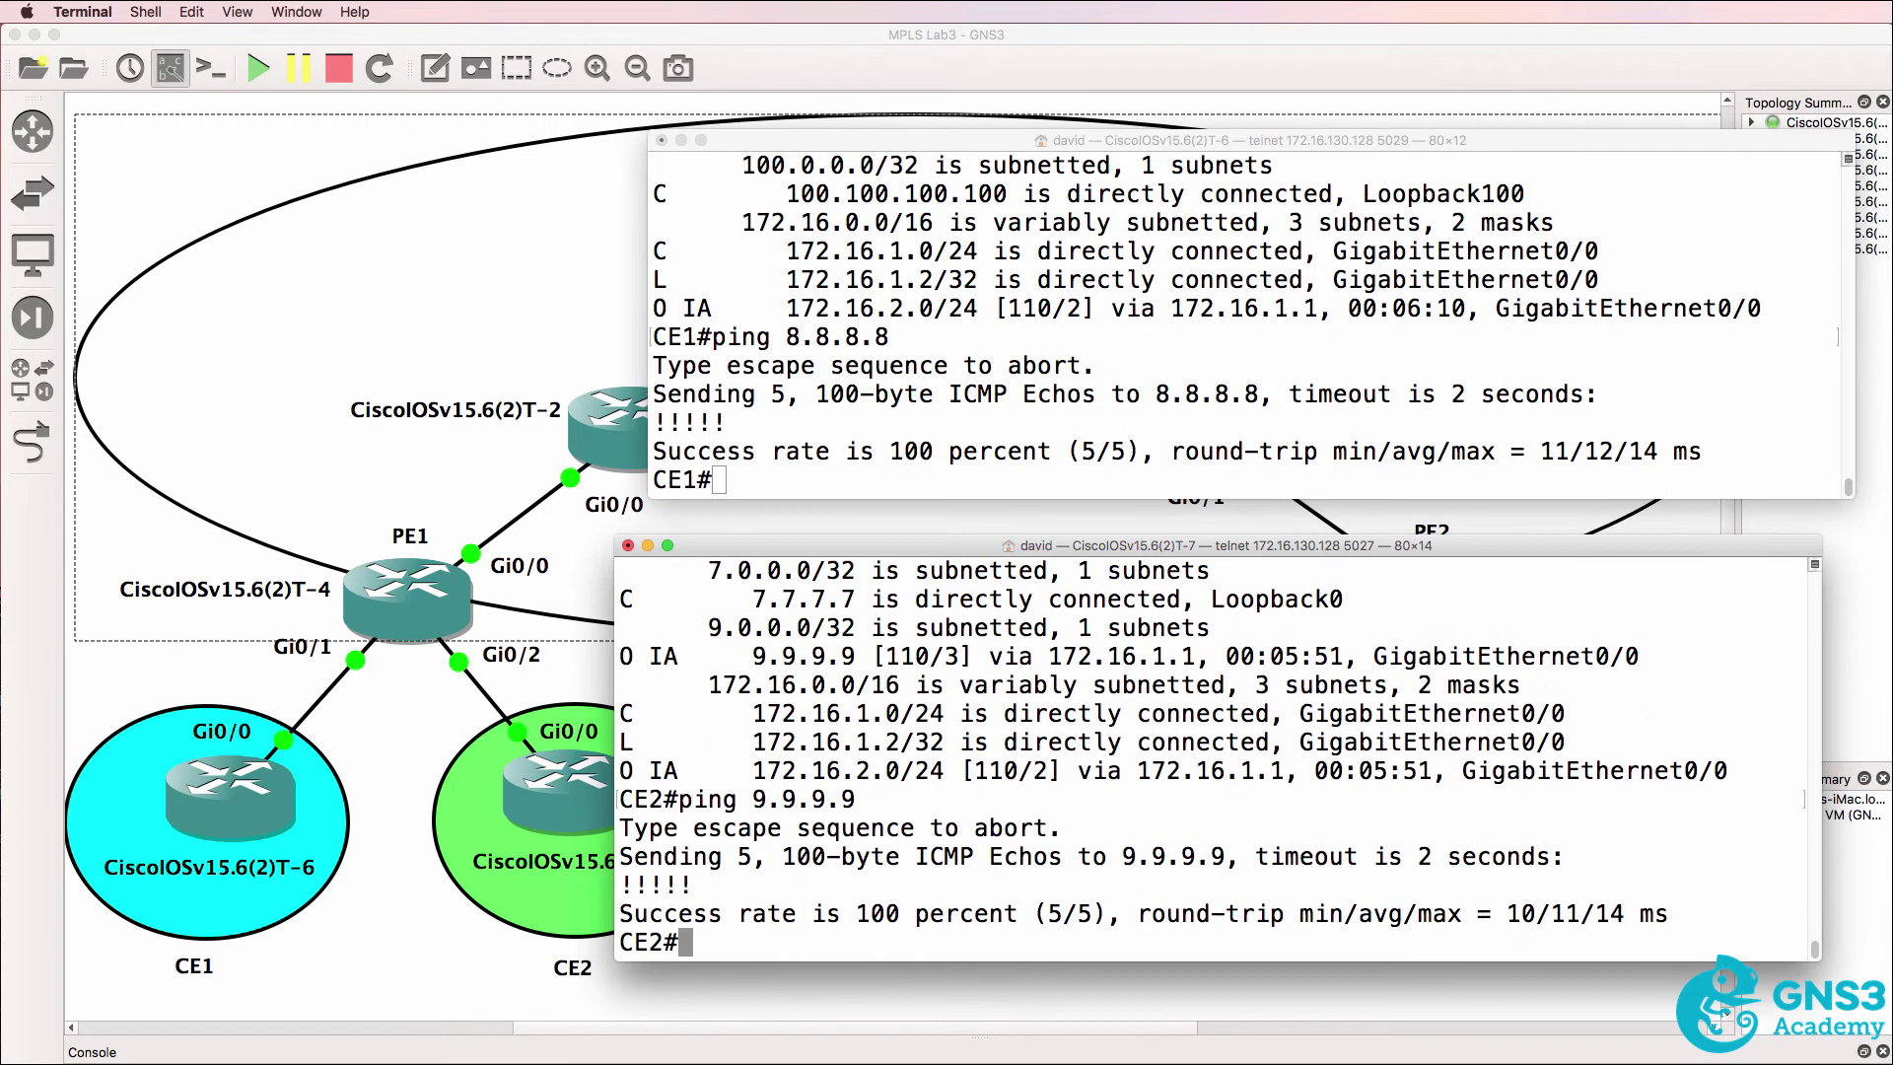
left_click(521, 230)
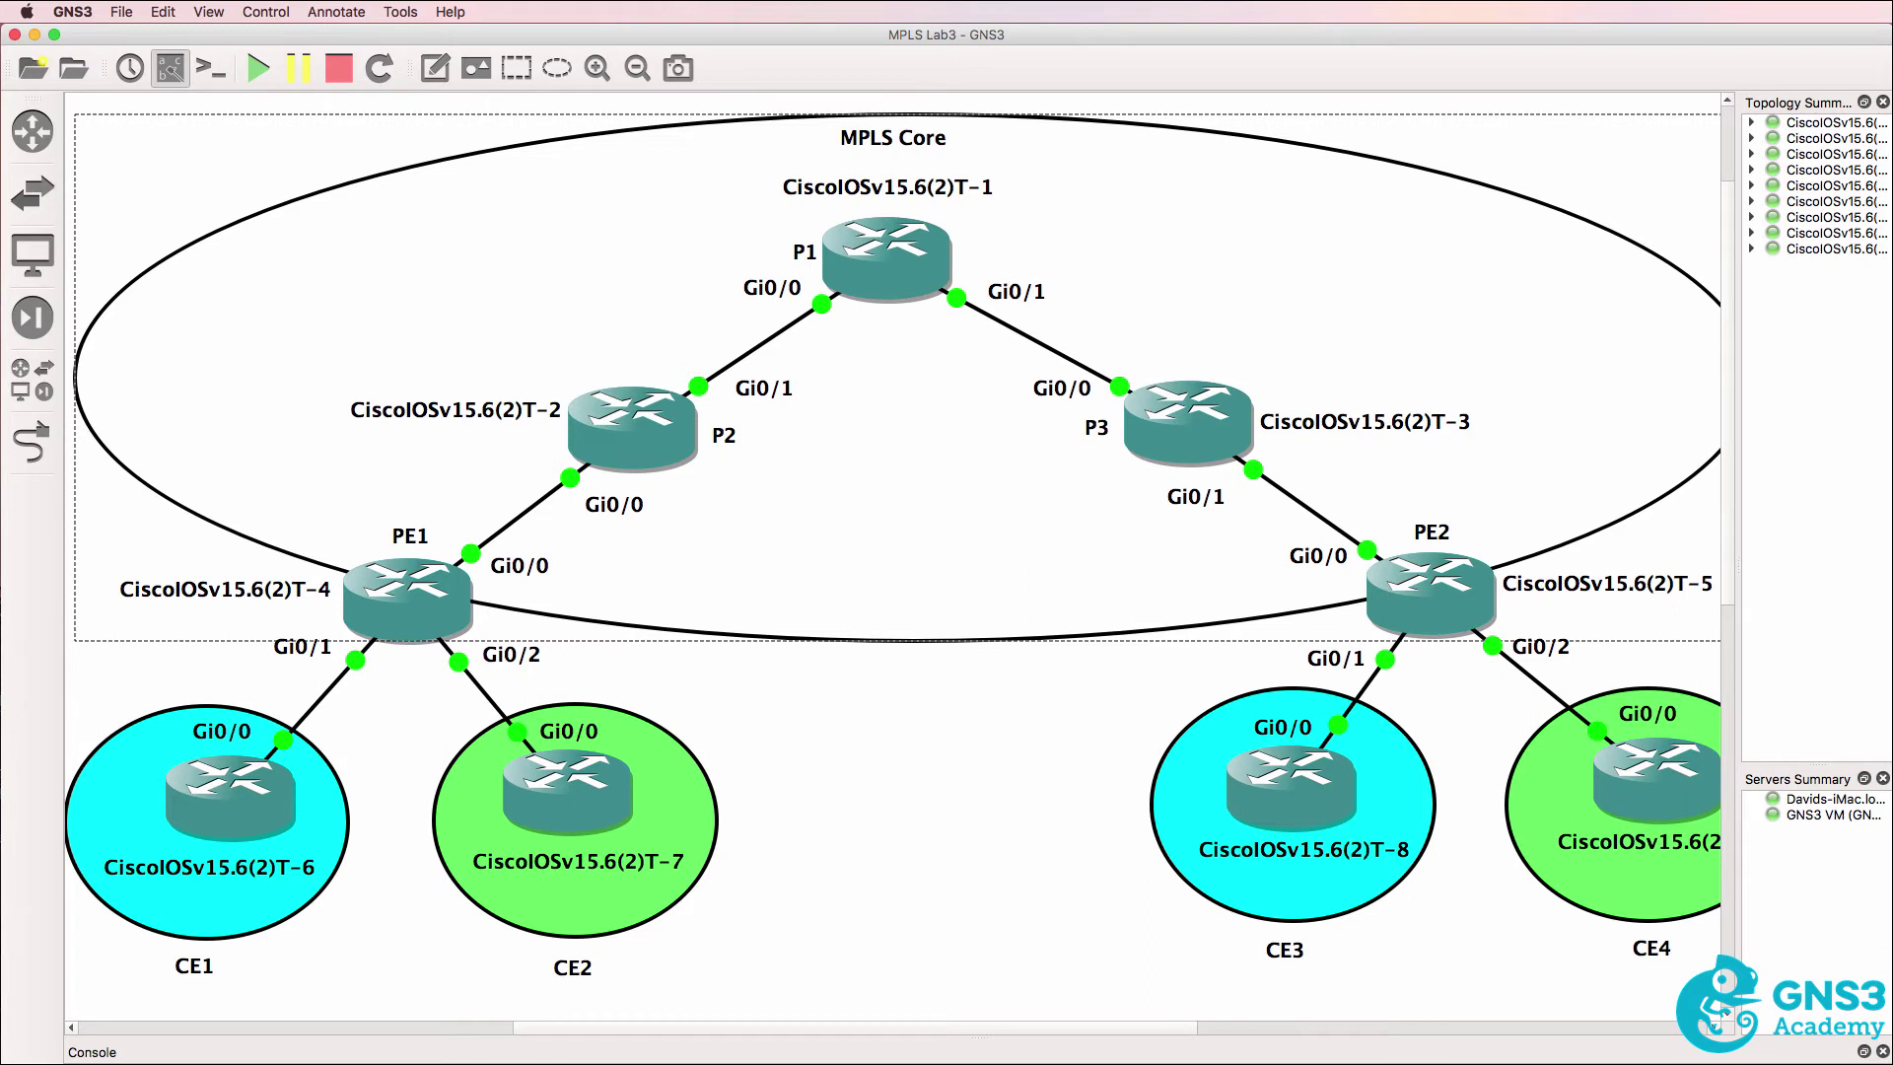
Switch to CE3's console and turn off all debugging with un all.
key("super+Tab")
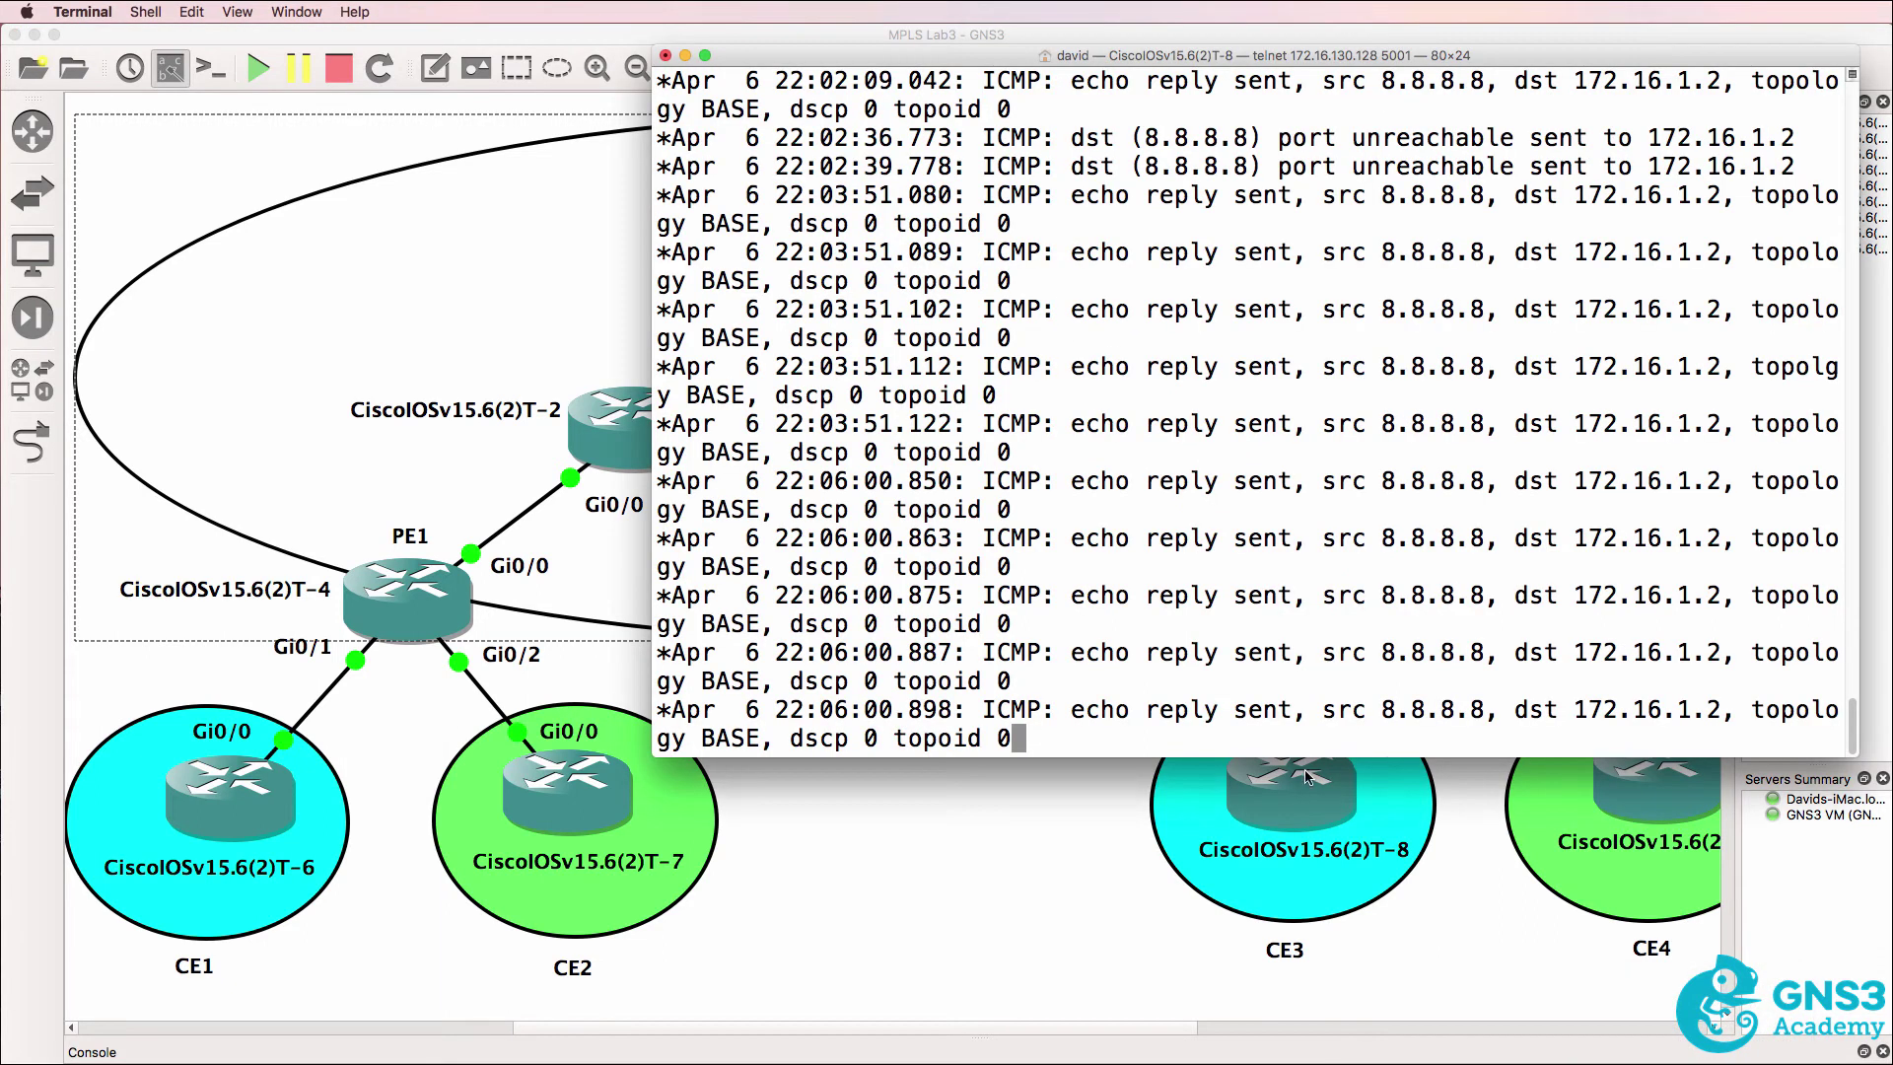
left_click_drag(1302, 756, 1333, 530)
key("Return")
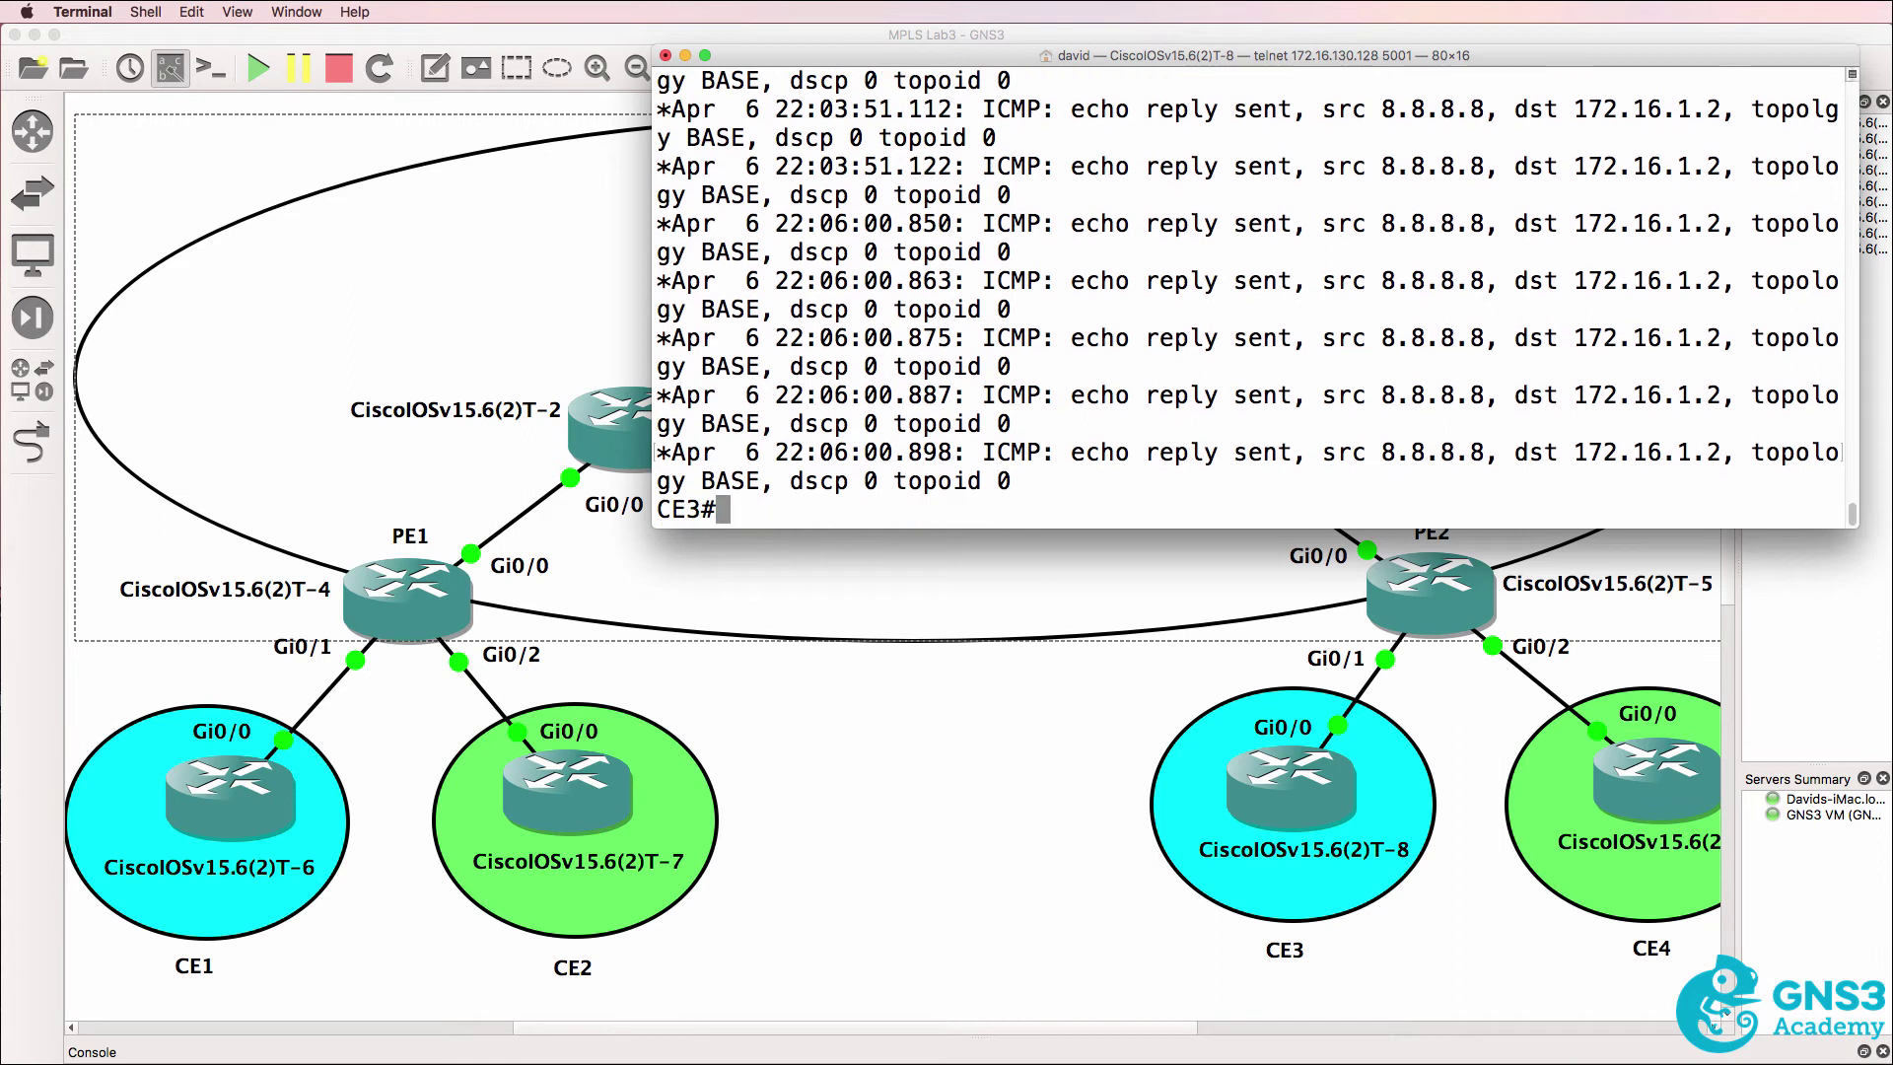
type("un all")
key("Return")
Show CE3's routing table, highlight the 6.6.6.6 OSPF route, and bring up CE4's console.
type("sh ip rout")
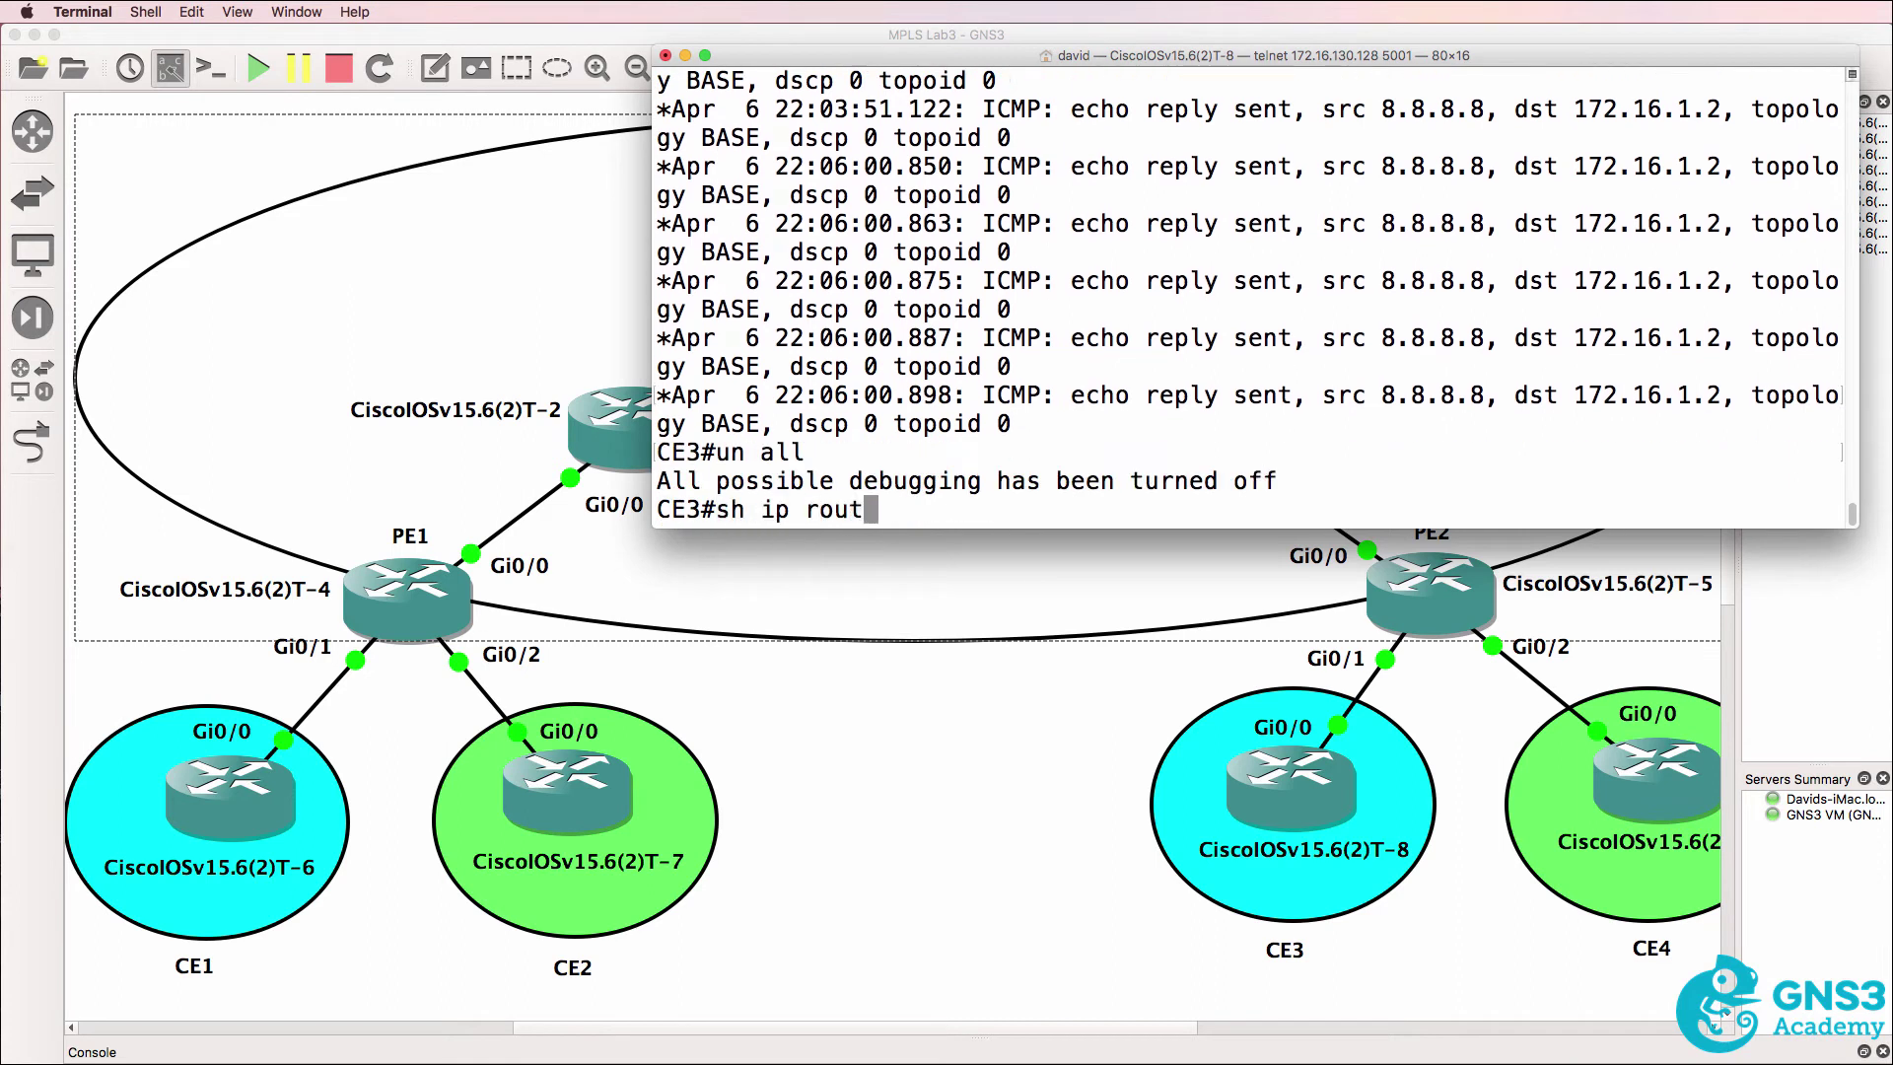
key("Return")
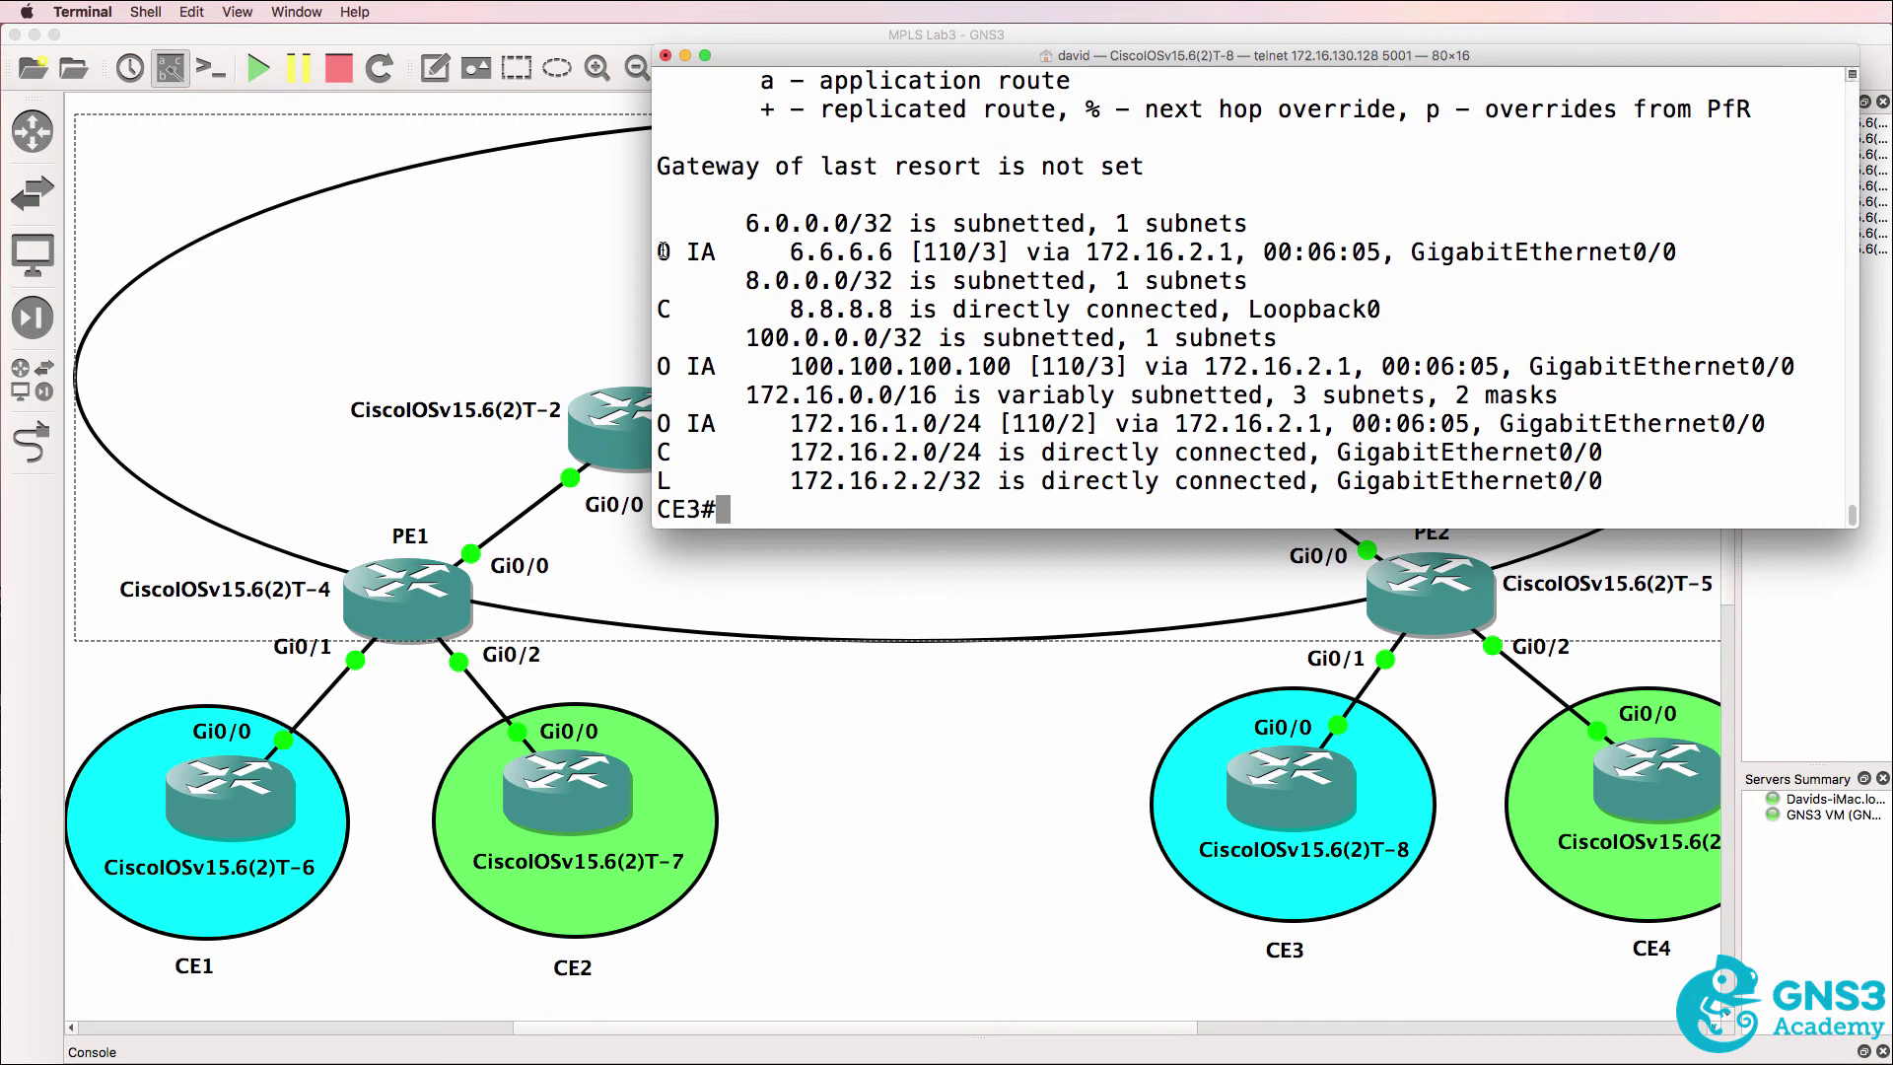
triple_click(1793, 242)
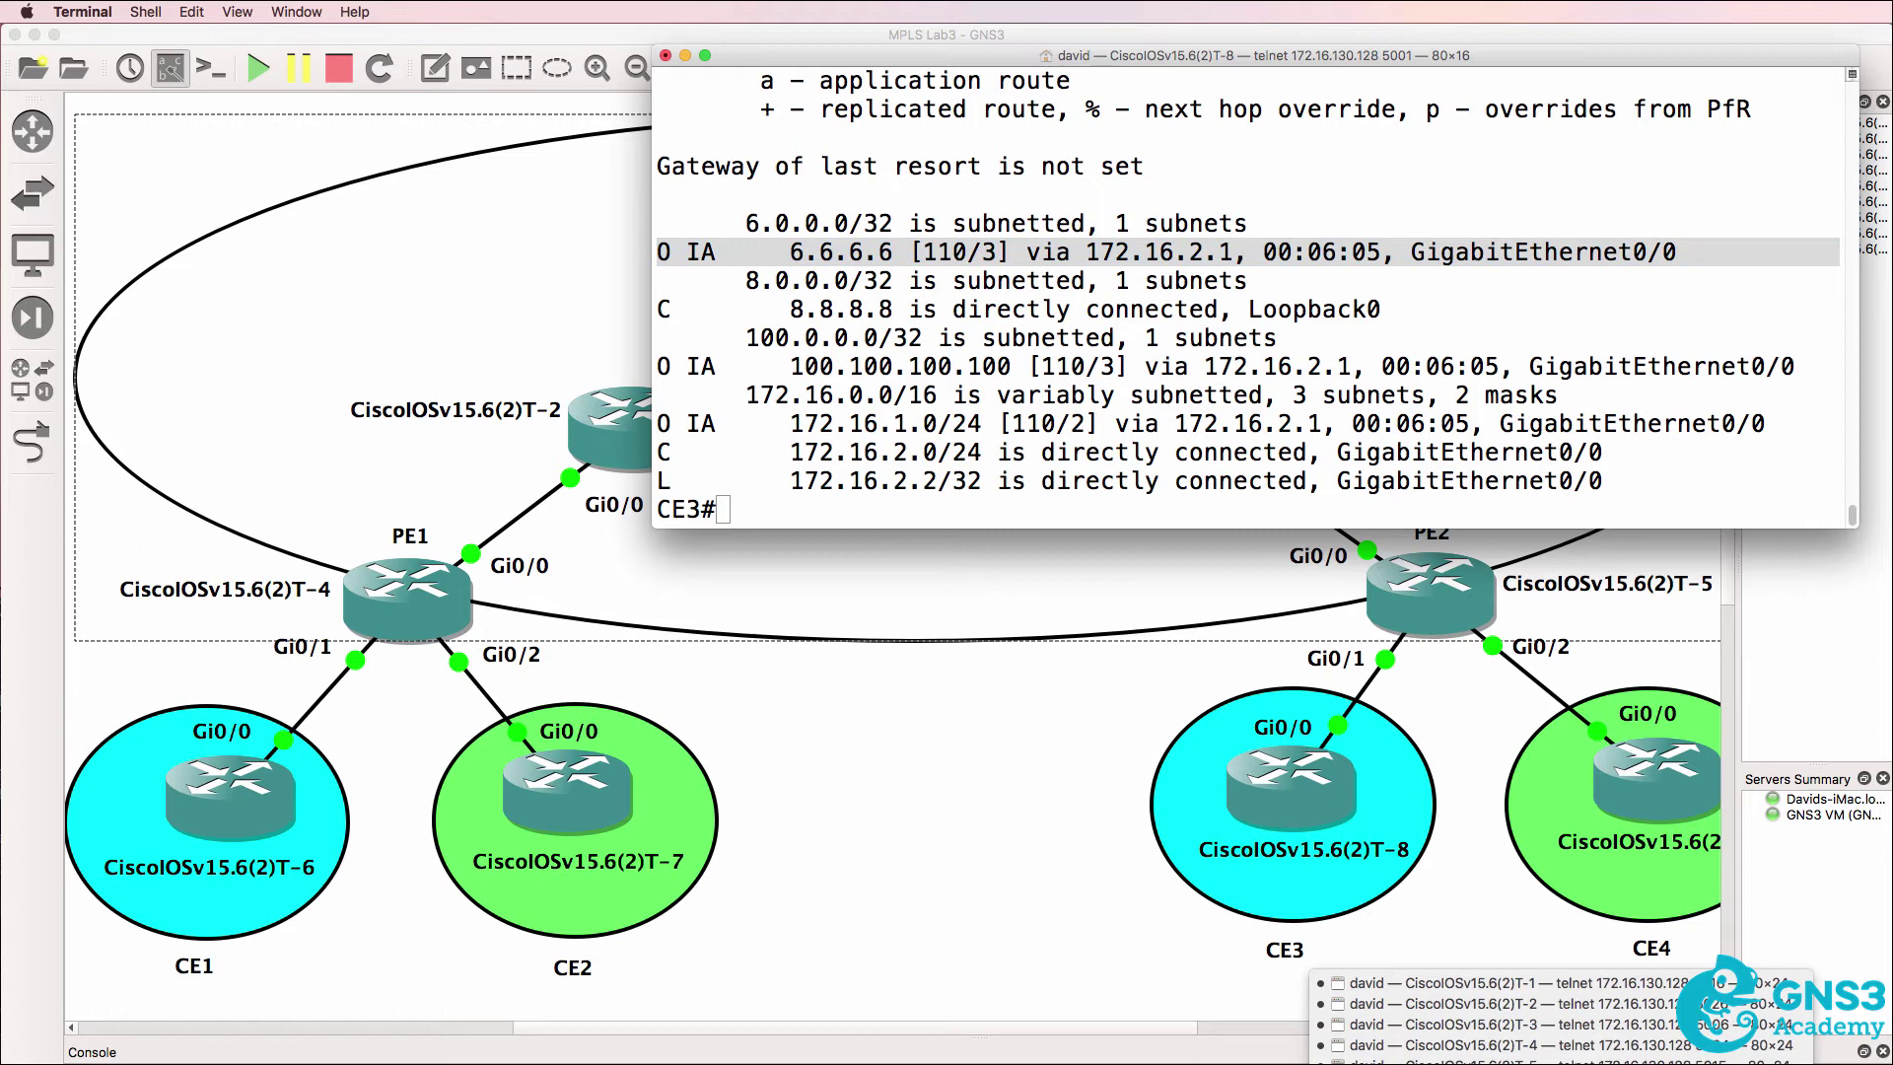
left_click(1479, 1025)
On CE4, enter enable mode and display the routing table.
left_click_drag(1006, 469, 1004, 111)
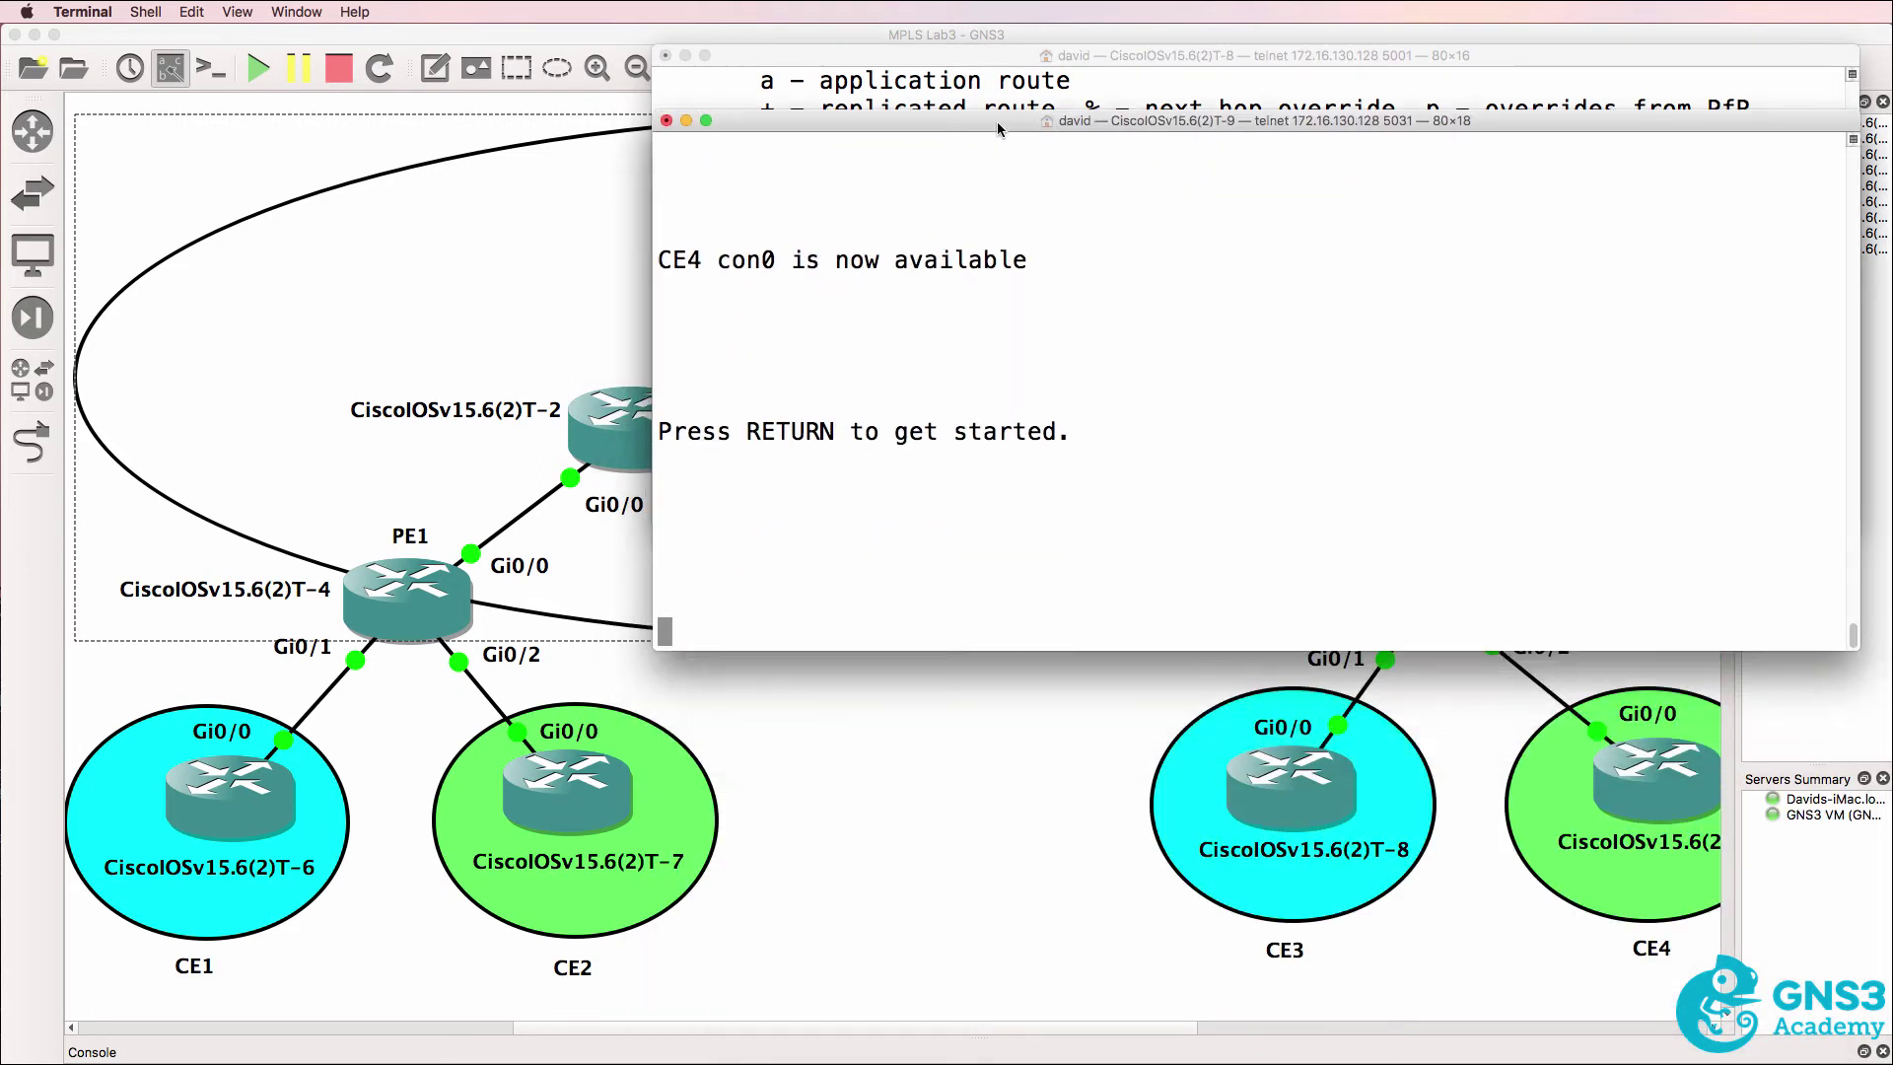
key("Return")
type("en")
key("Return")
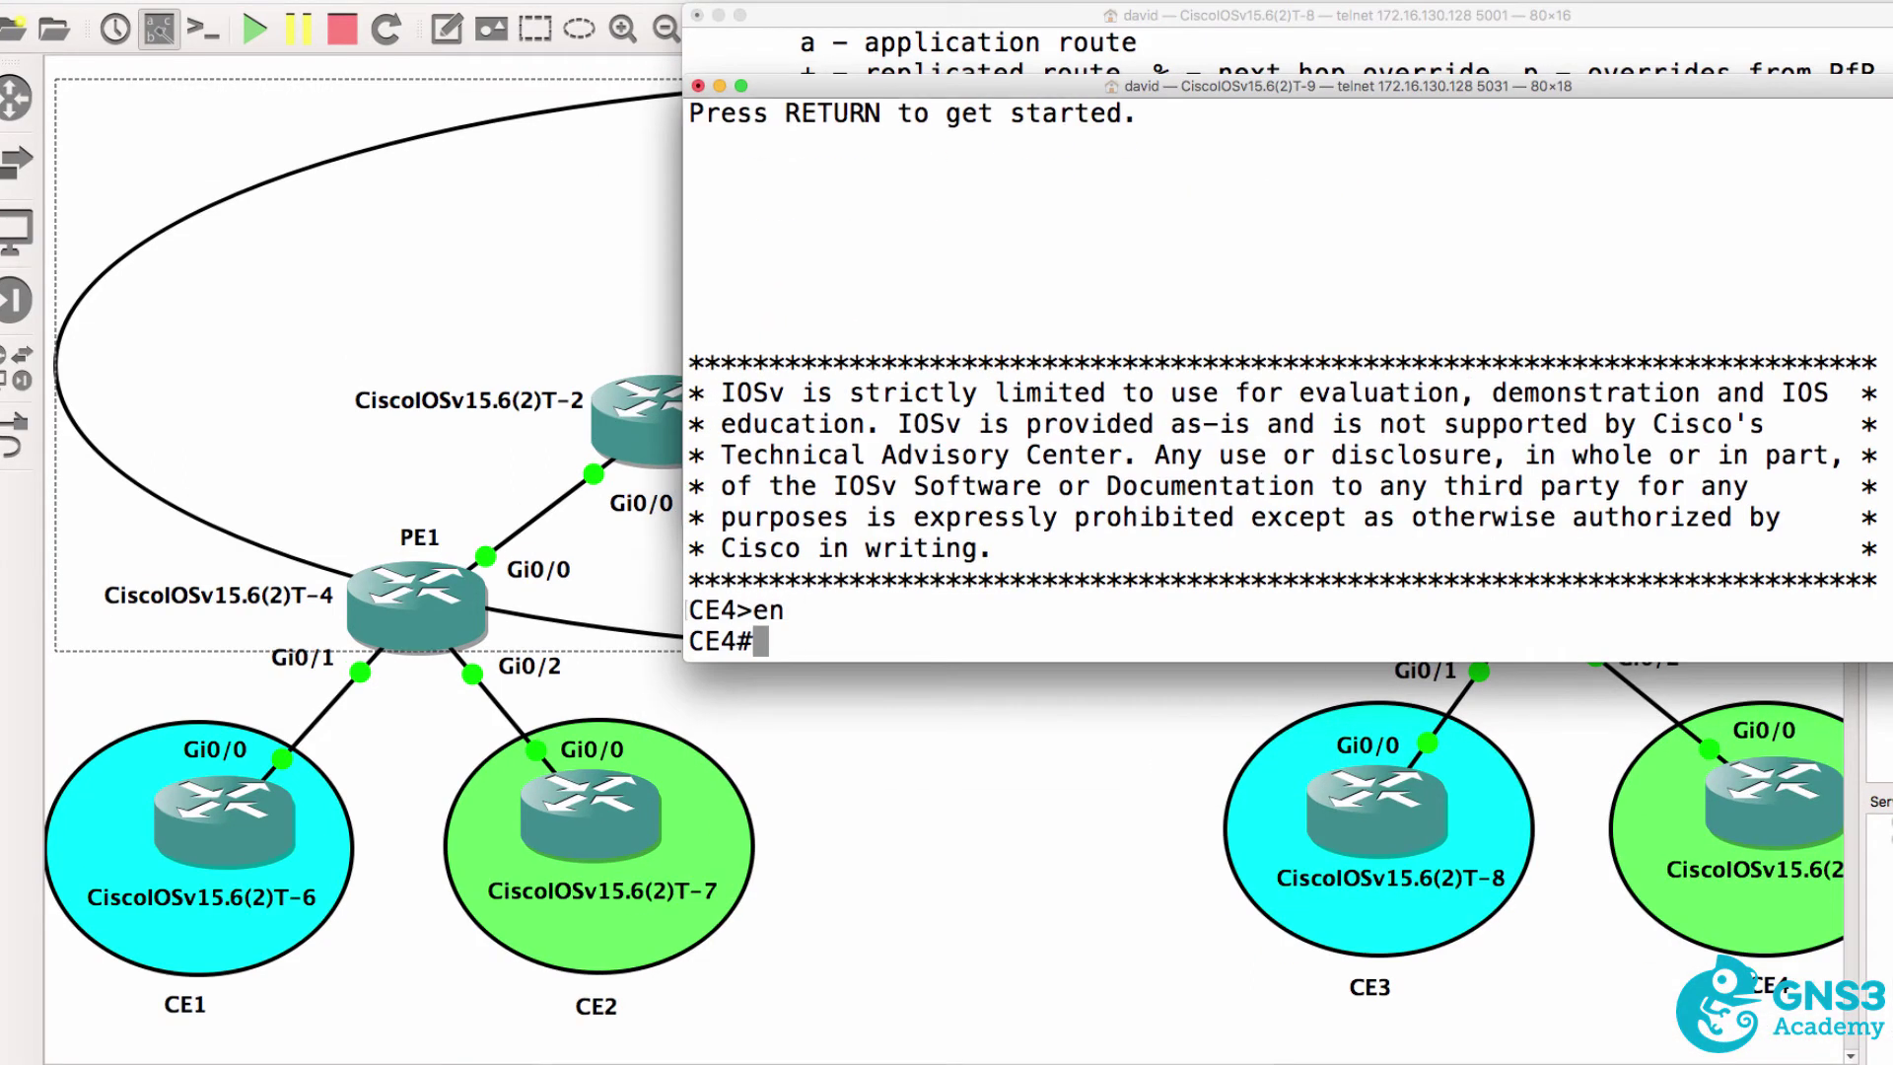
type("sh ip route")
key("Return")
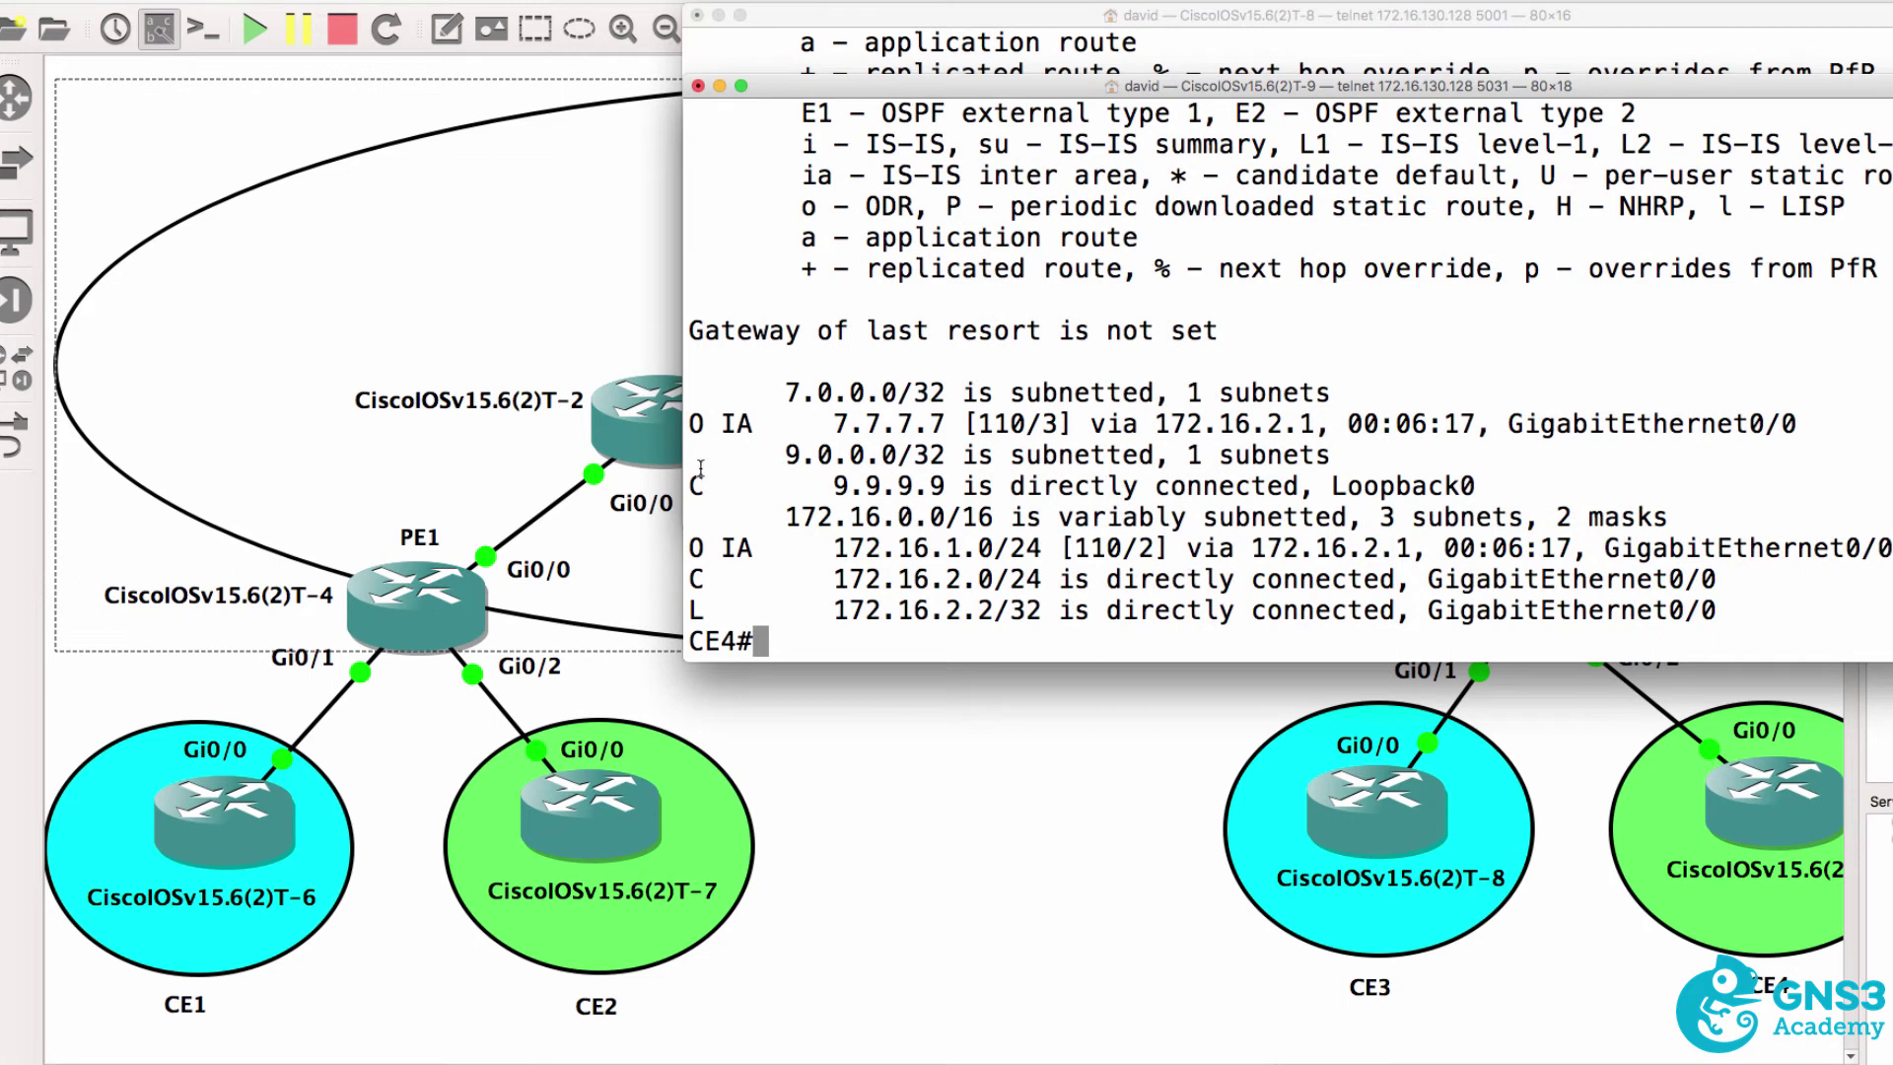
Highlight CE4's 7.7.7.7 route and ping 7.7.7.7.
left_click_drag(690, 424, 1838, 422)
type("ping ")
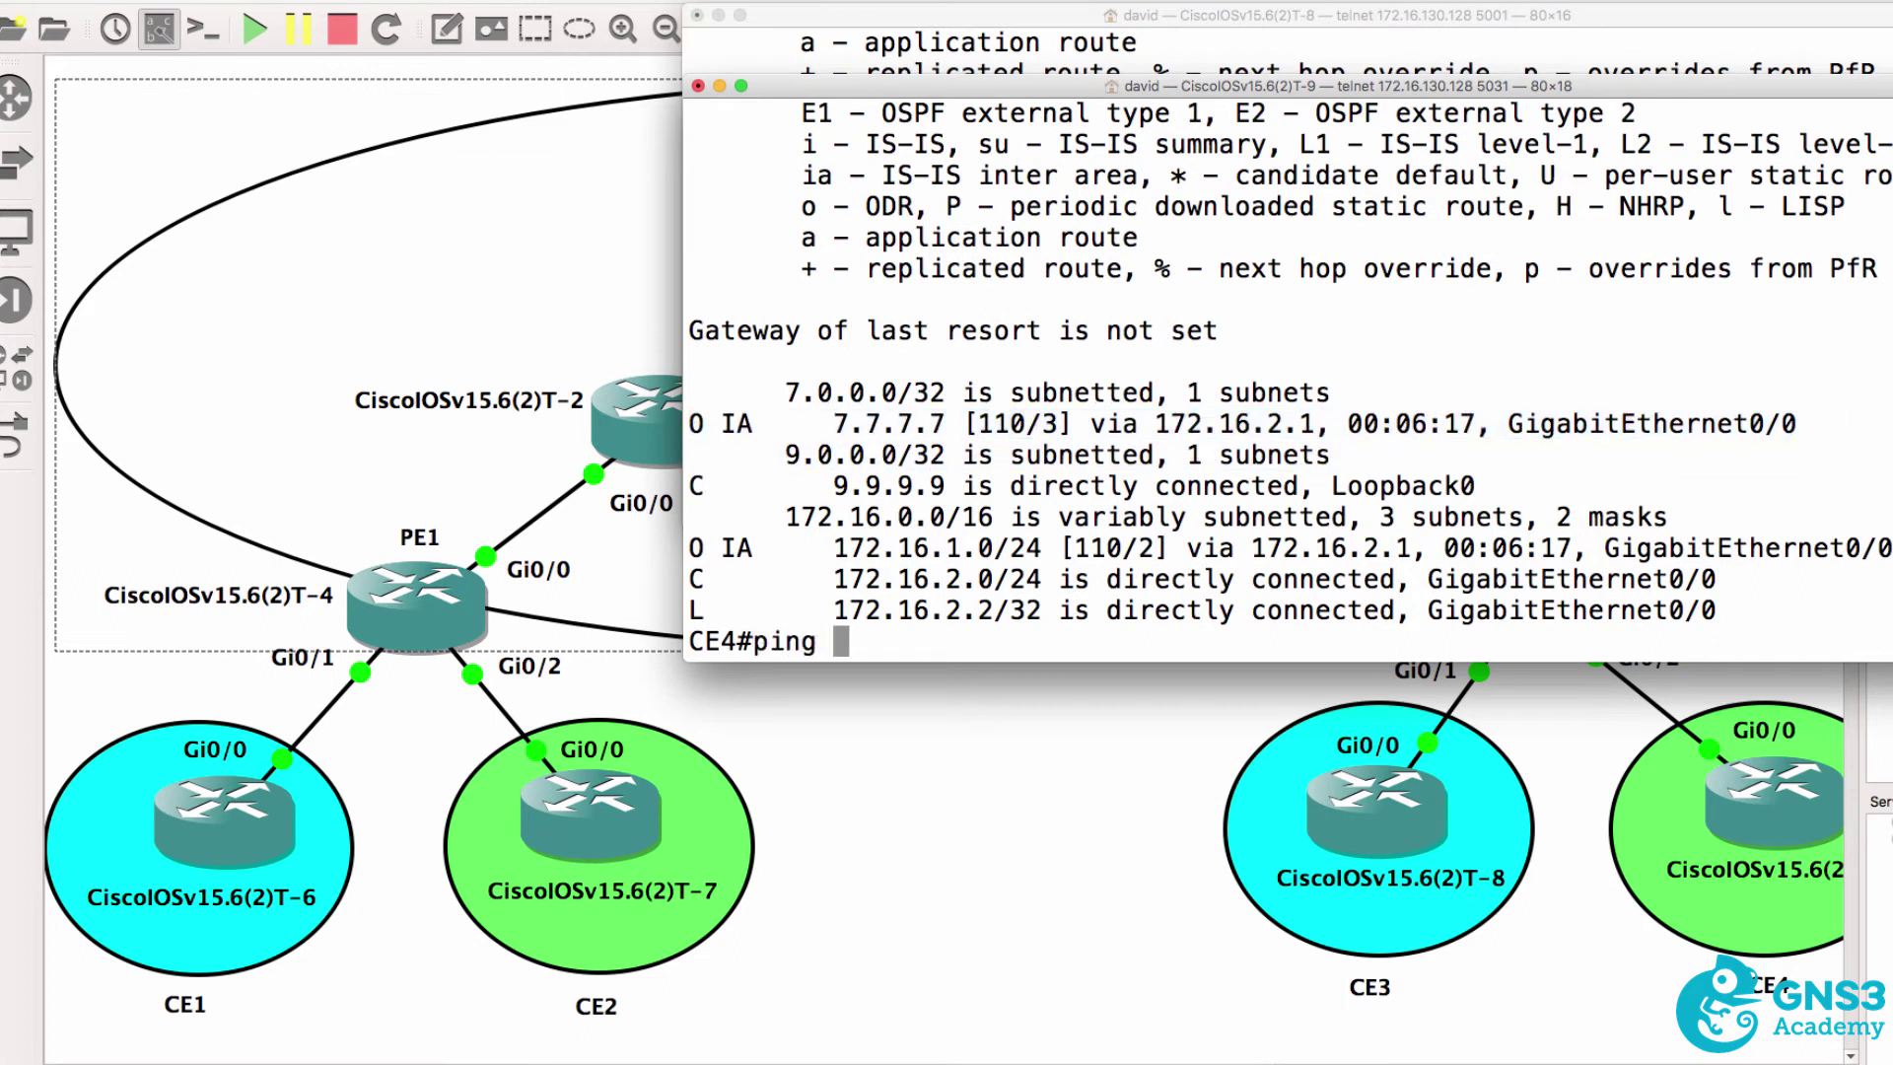
type("7.7.7.7")
key("Return")
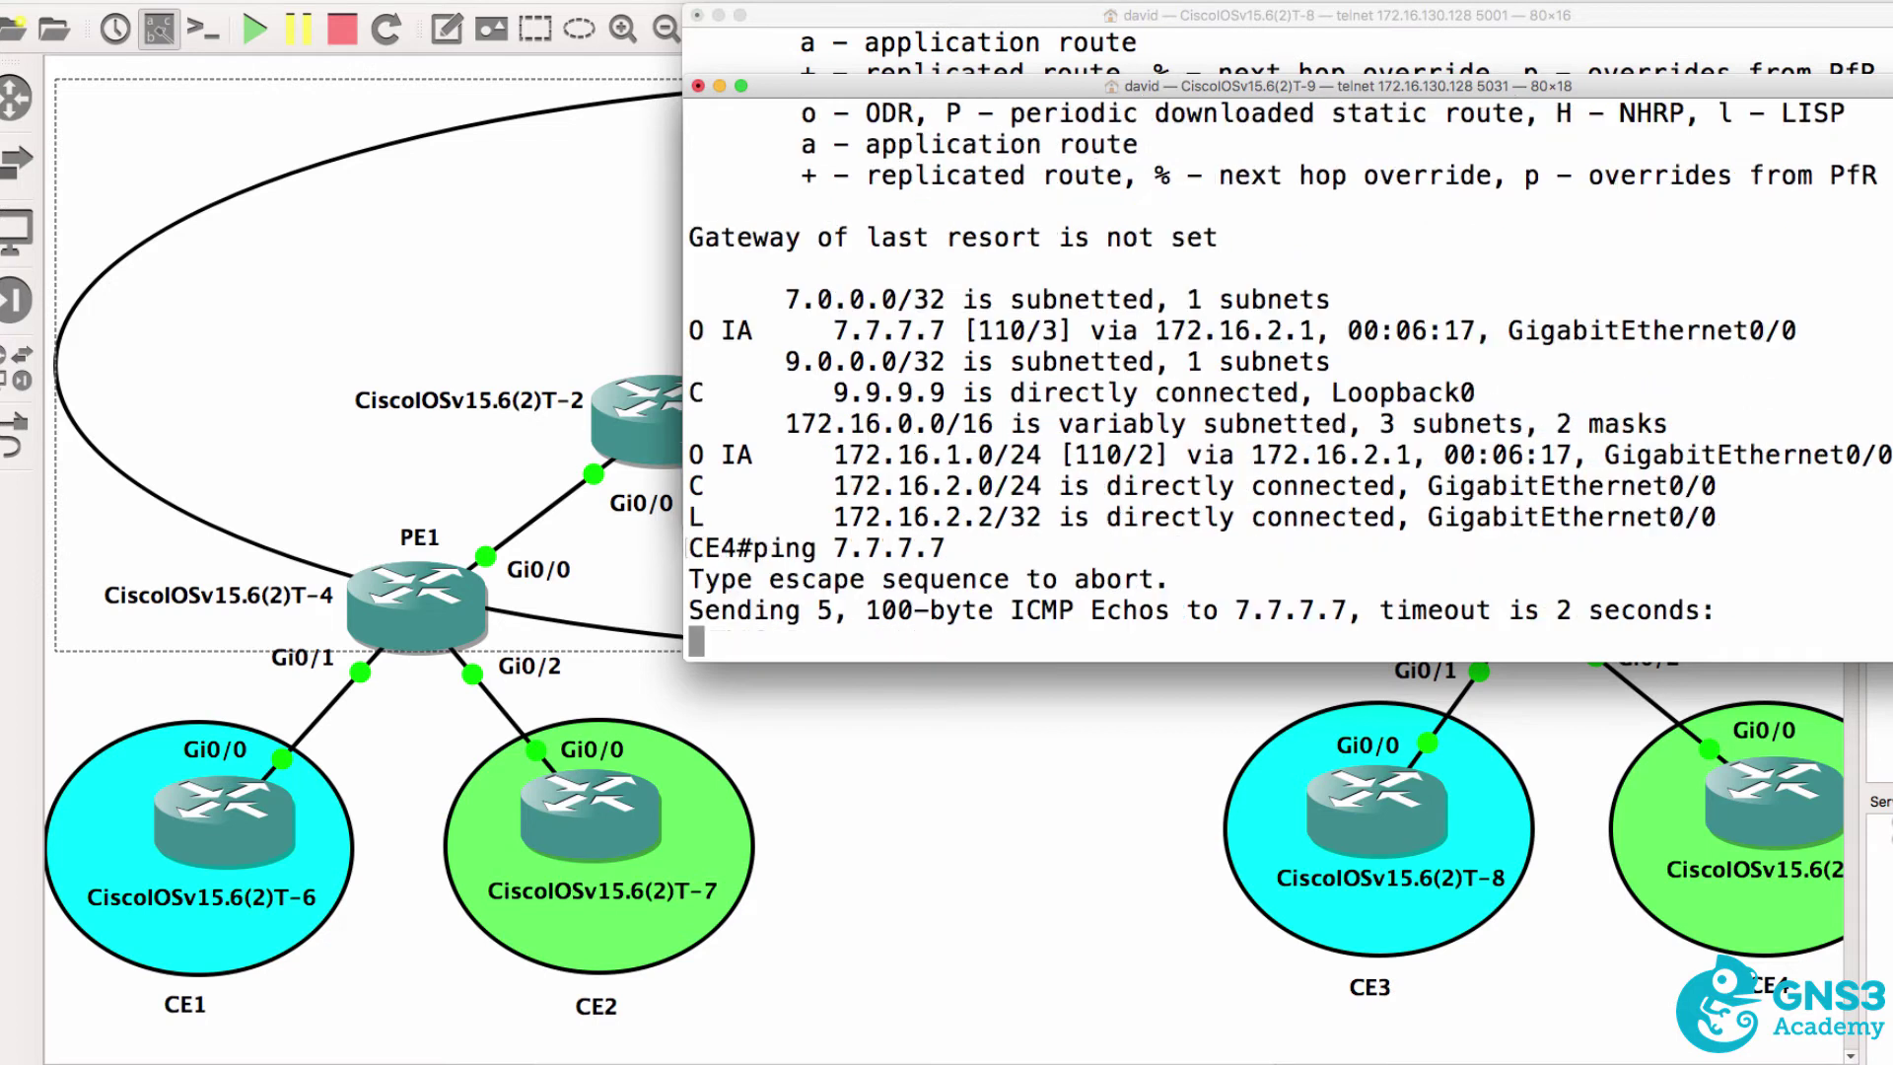
Ping 6.6.6.6 from CE3, then hide the consoles to show the topology.
left_click(1193, 55)
type("ping 6.6.6.6")
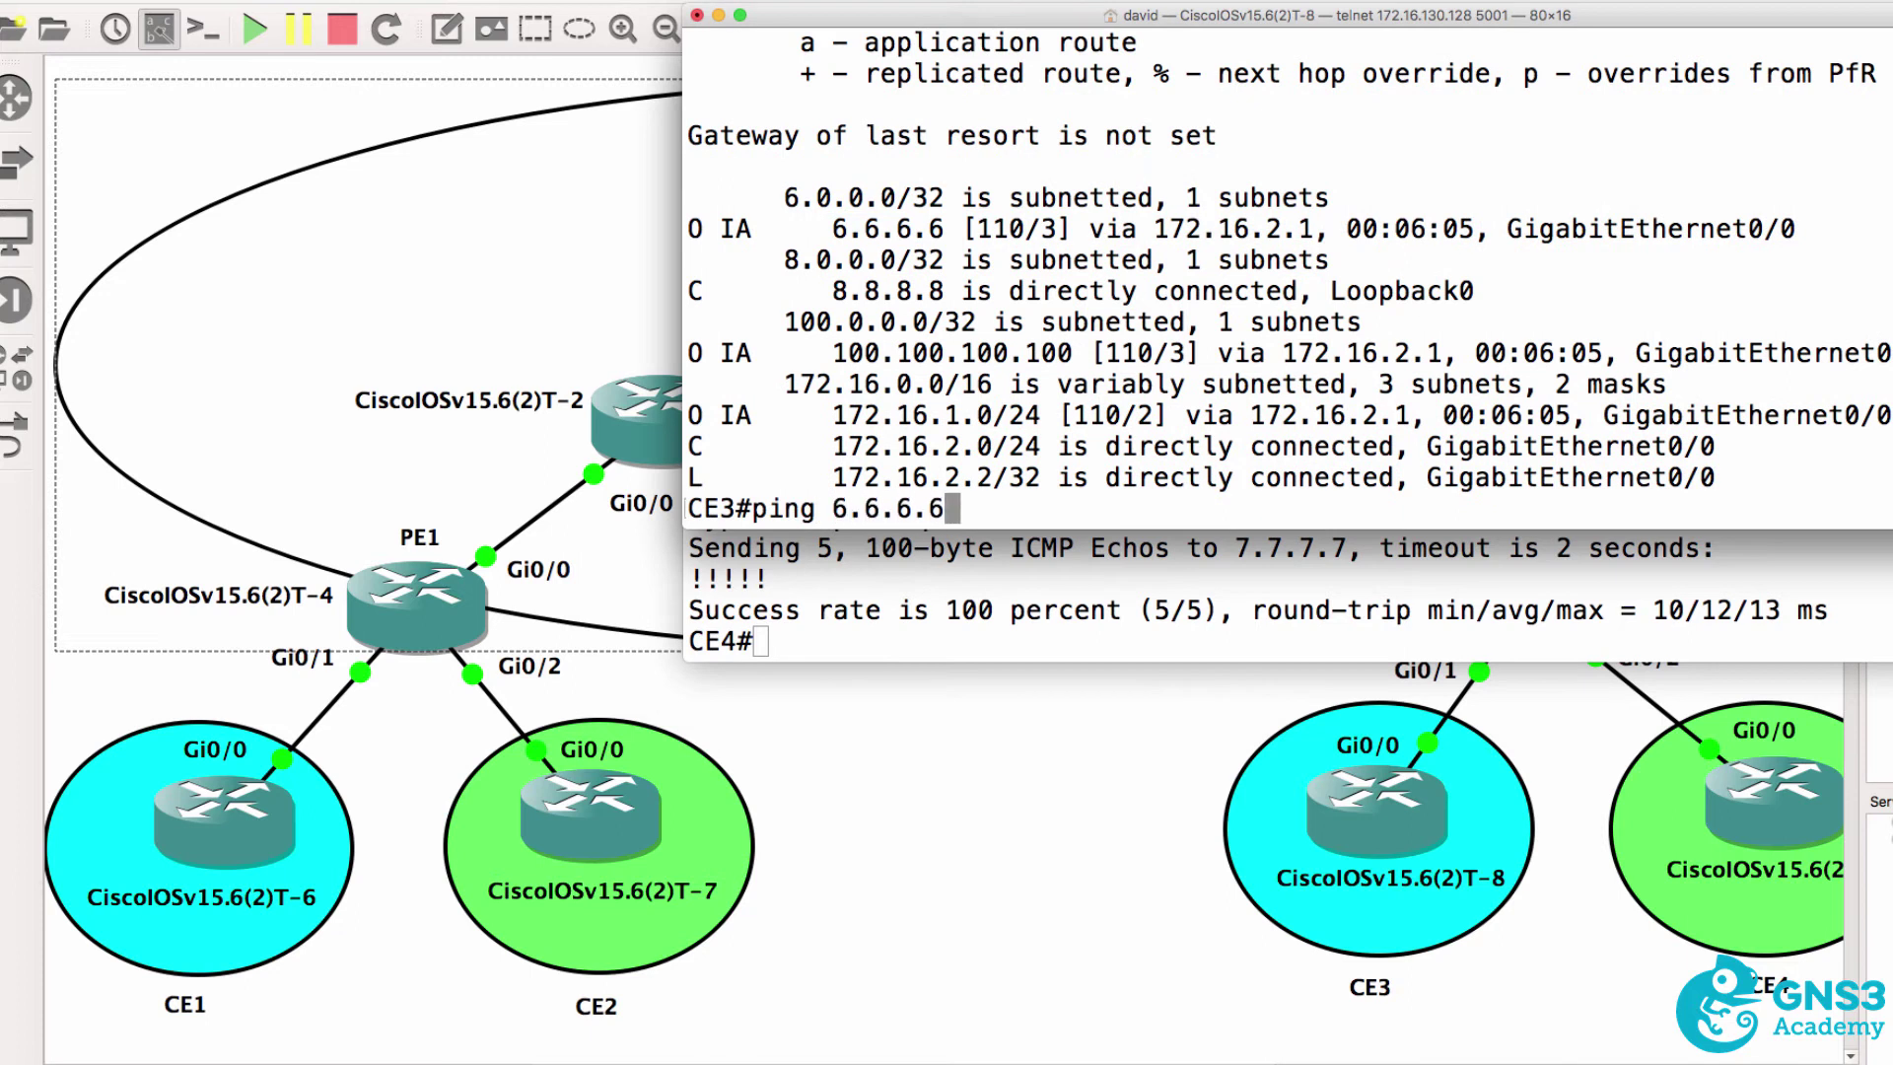
key("Return")
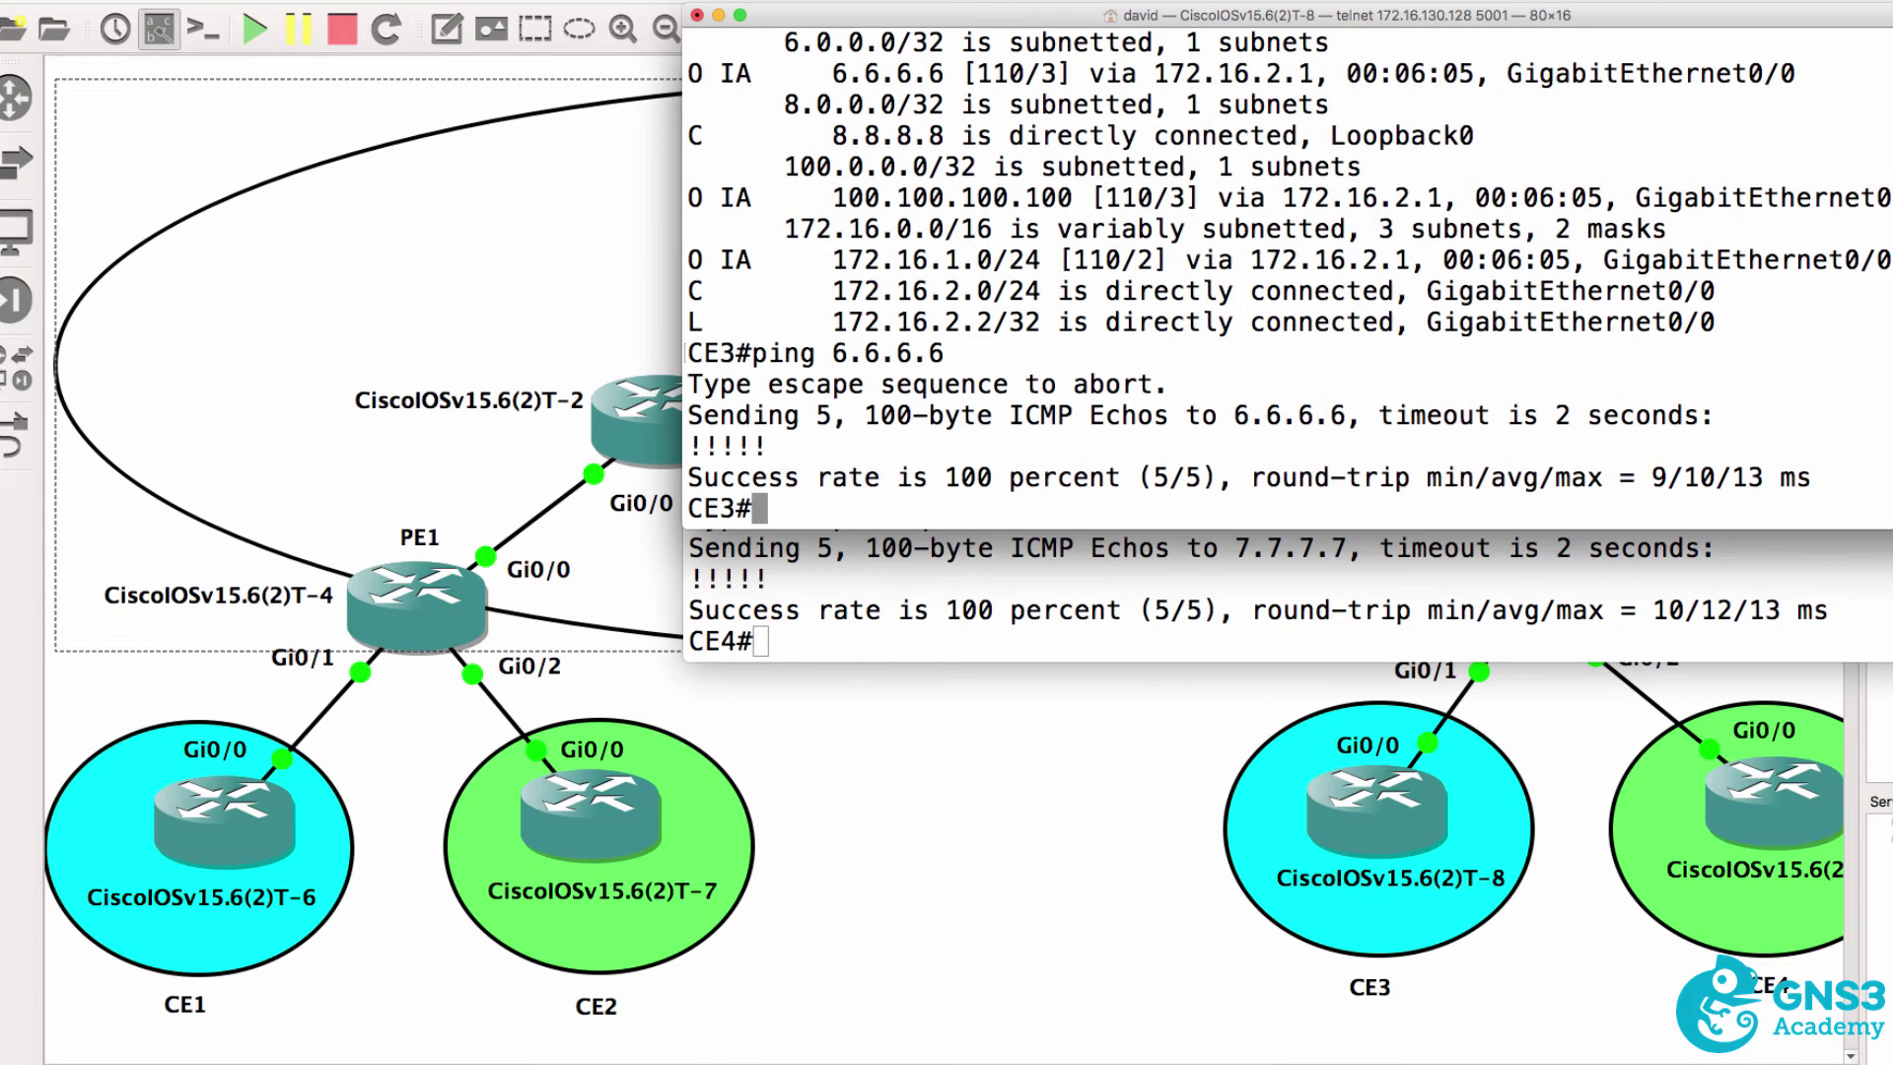
key("super+Tab")
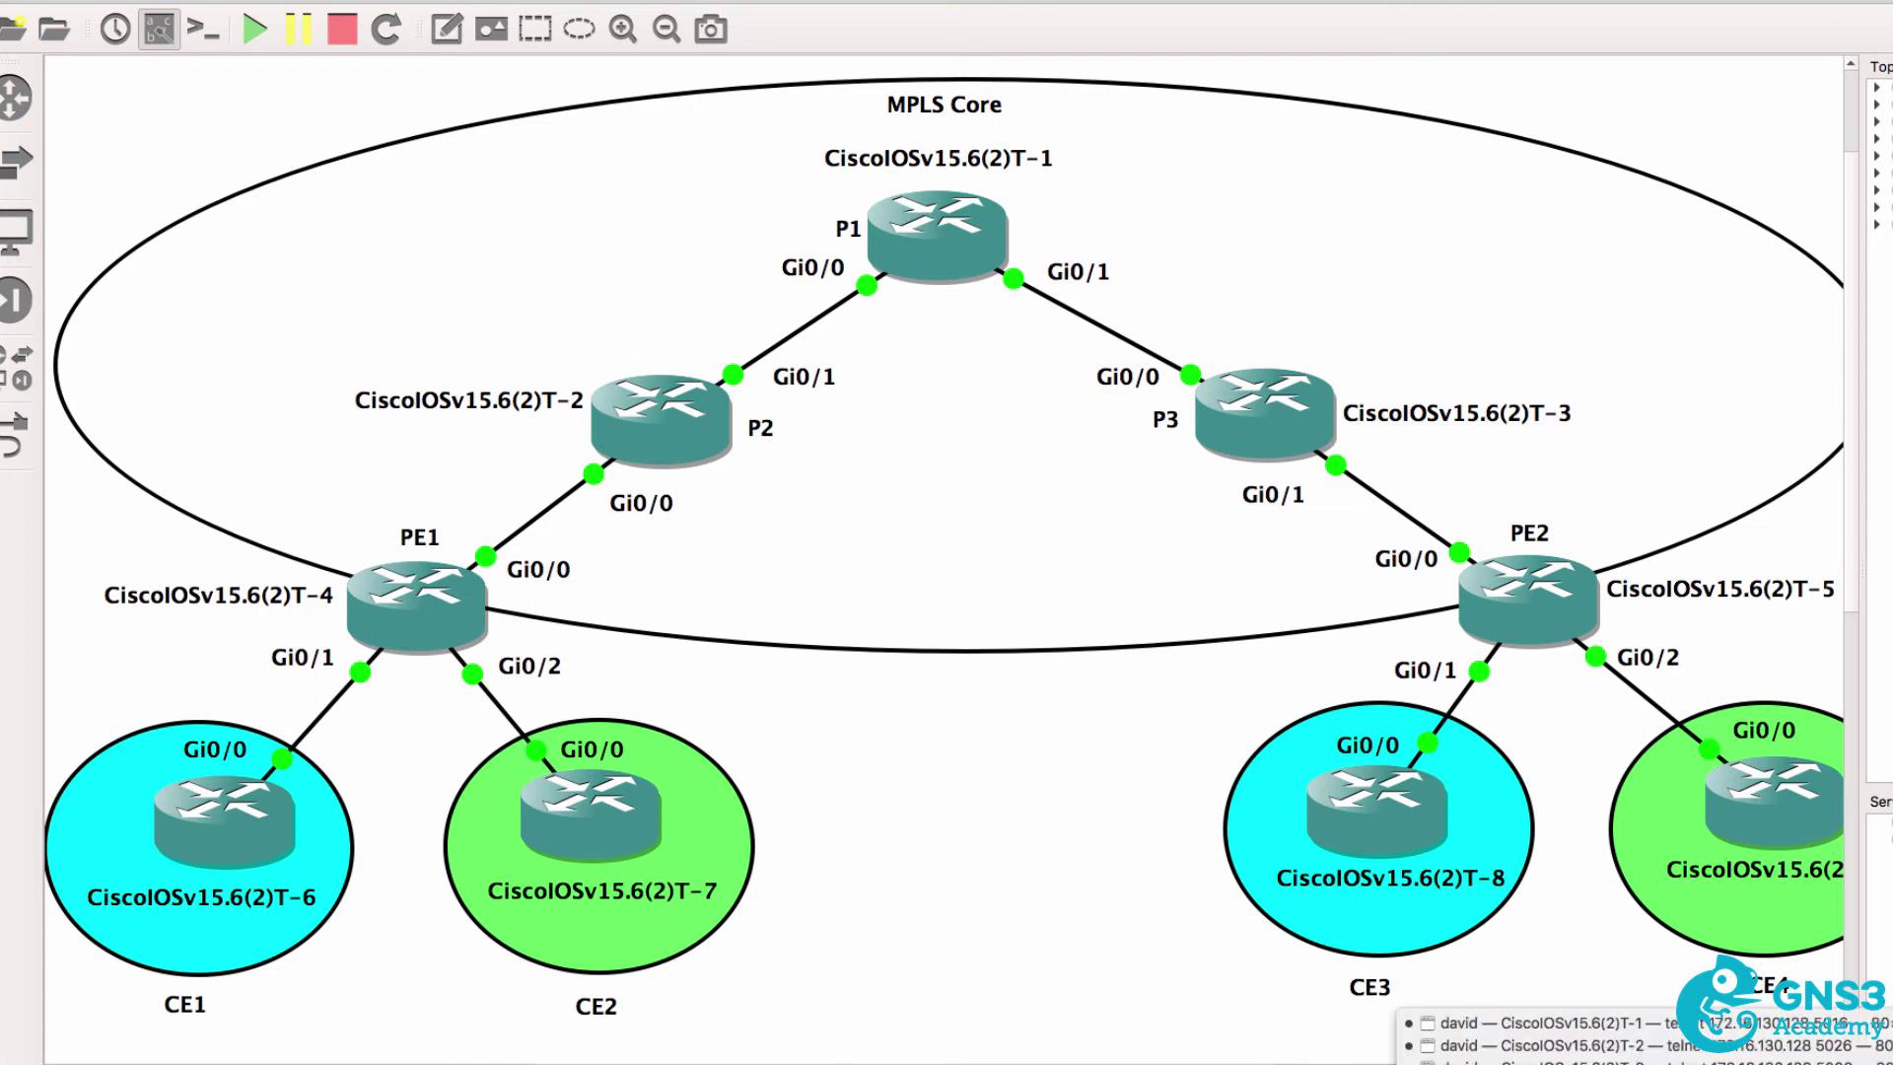
Run sh run on PE1 and review the vrf blue and green definitions.
key("Return")
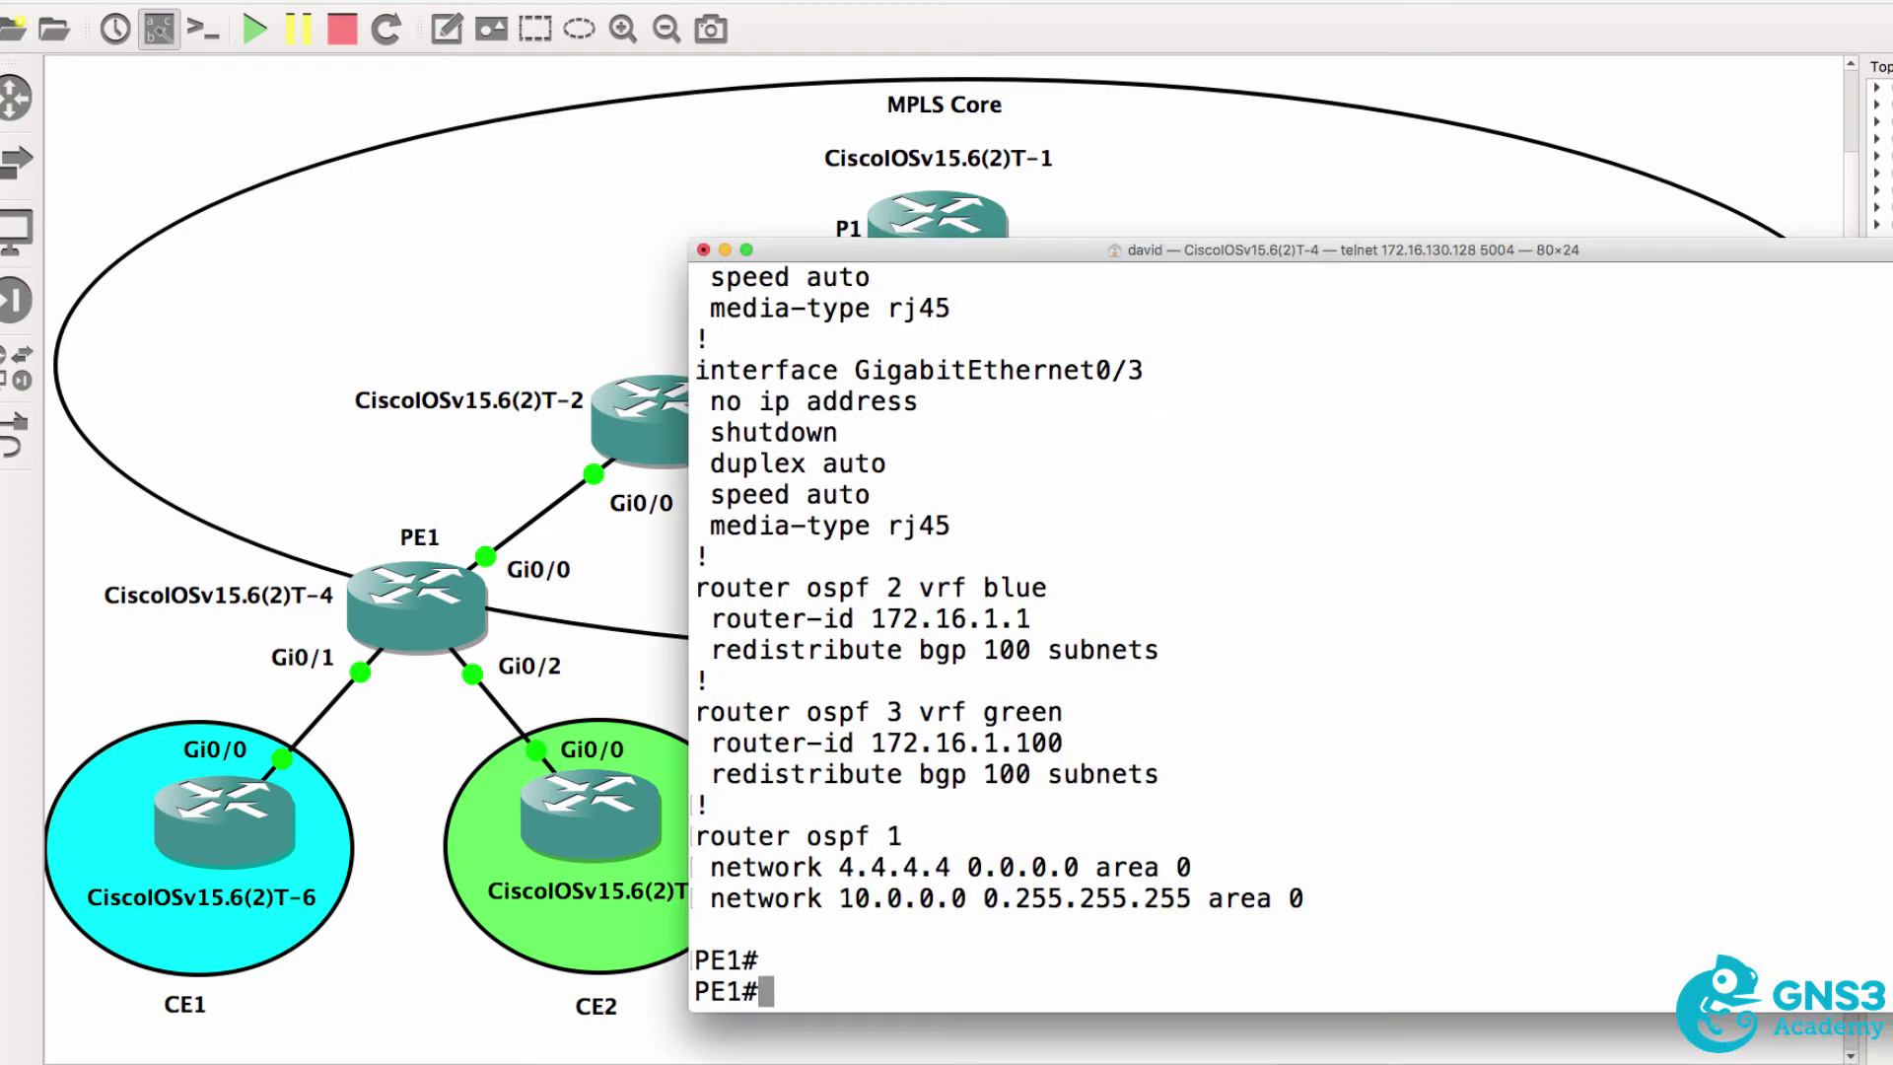
type("sh run")
key("Return")
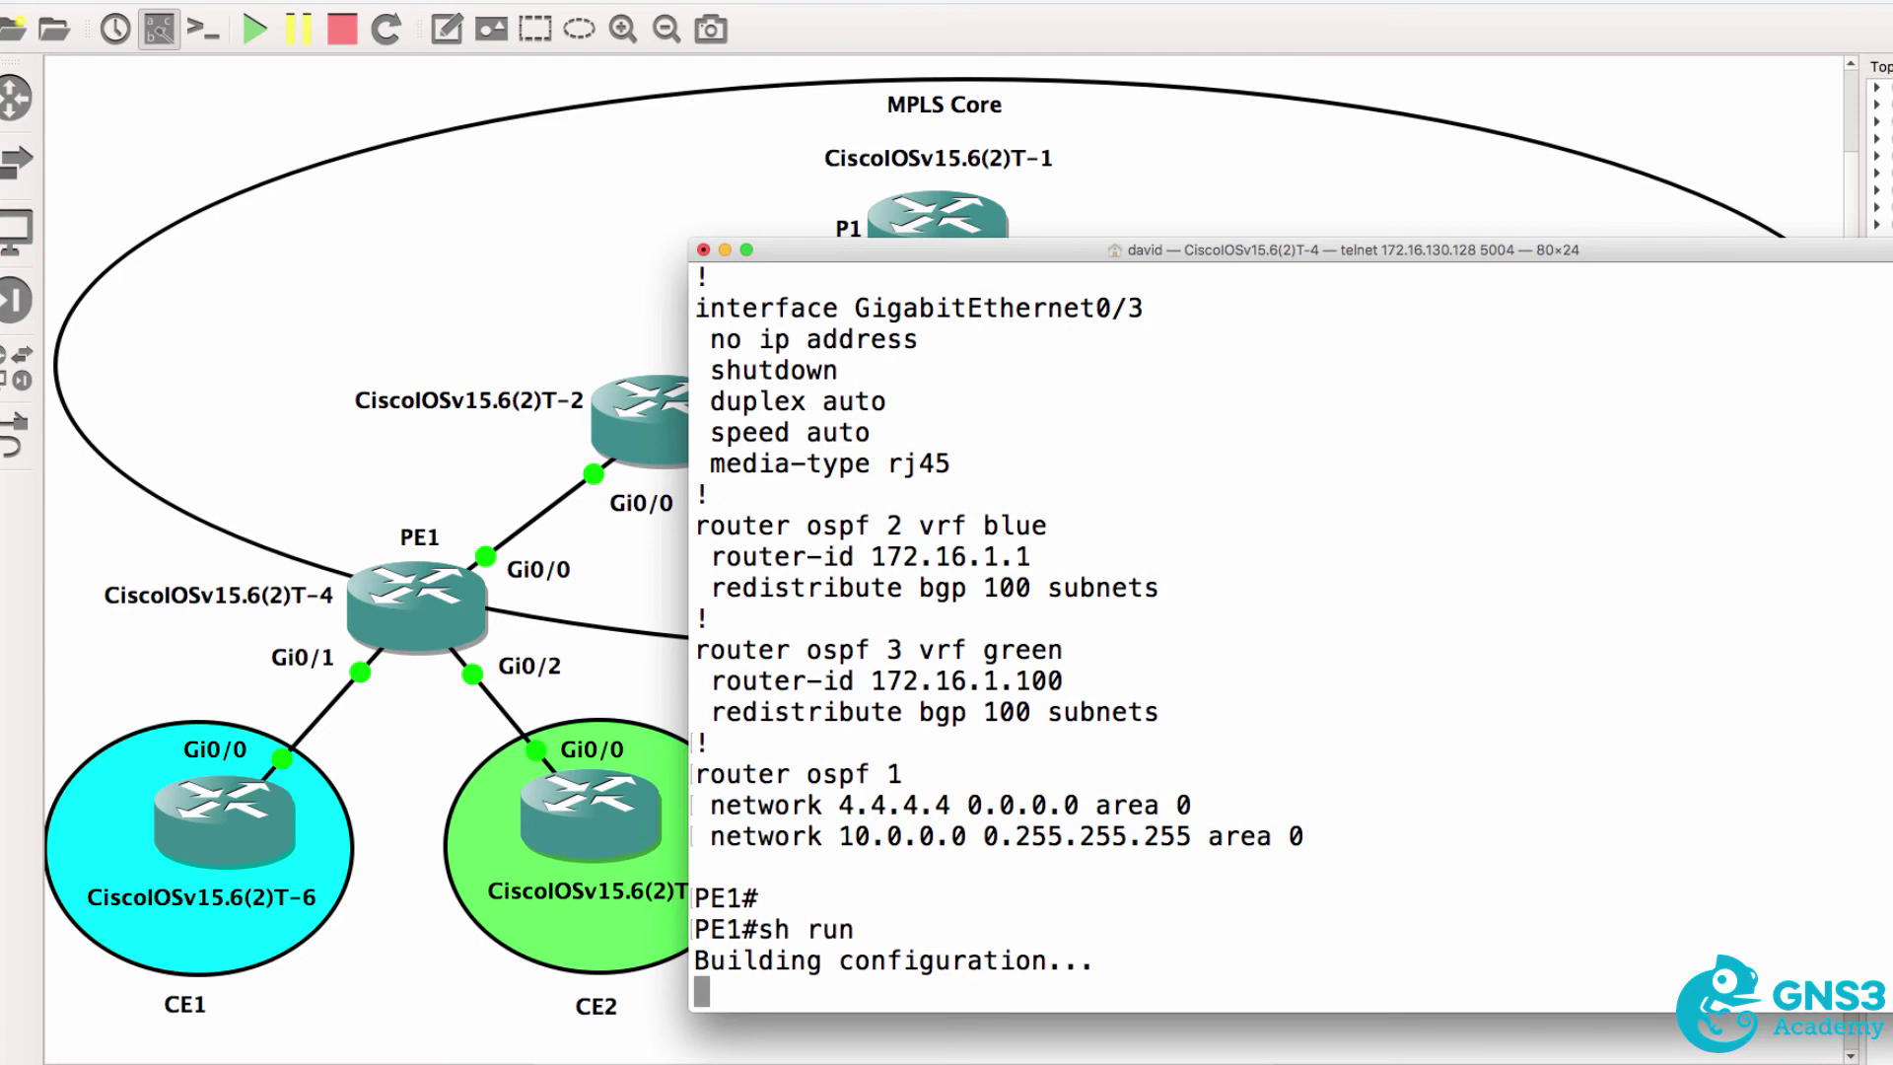
key("space")
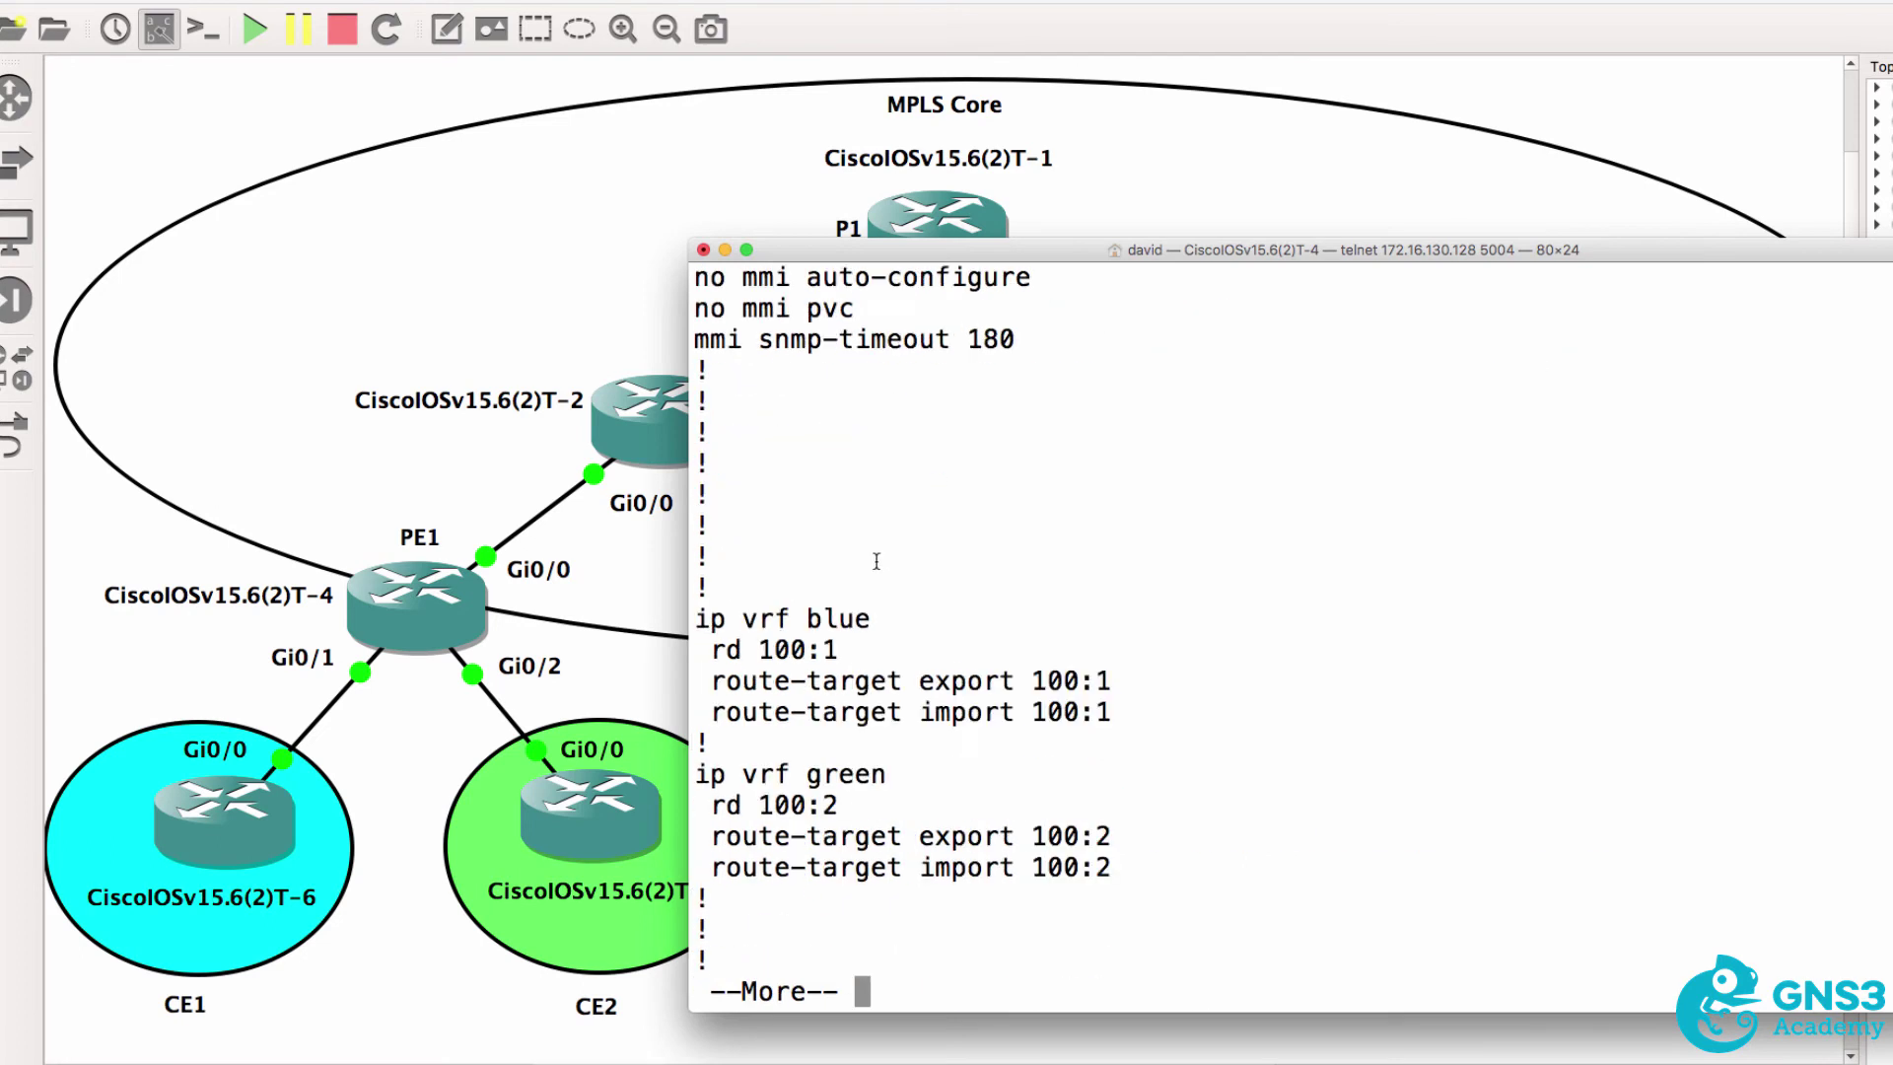
left_click_drag(696, 582, 1215, 892)
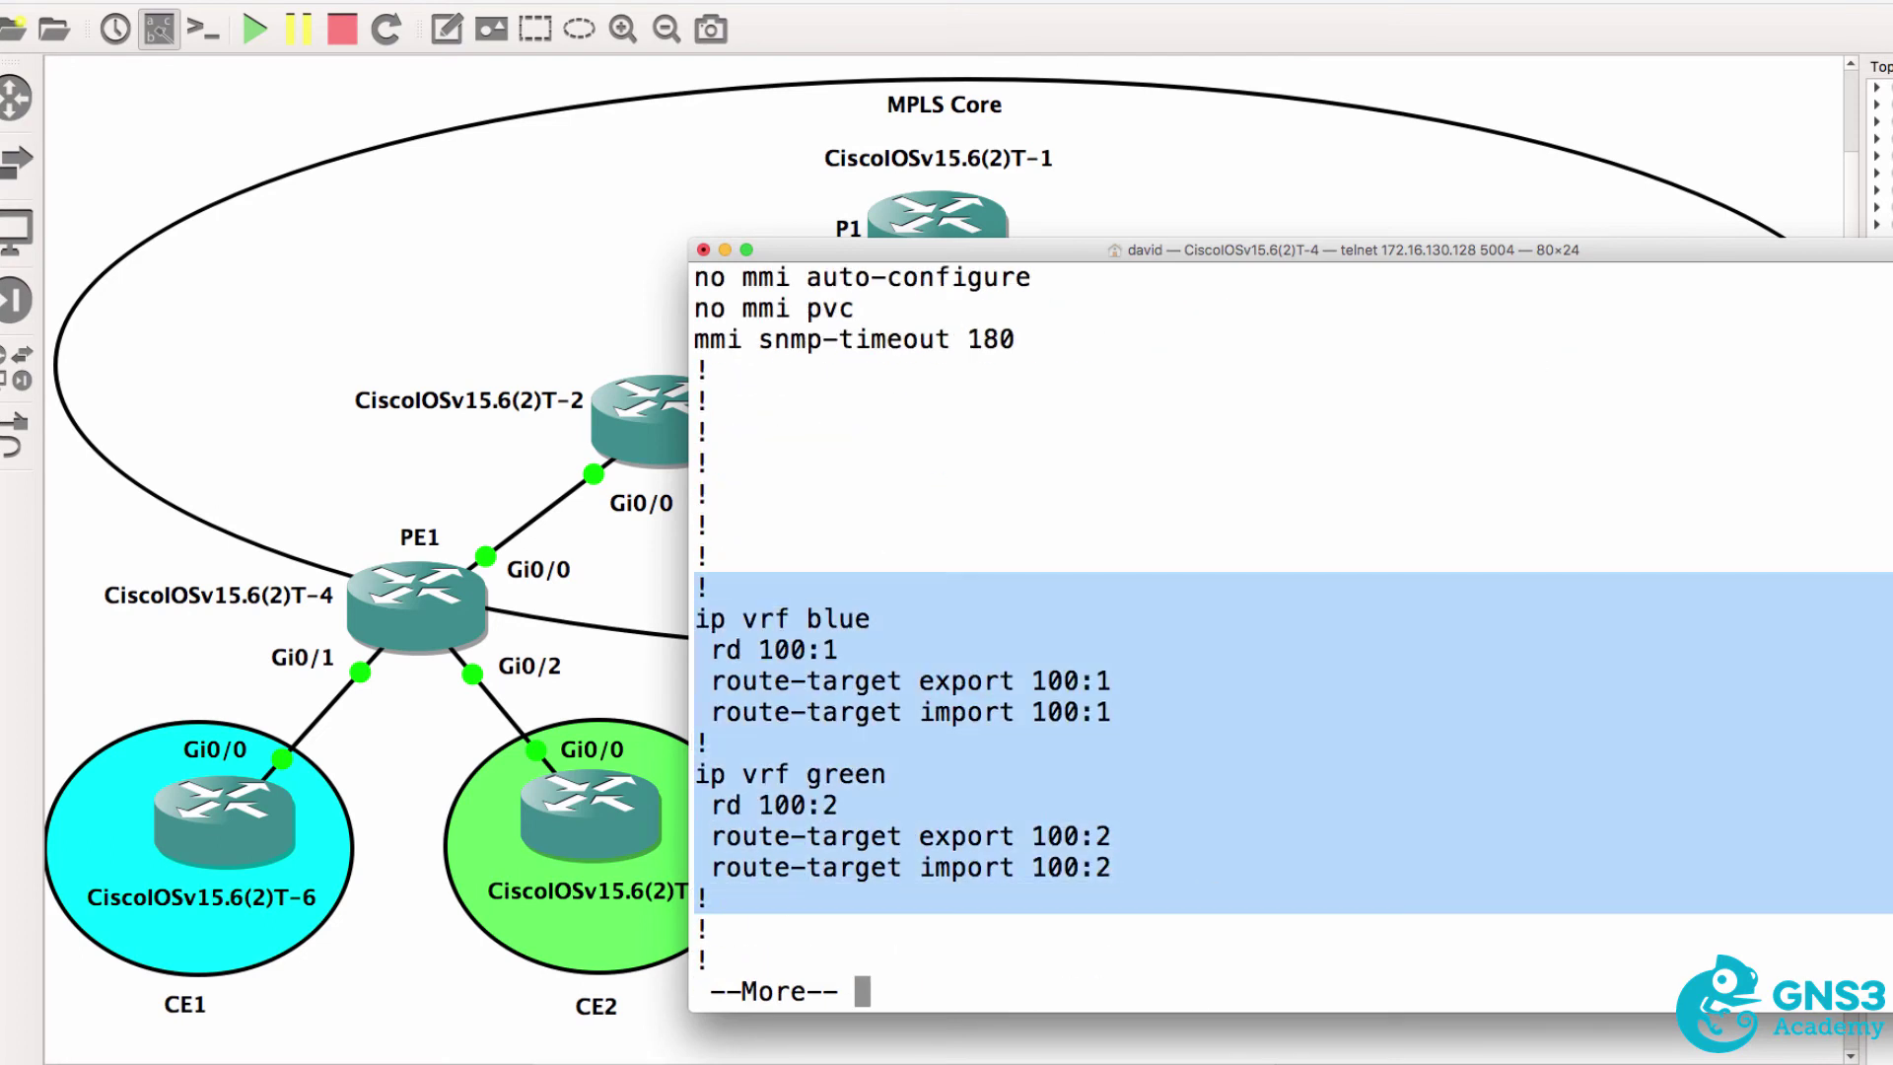
left_click(1190, 759)
key("space")
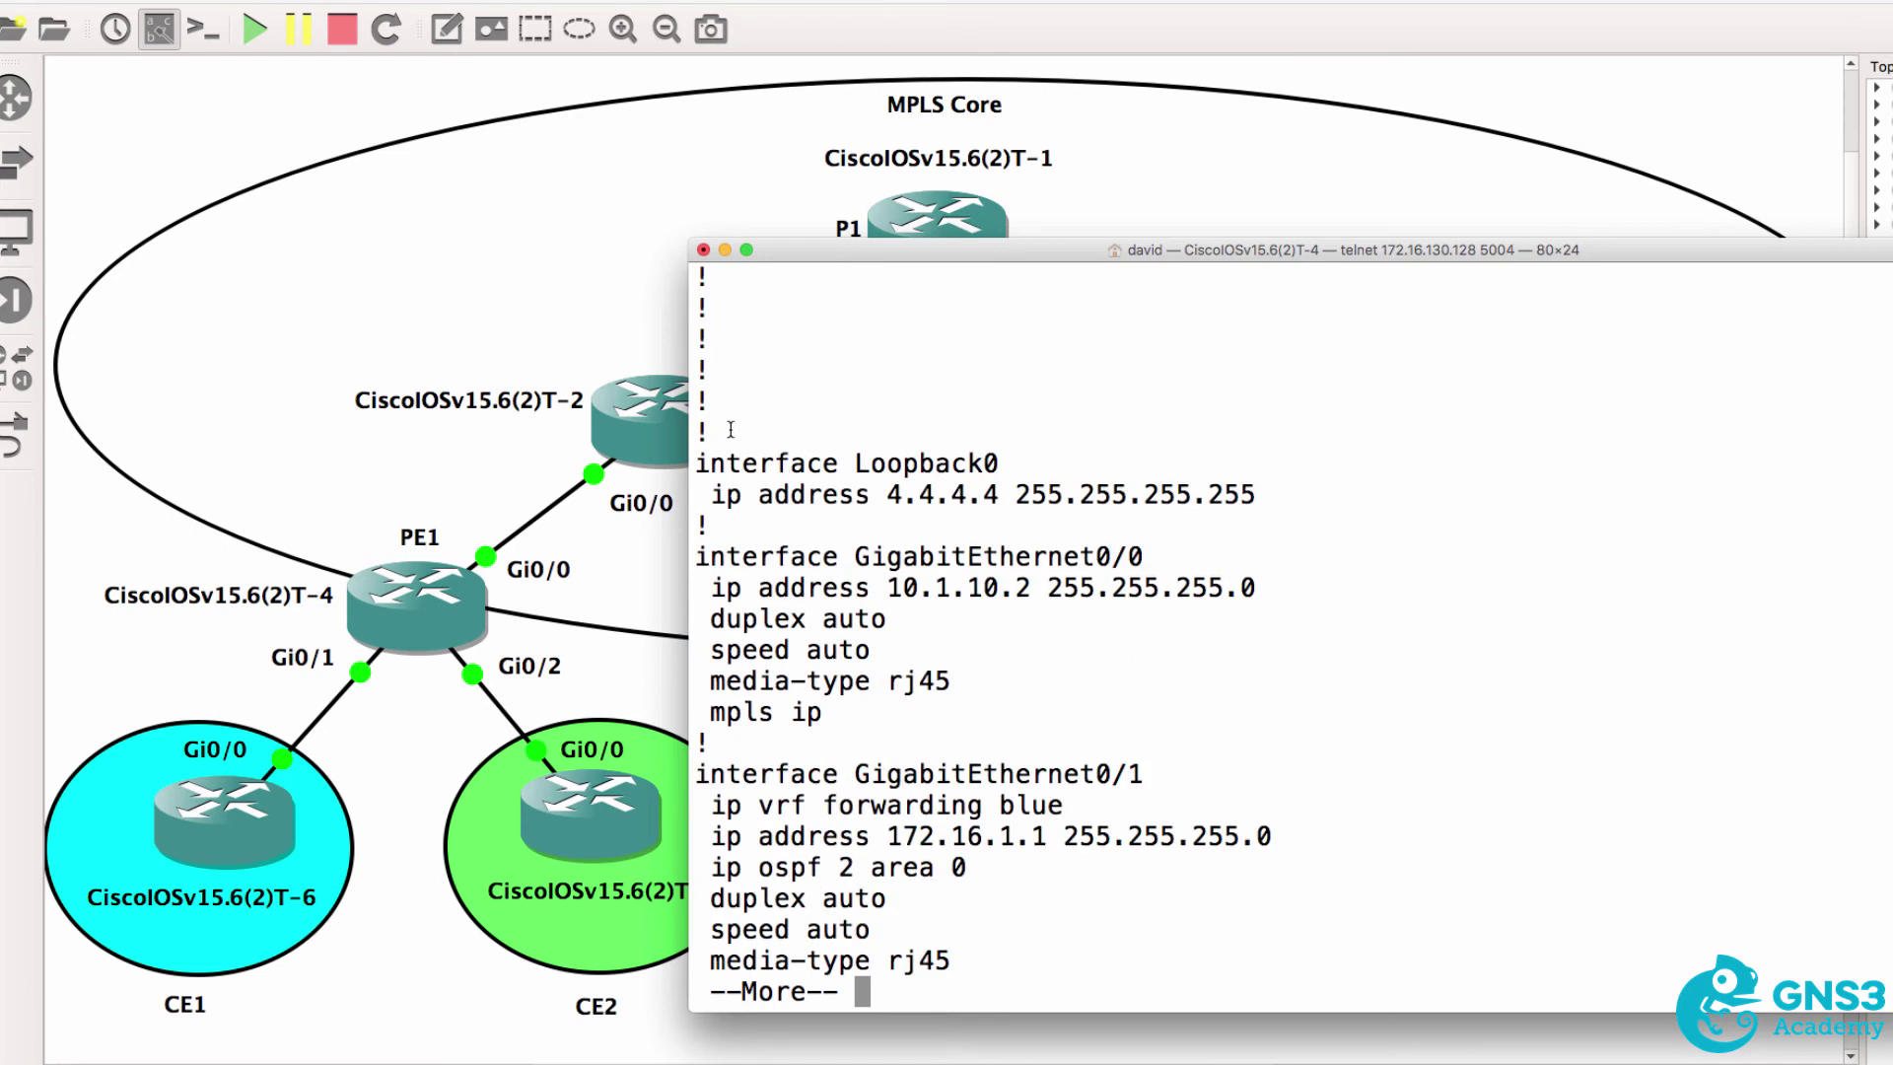
Review Loopback0, the mpls ip line, and GigabitEthernet0/1 with ip vrf forwarding green.
left_click_drag(731, 428, 1332, 704)
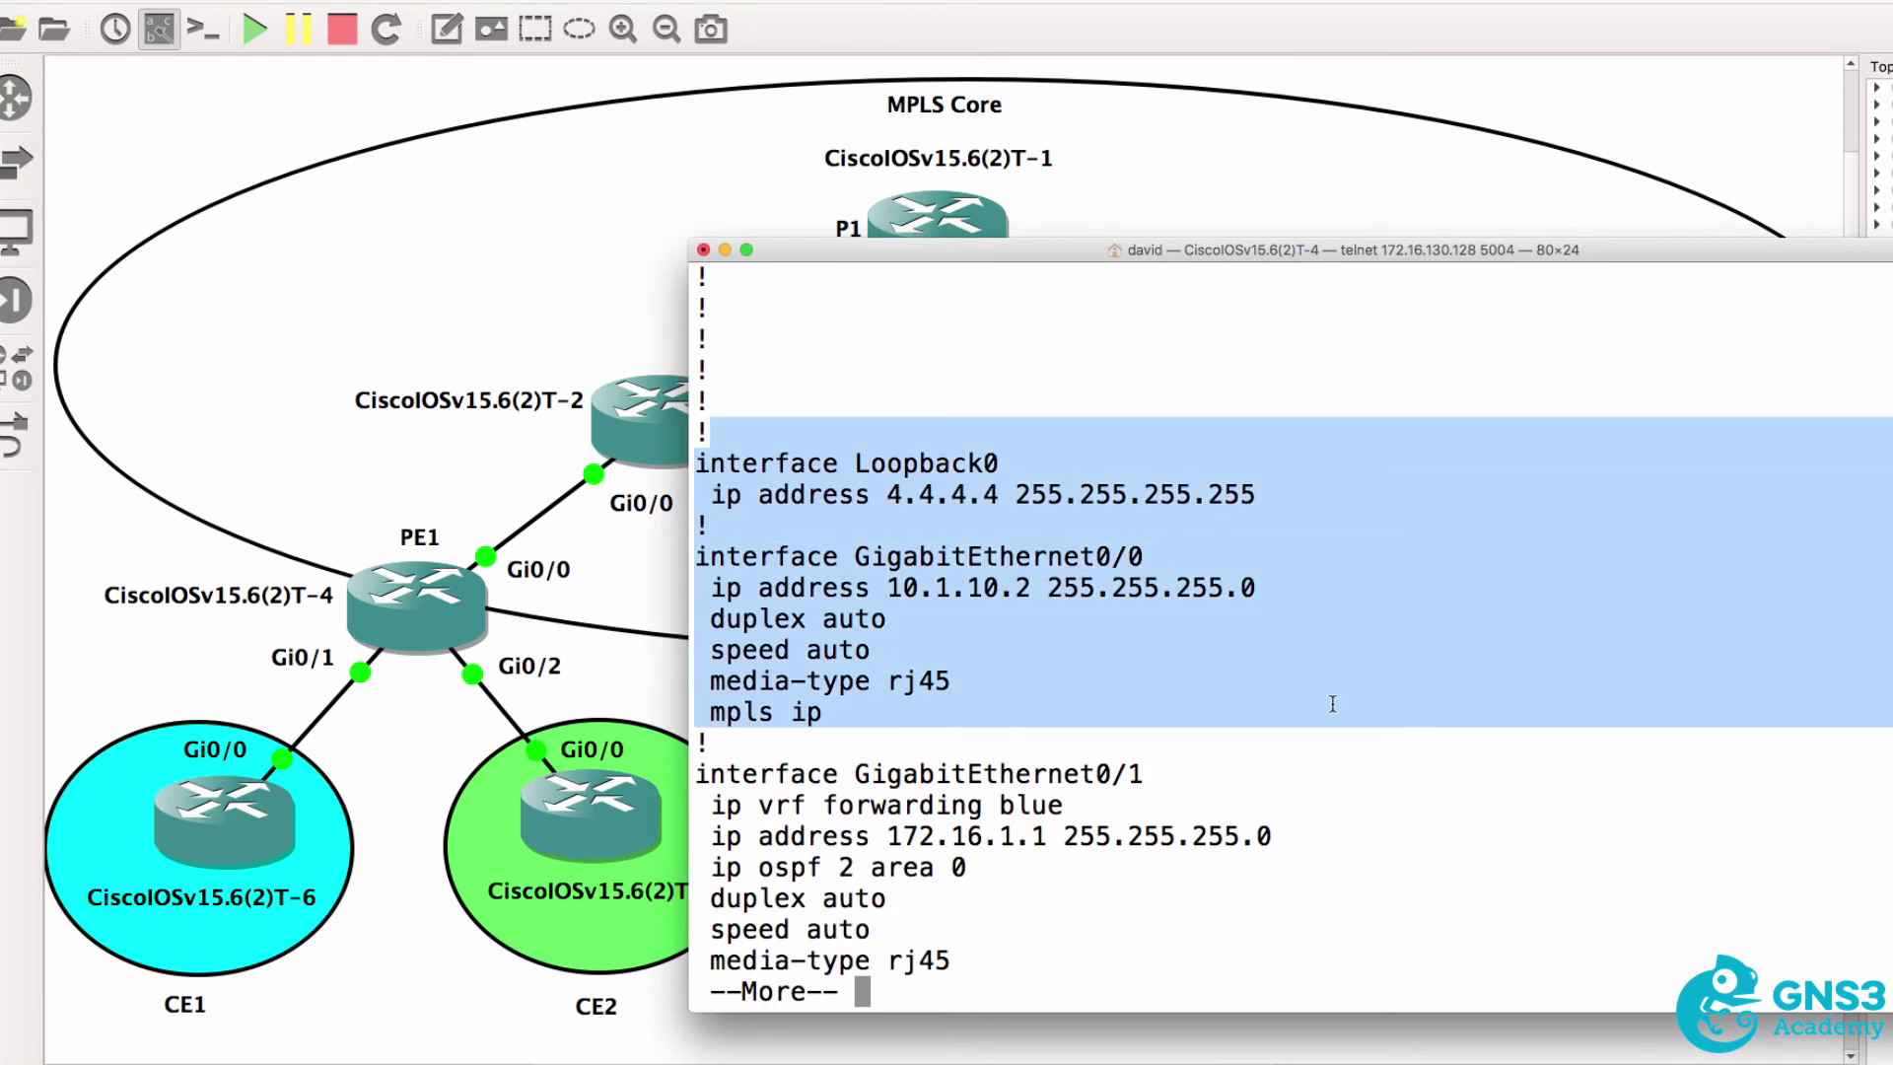
left_click_drag(826, 712, 708, 712)
key("Return")
key("Return")
key("Return")
key("Return")
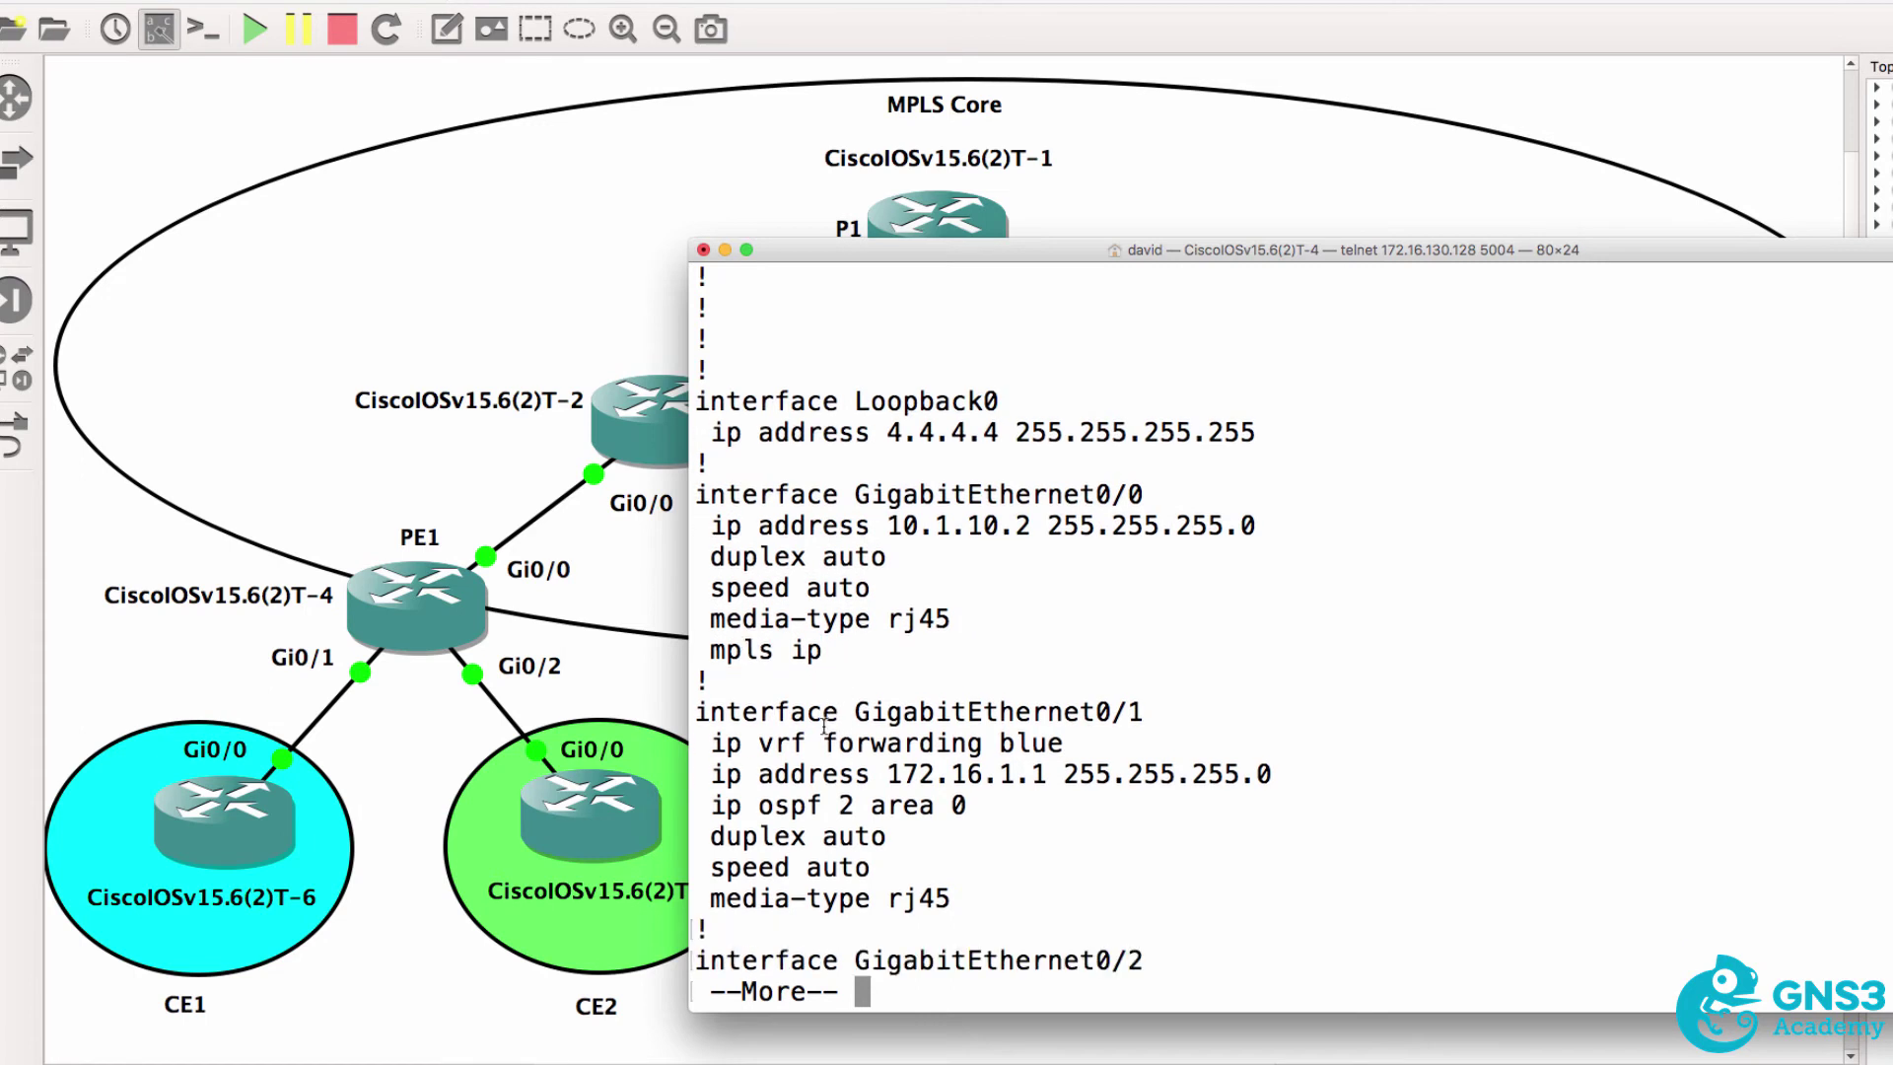
left_click_drag(714, 619, 1373, 866)
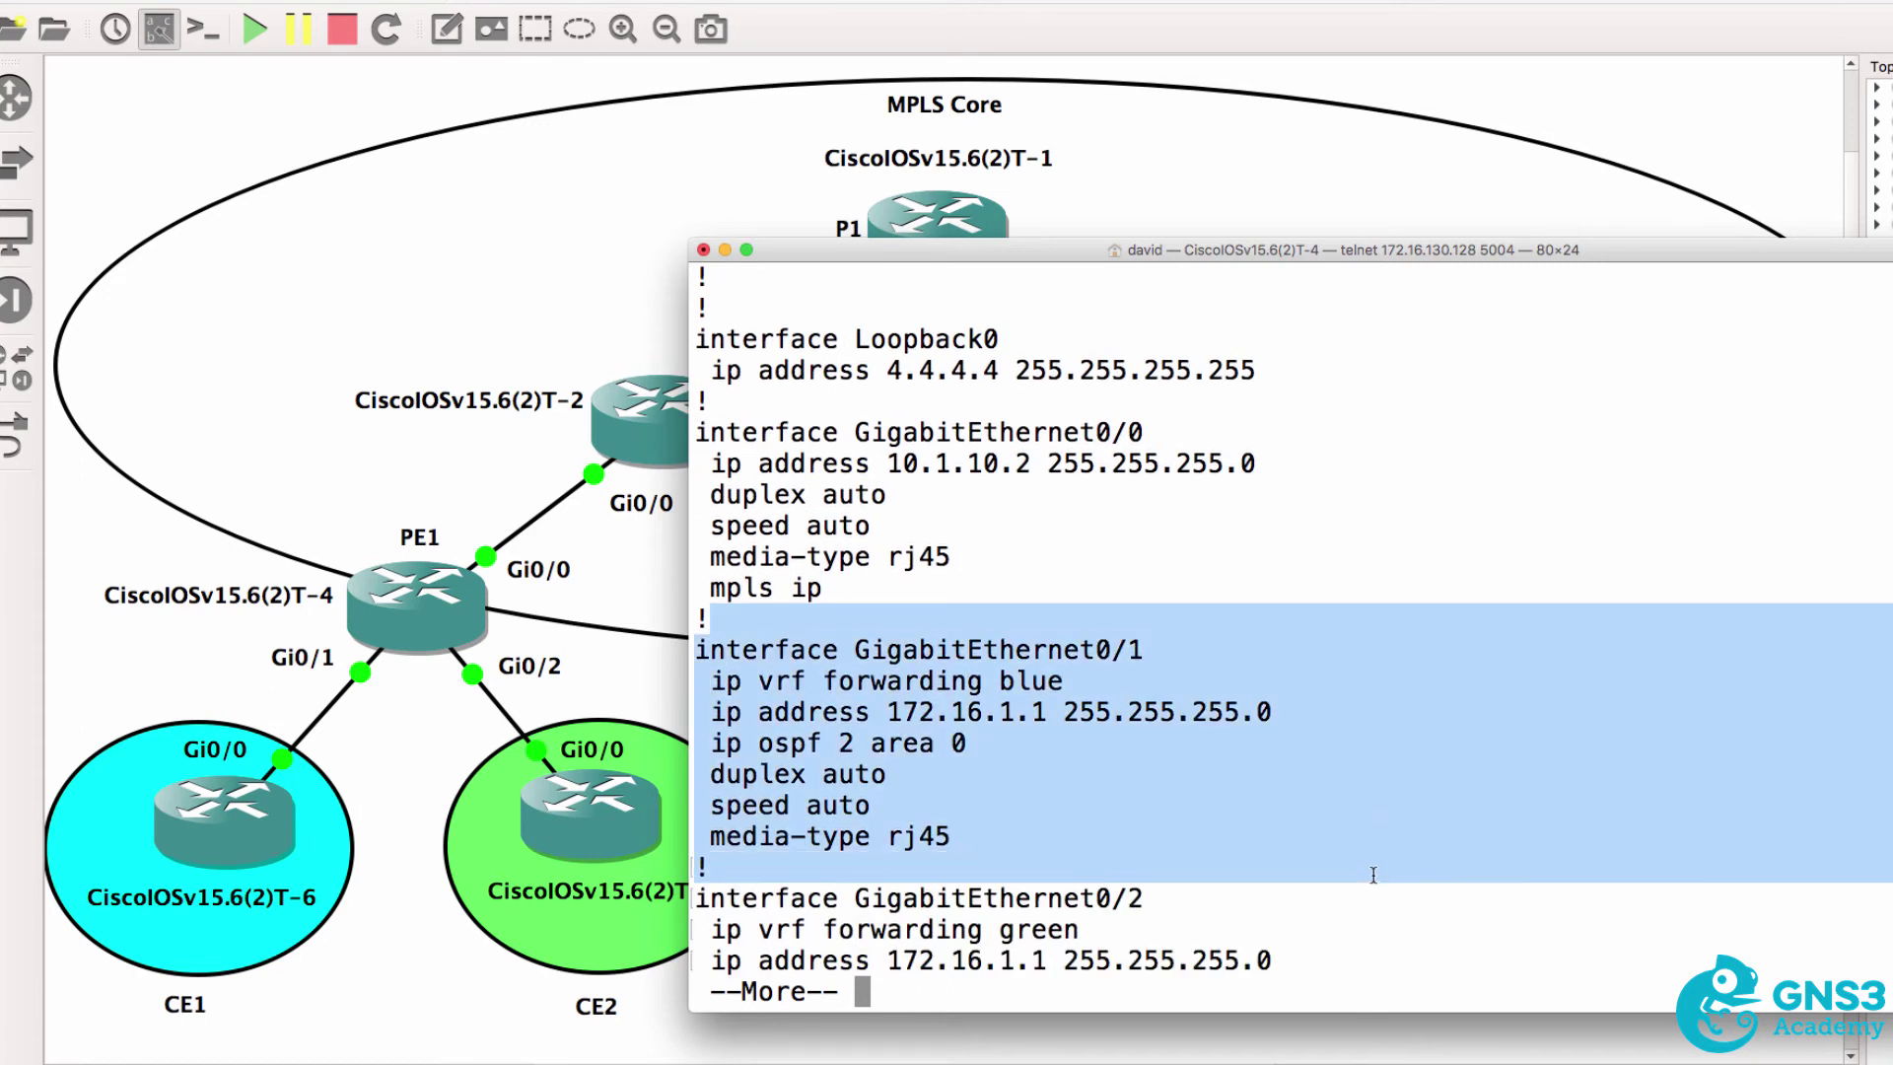
key("Return")
key("Return")
key("Return")
key("Return")
key("Return")
left_click_drag(696, 738, 1240, 942)
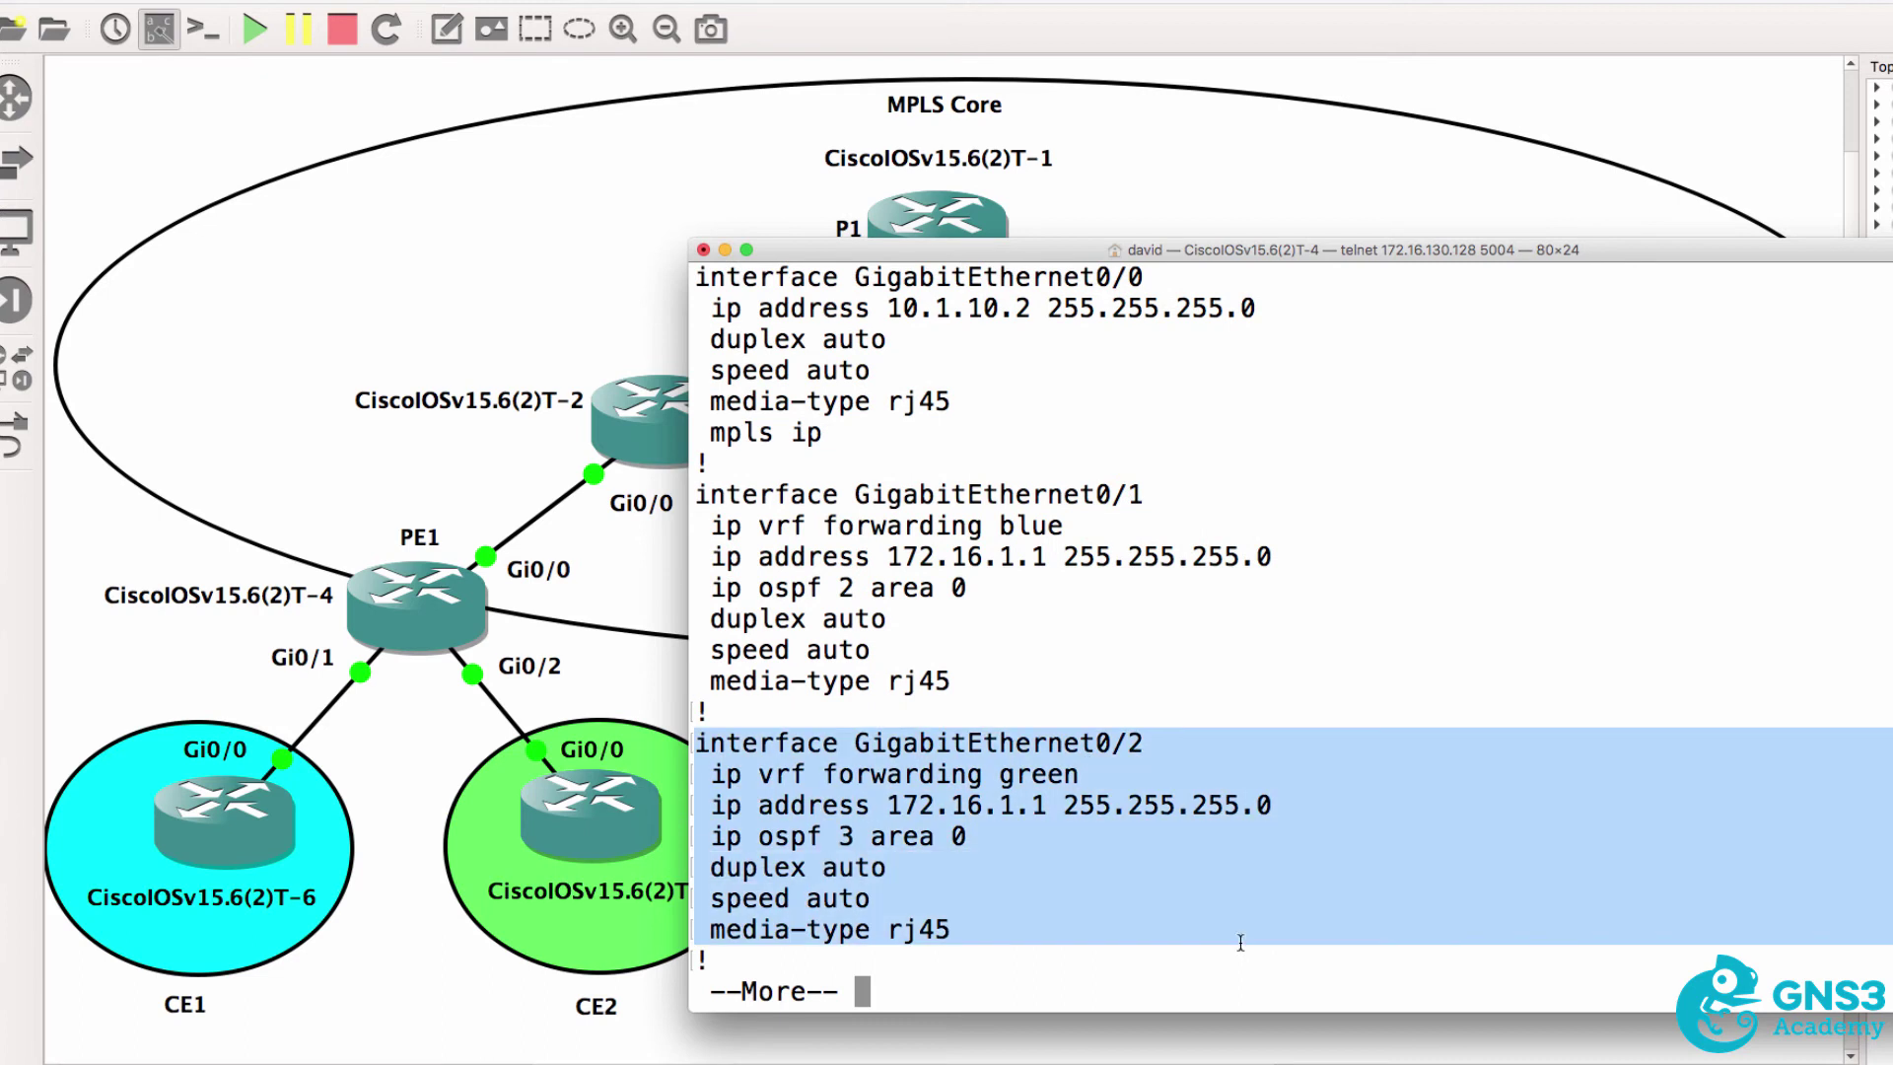
left_click_drag(1081, 775, 582, 779)
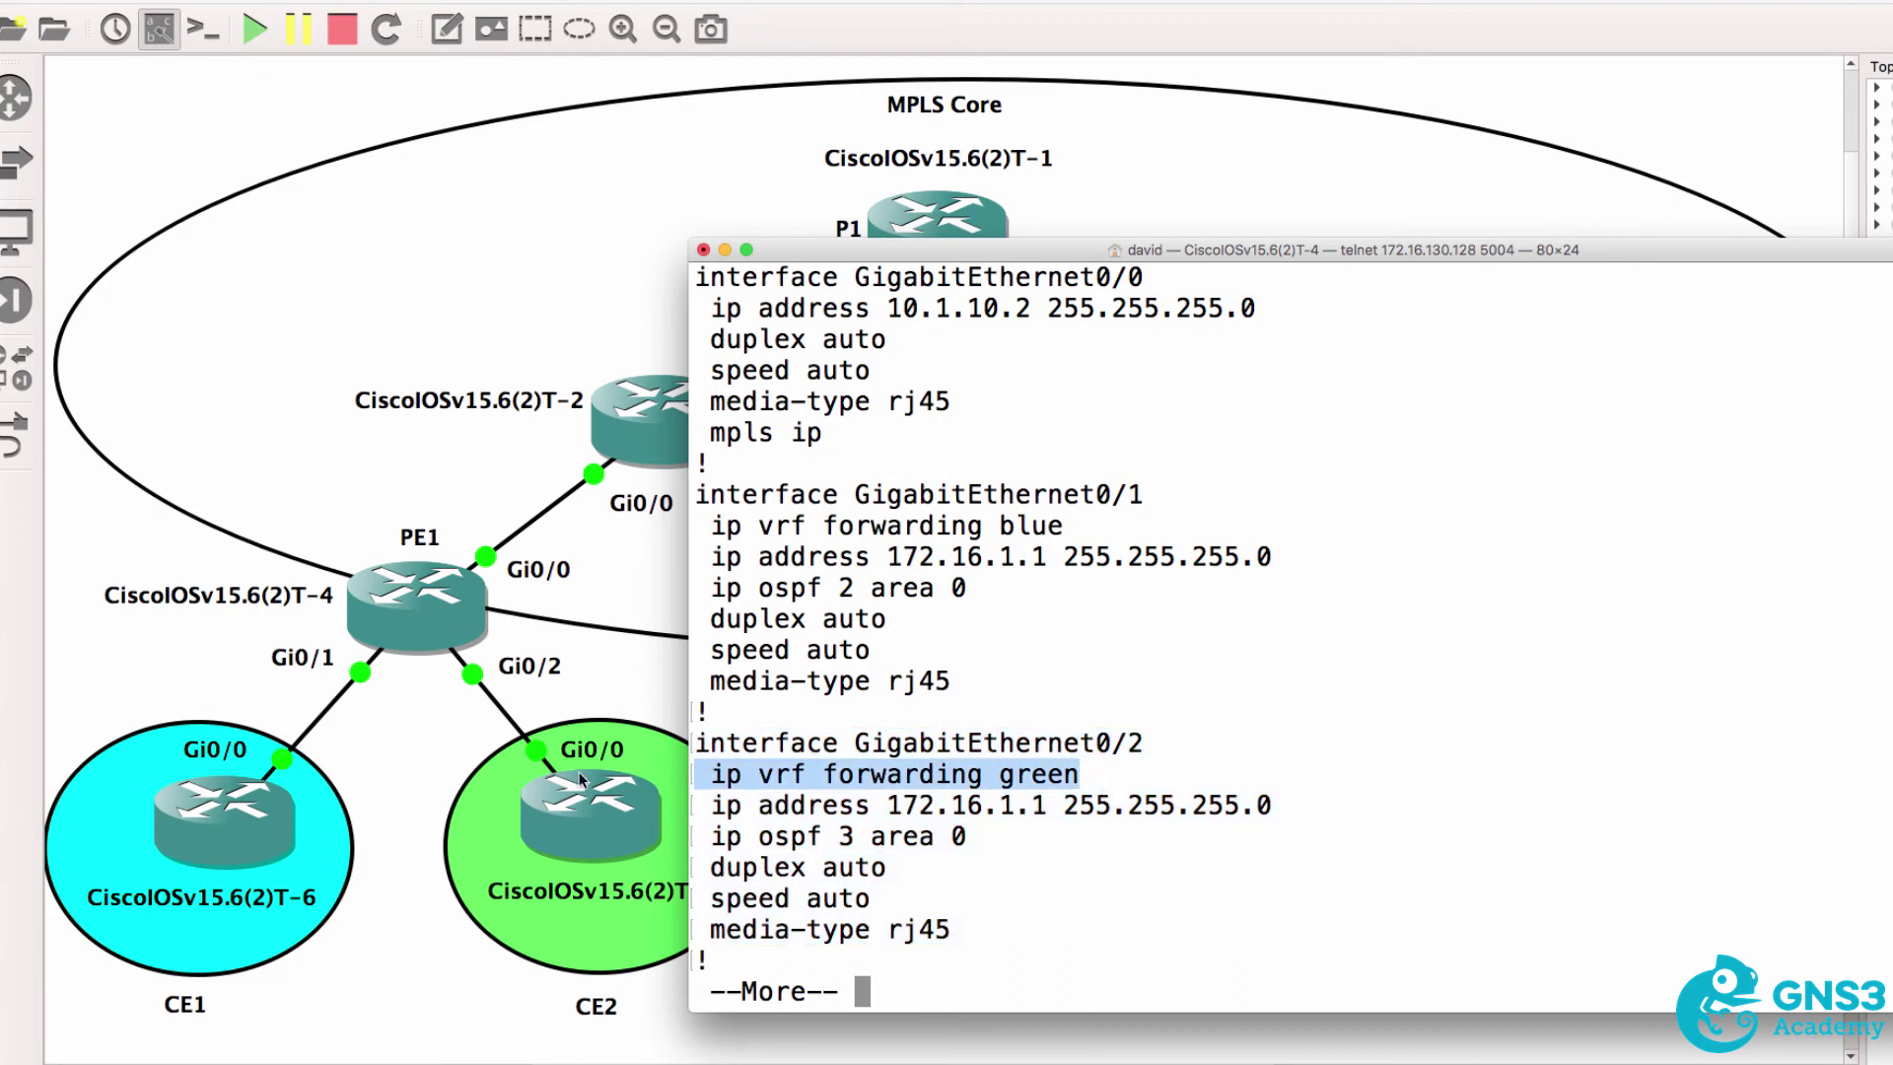
Review the vrf OSPF router blocks and the router ospf 1 block.
key("space")
left_click_drag(920, 476, 1308, 677)
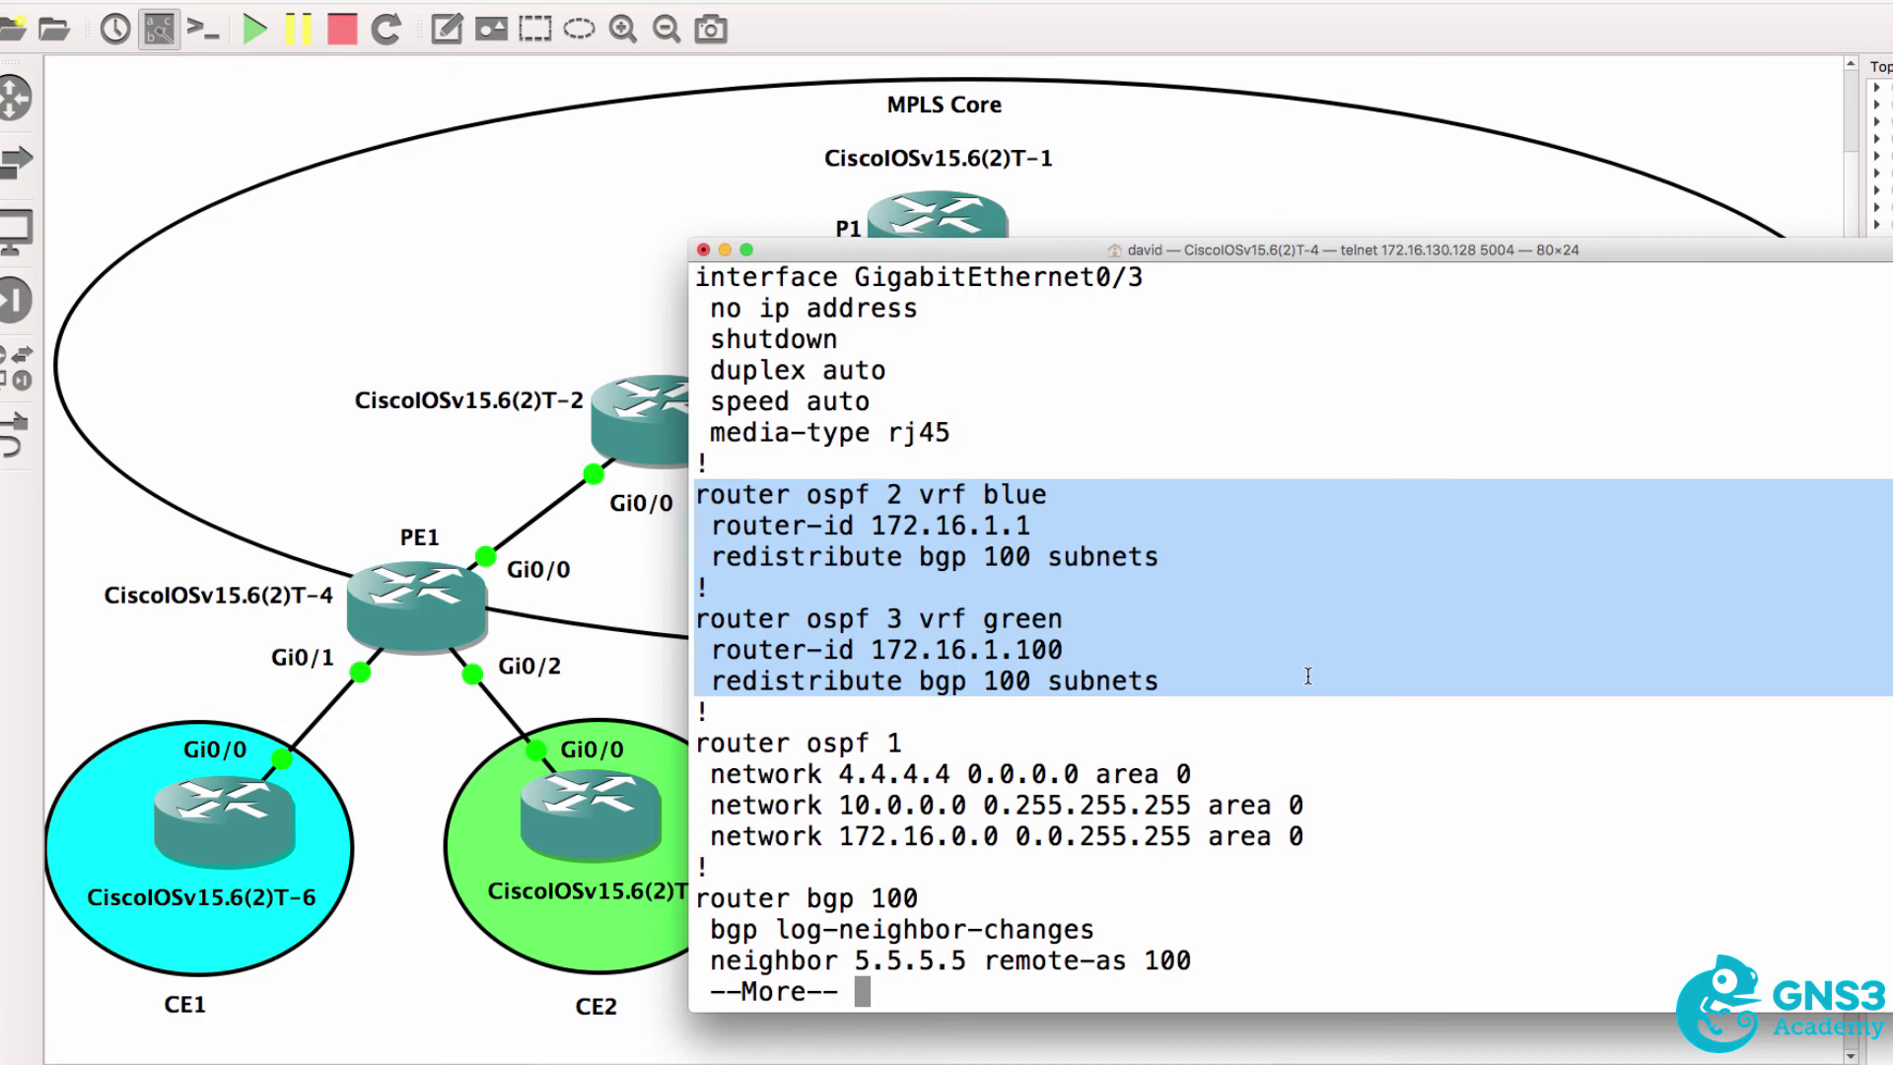
key("Return")
key("Return")
key("Return")
key("Return")
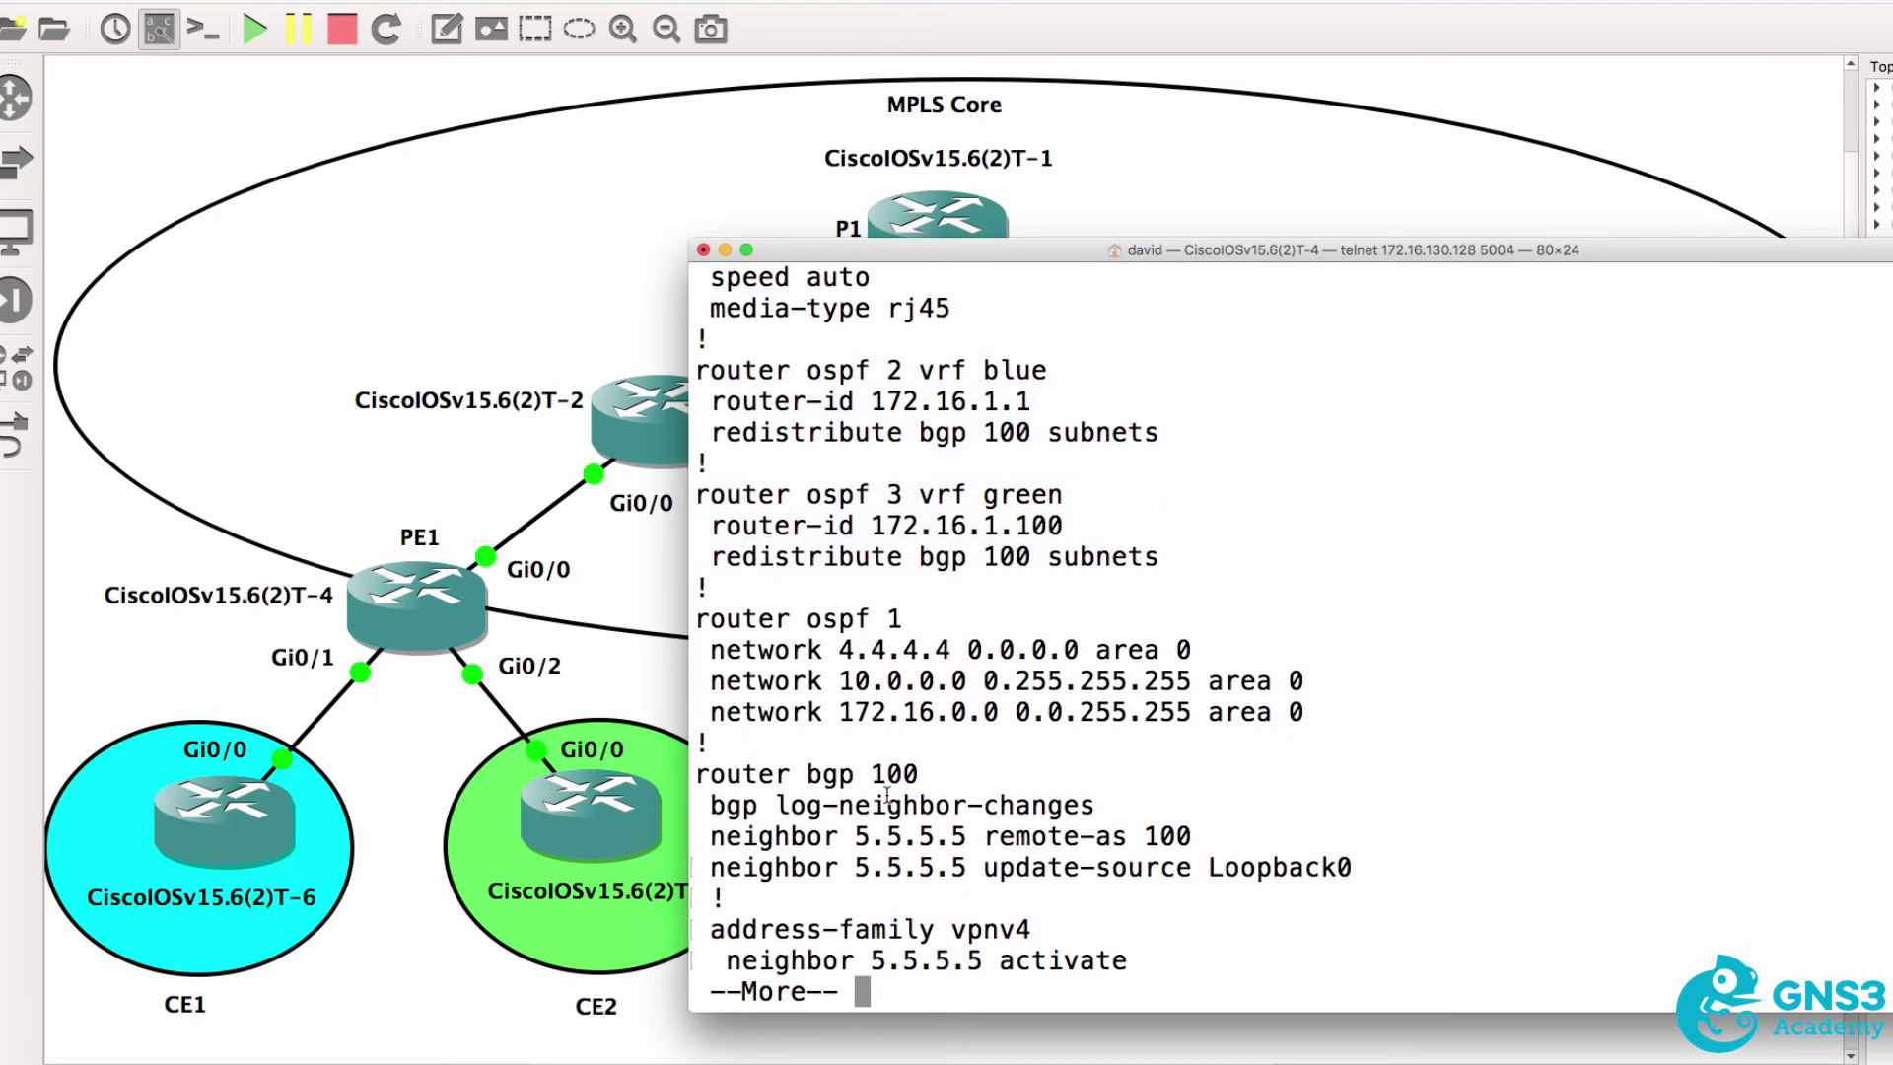
left_click_drag(819, 595, 1398, 744)
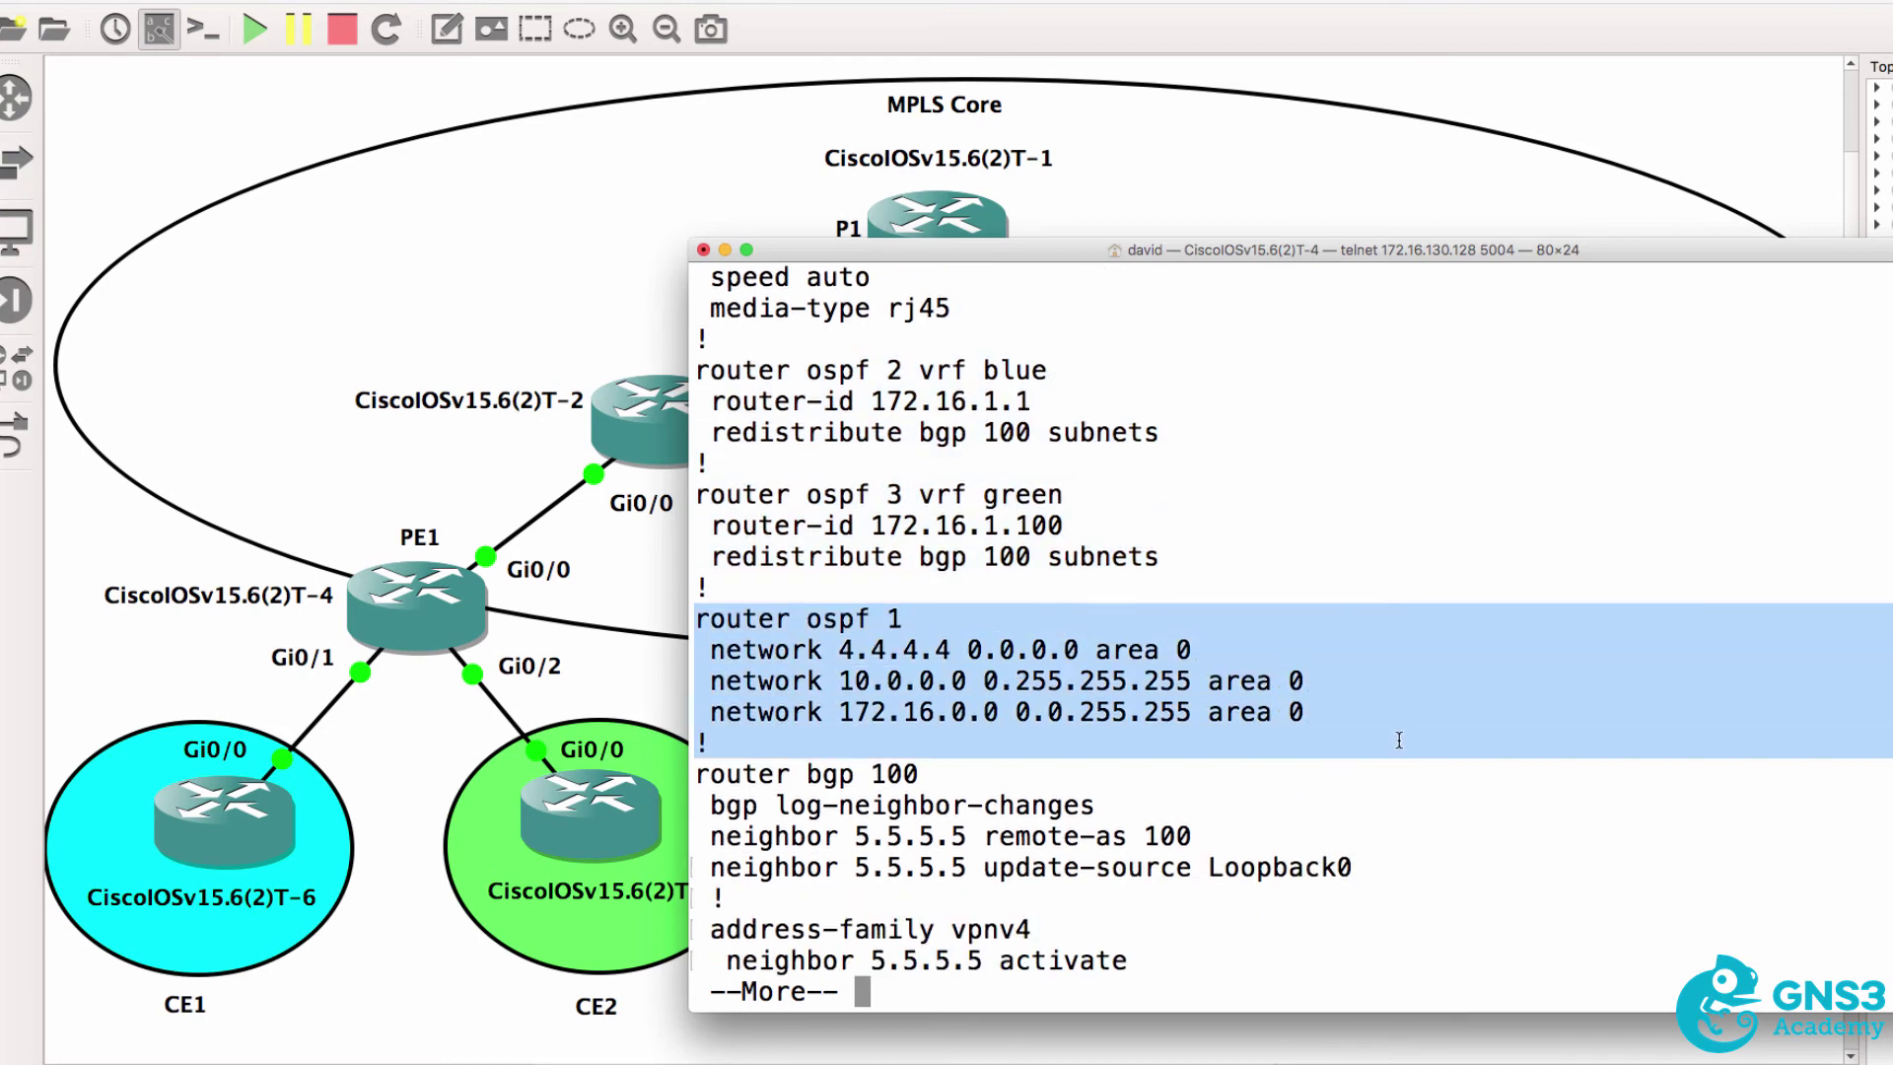
key("Return")
key("Return")
key("Return")
key("Return")
key("Return")
key("Return")
Review router bgp 100 neighbors, vpnv4 and blue/green VRF address families to the end.
left_click_drag(697, 588, 918, 589)
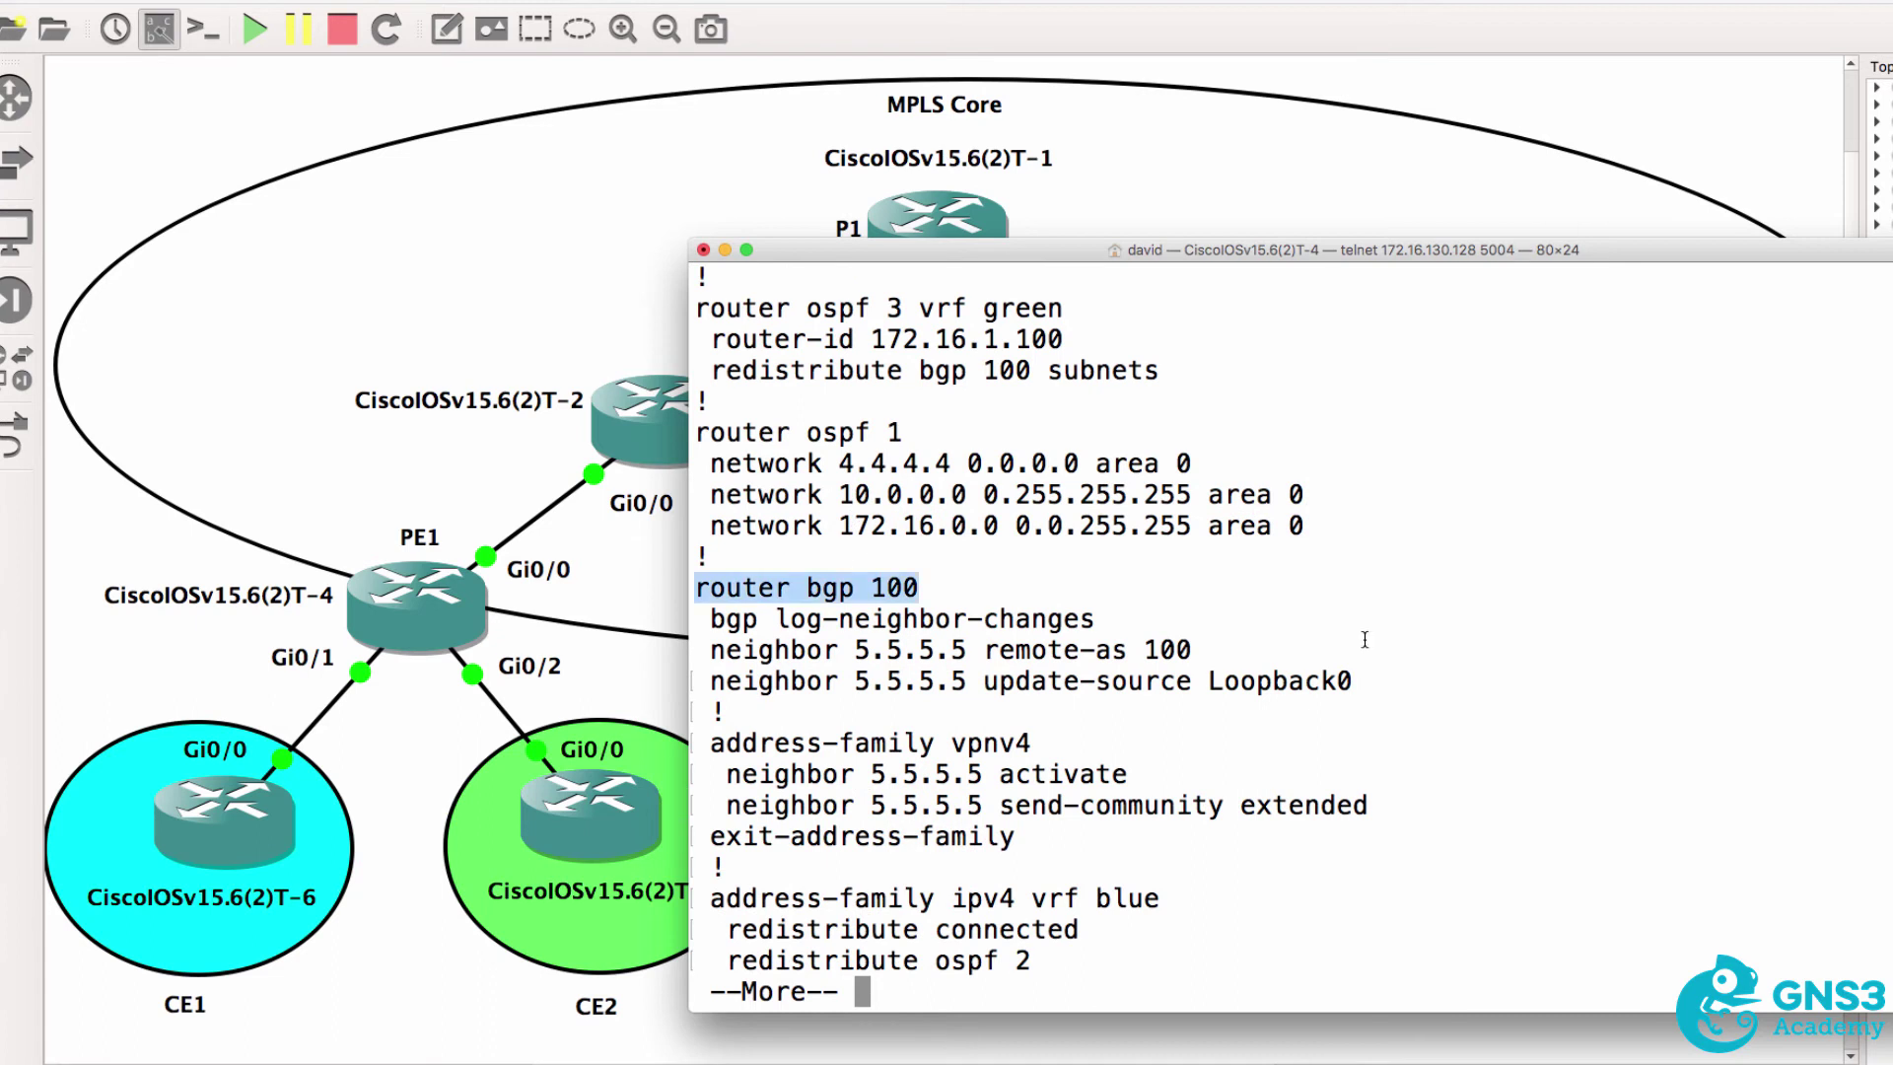
left_click(1713, 695, "shift")
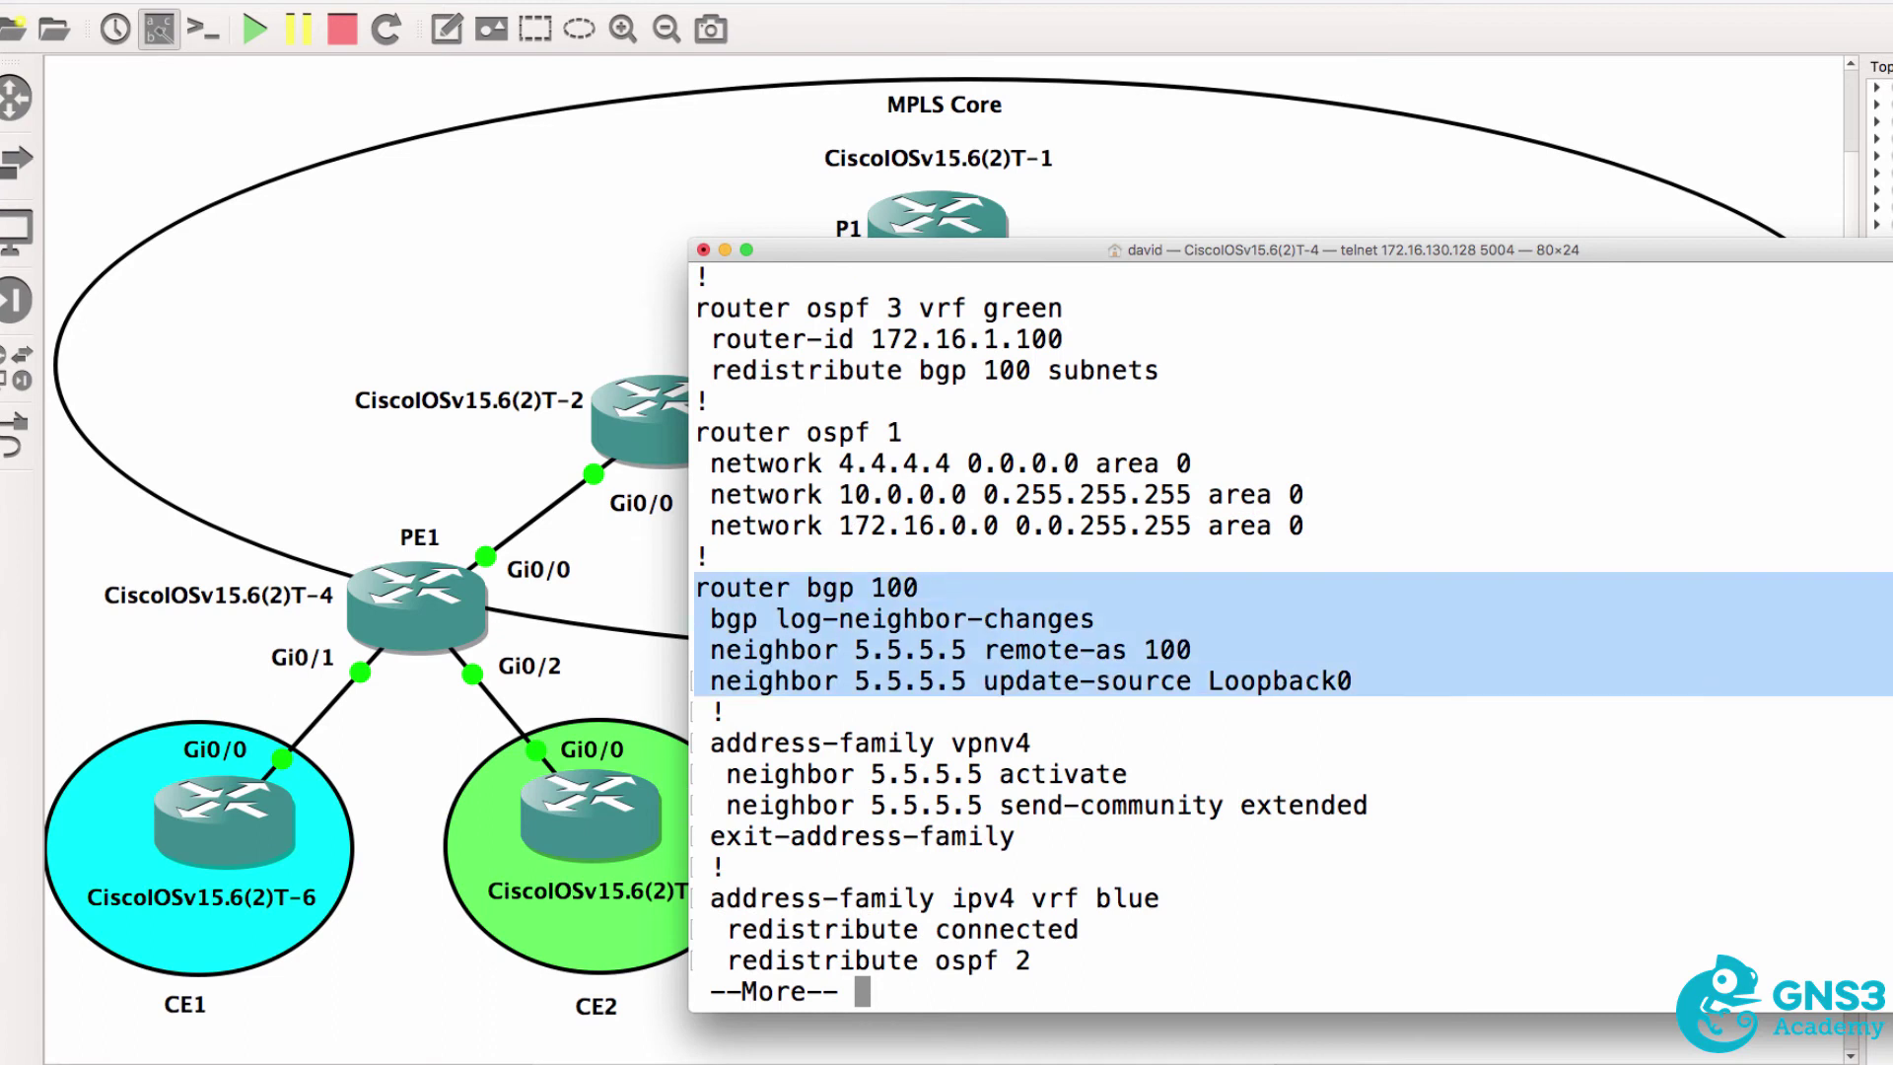
key("Return")
key("Return")
key("Return")
key("Return")
left_click_drag(759, 584, 1358, 717)
key("Return")
key("Return")
key("Return")
left_click_drag(826, 646, 1468, 921)
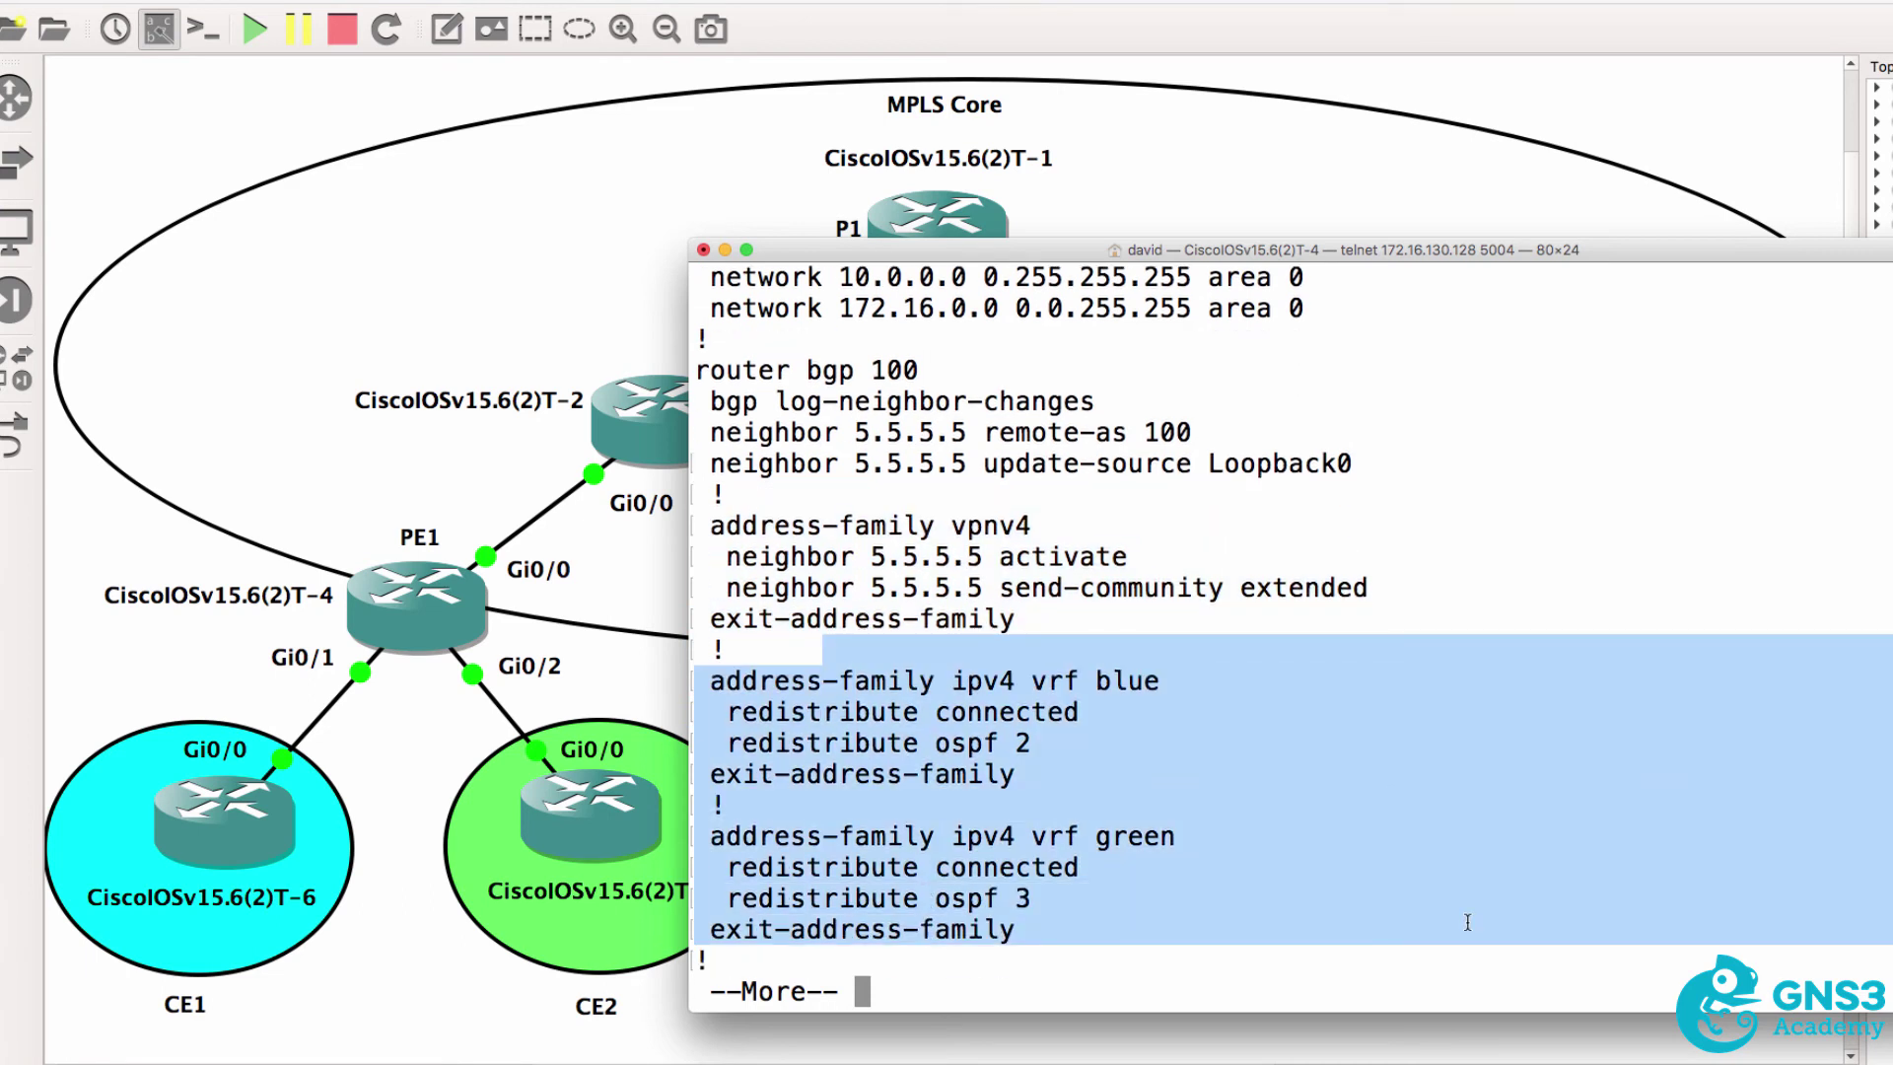
key("space")
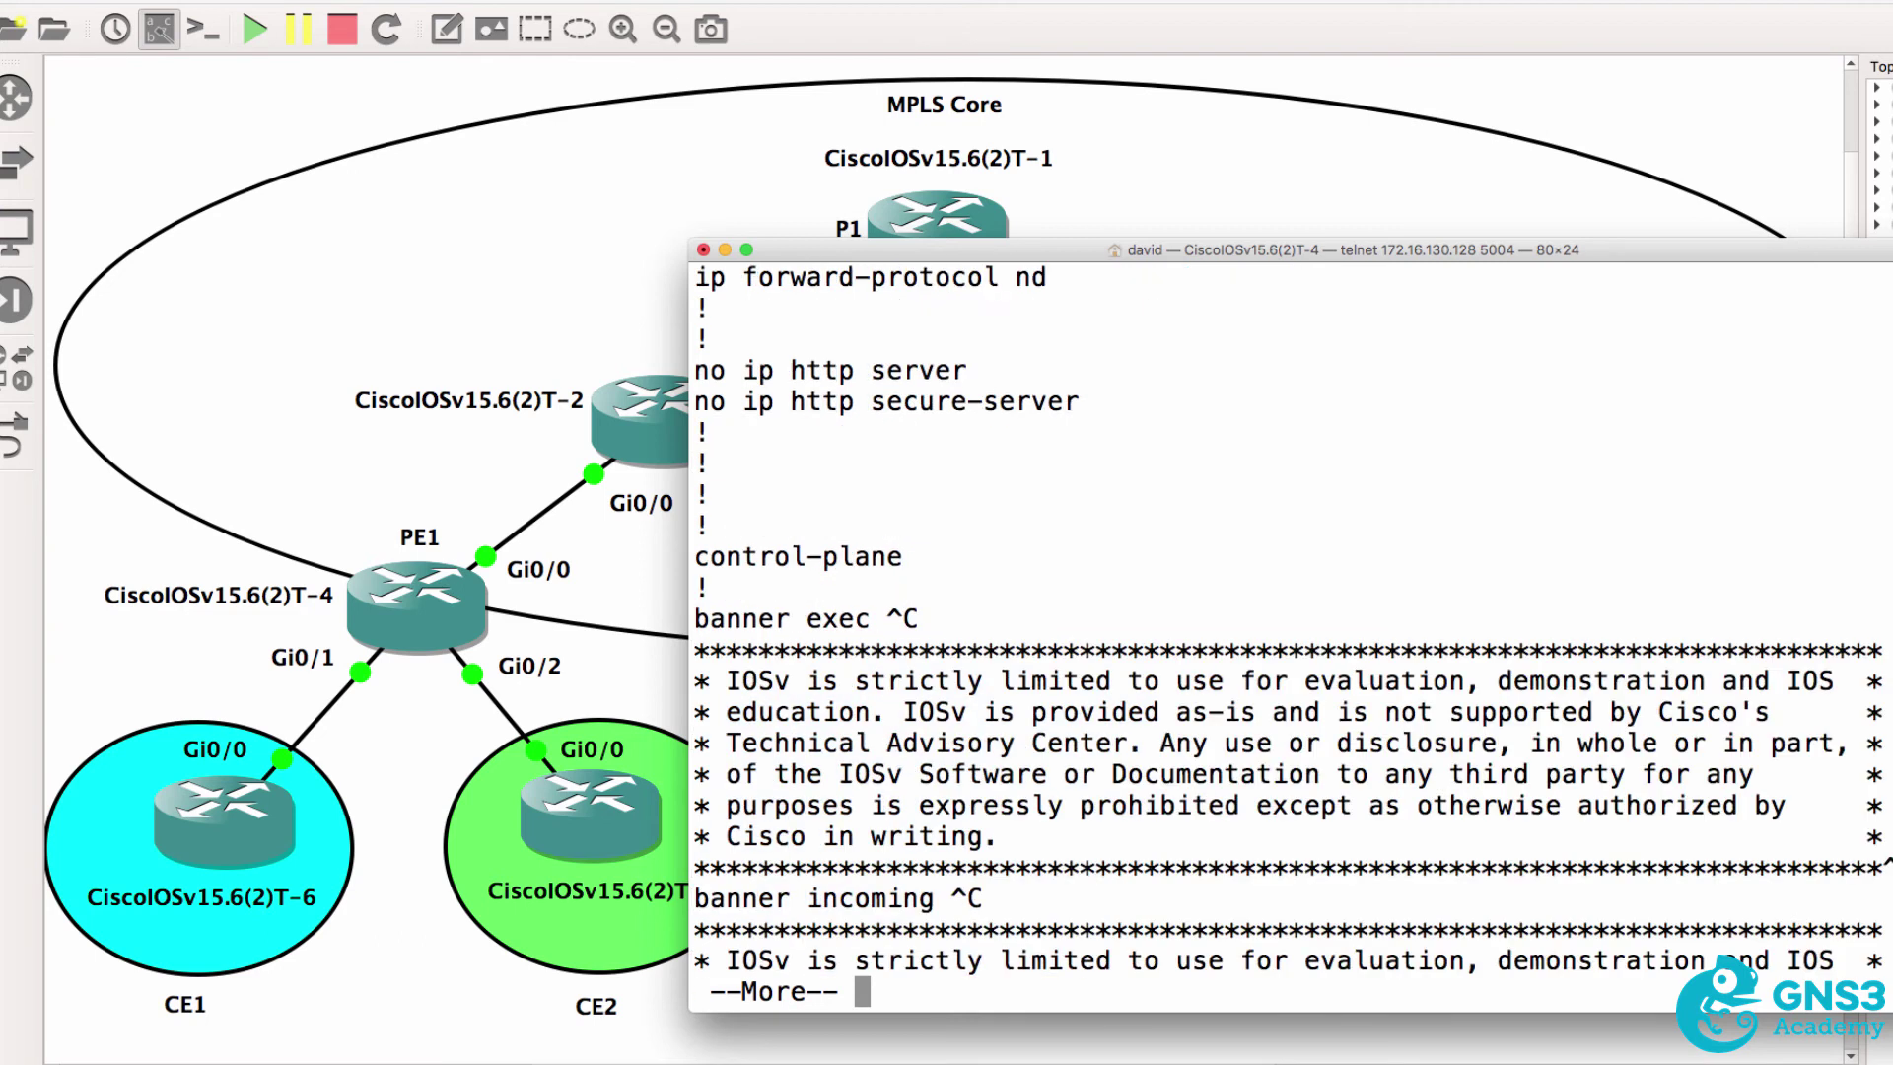
key("space")
key("space")
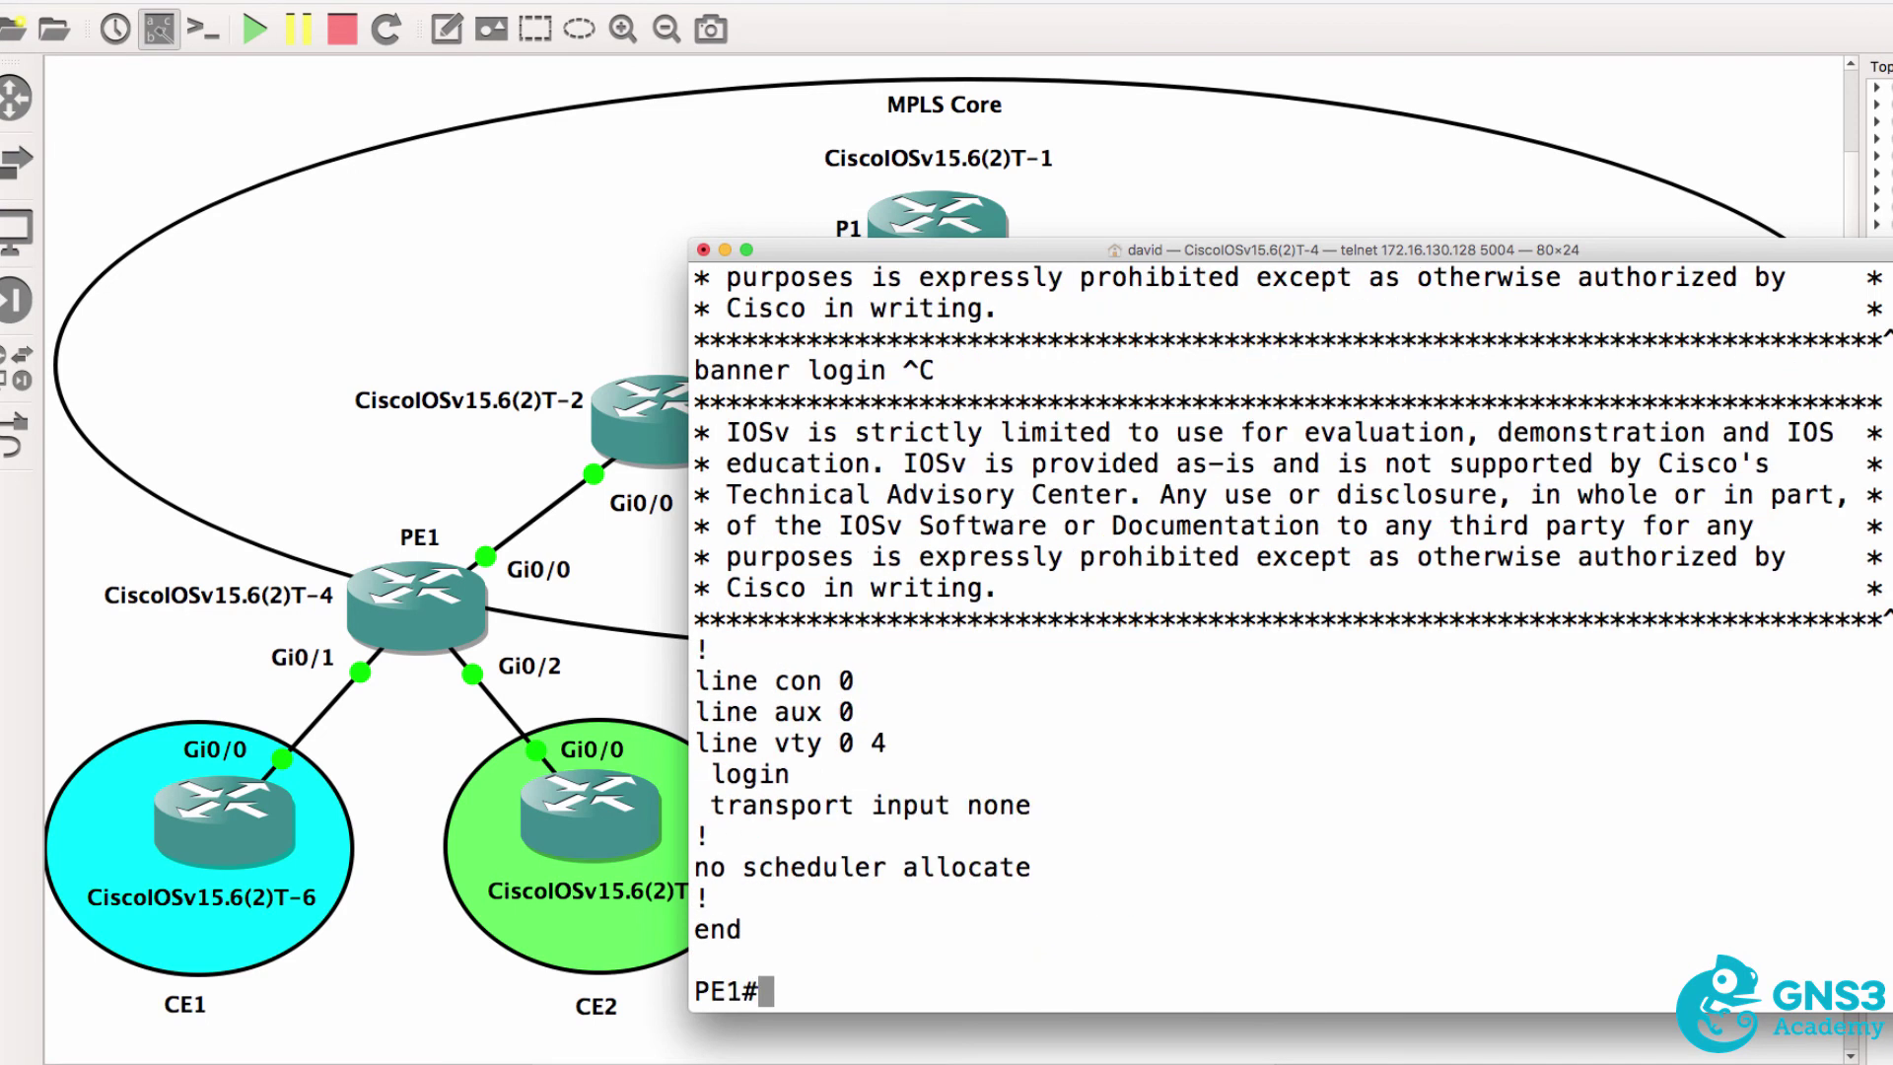
Display PE1's global CEF table with sh ip cef.
type("sh ipc")
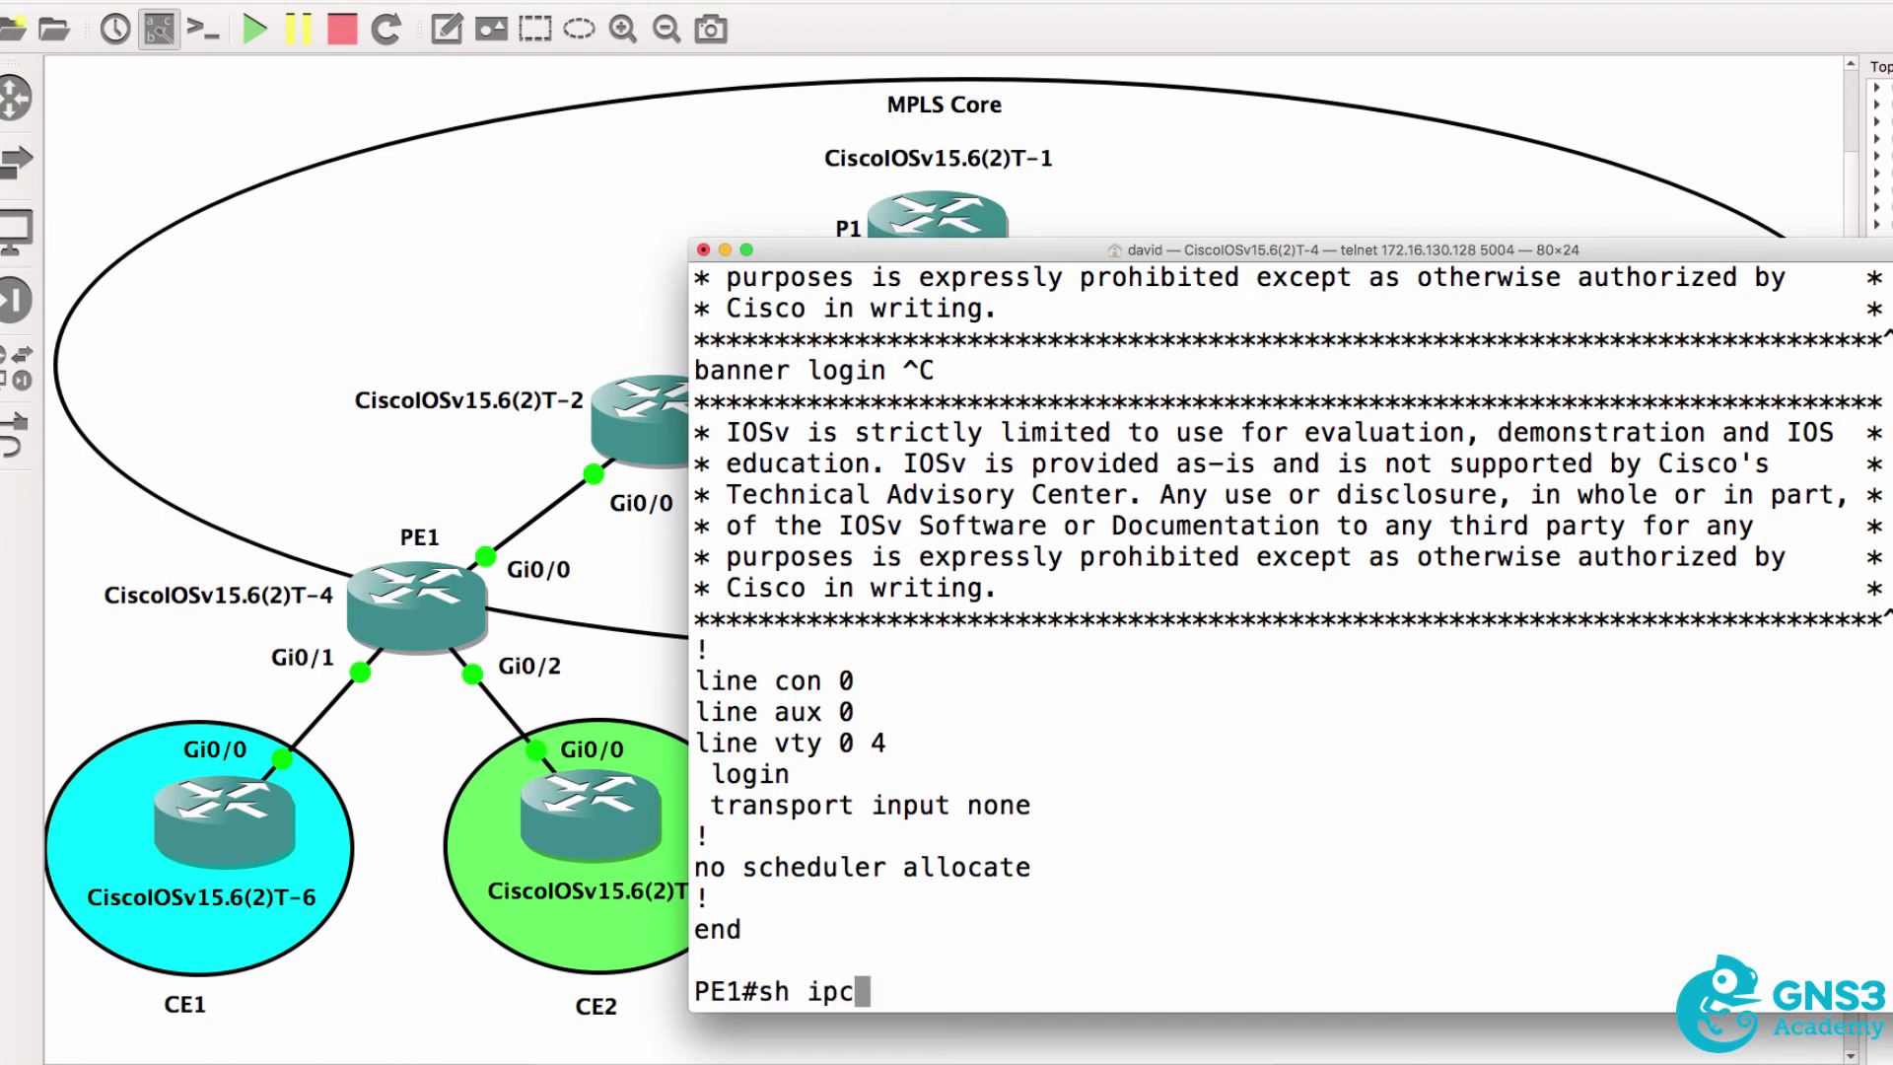
key("BackSpace")
type("cef")
key("Return")
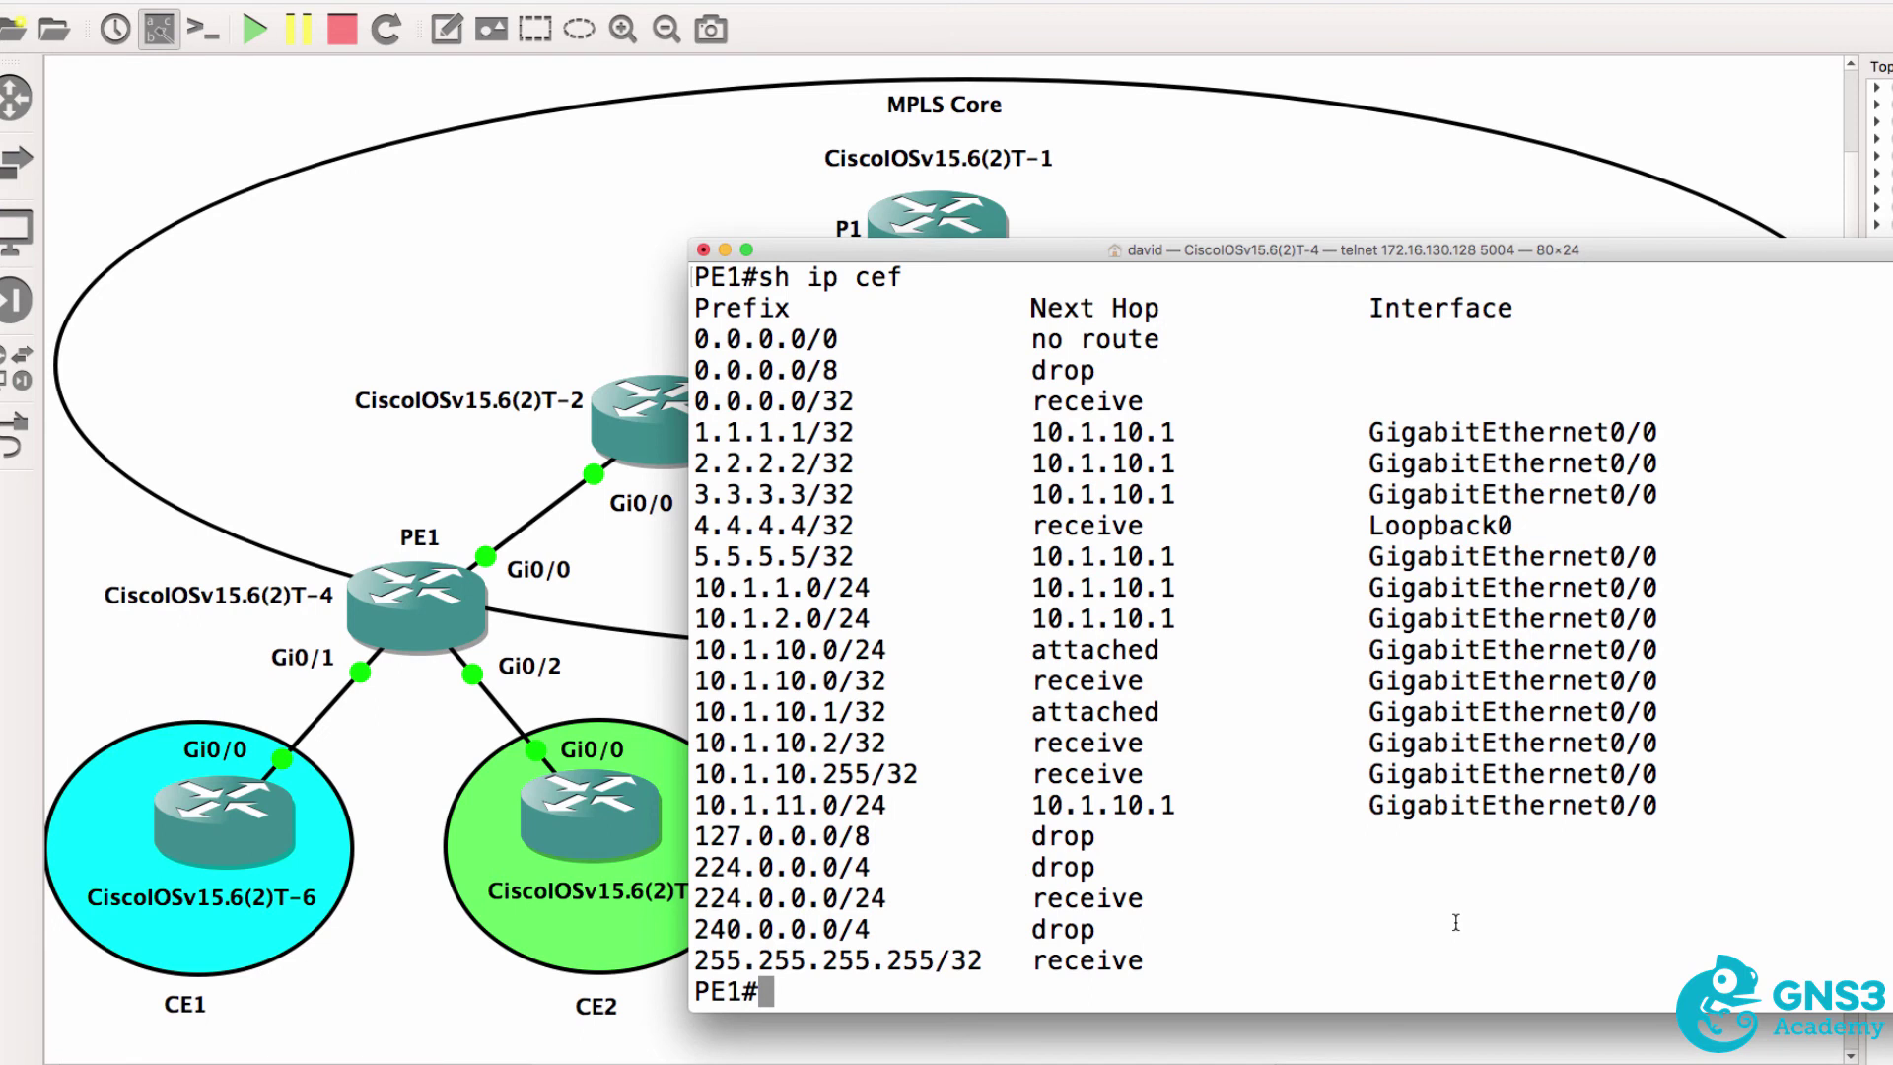
Display the CEF table for vrf blue.
key("Up")
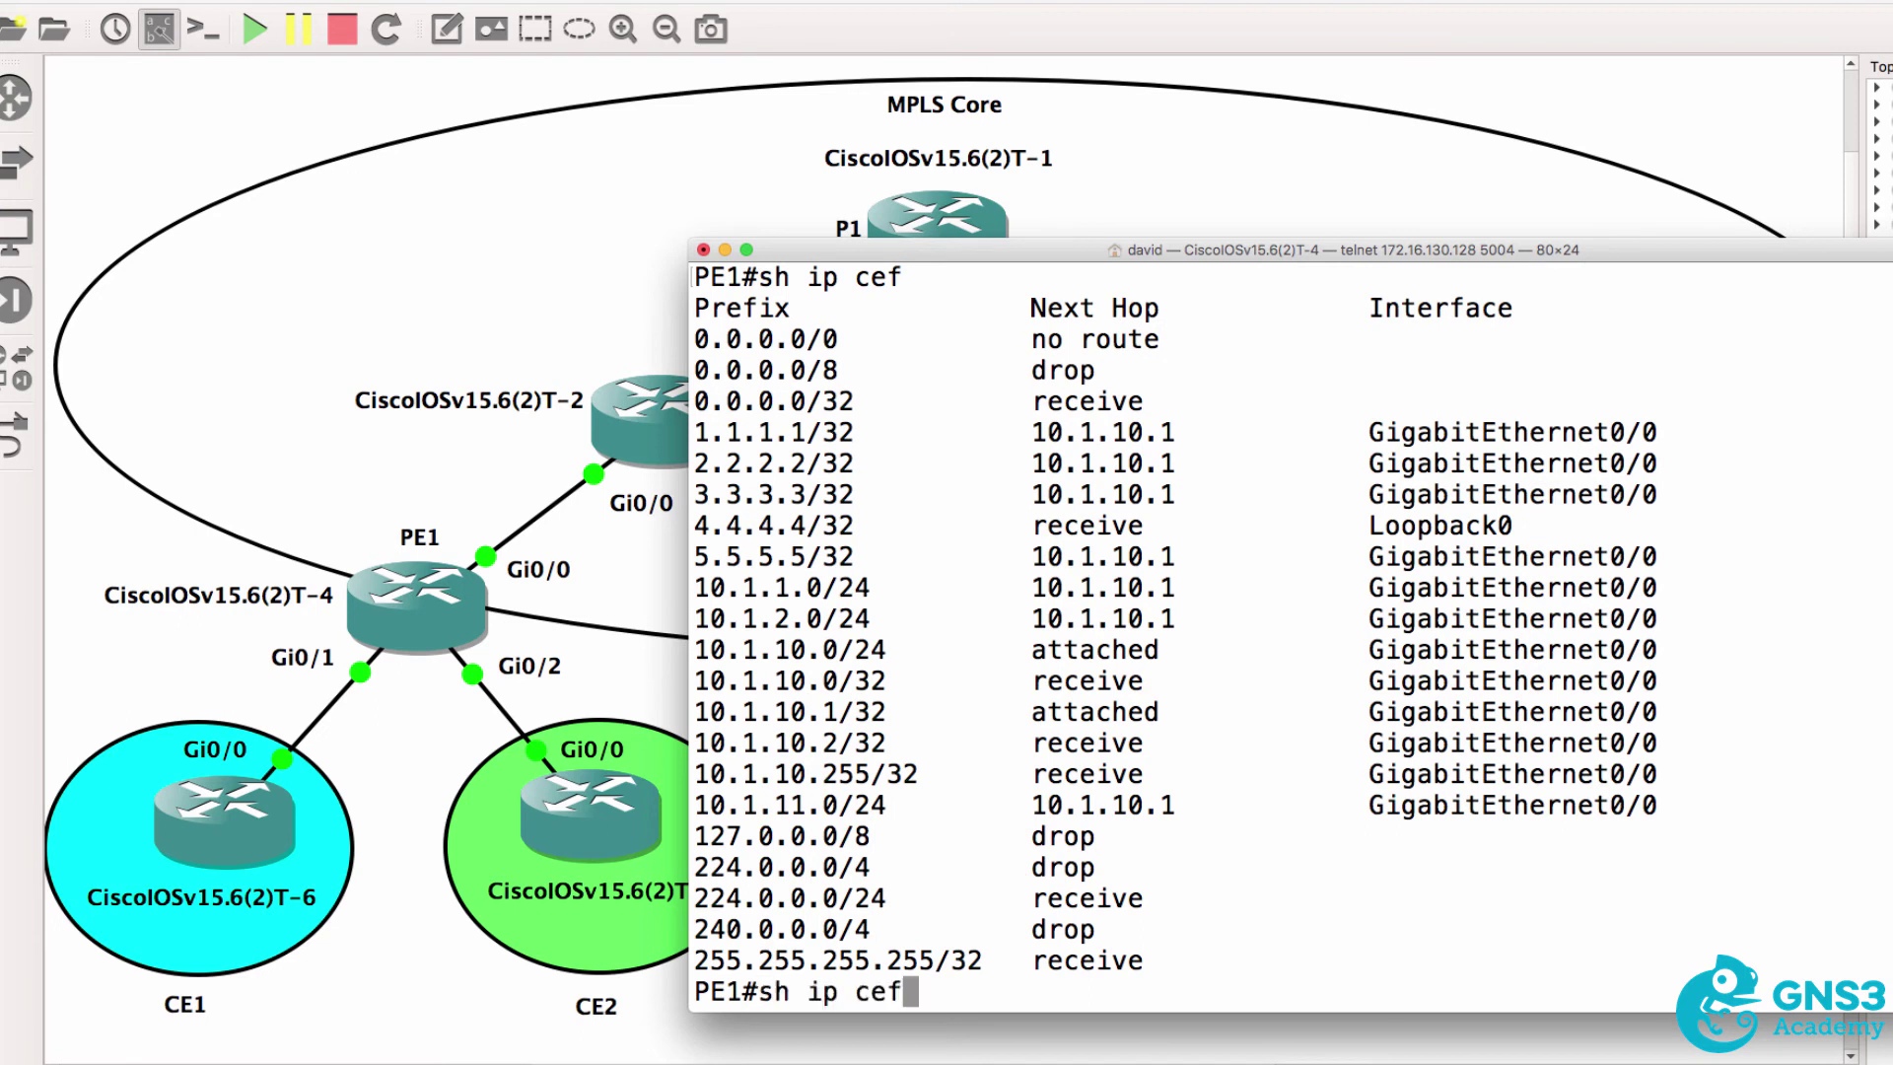
type("v")
type("rf ")
type("?b")
type("lue")
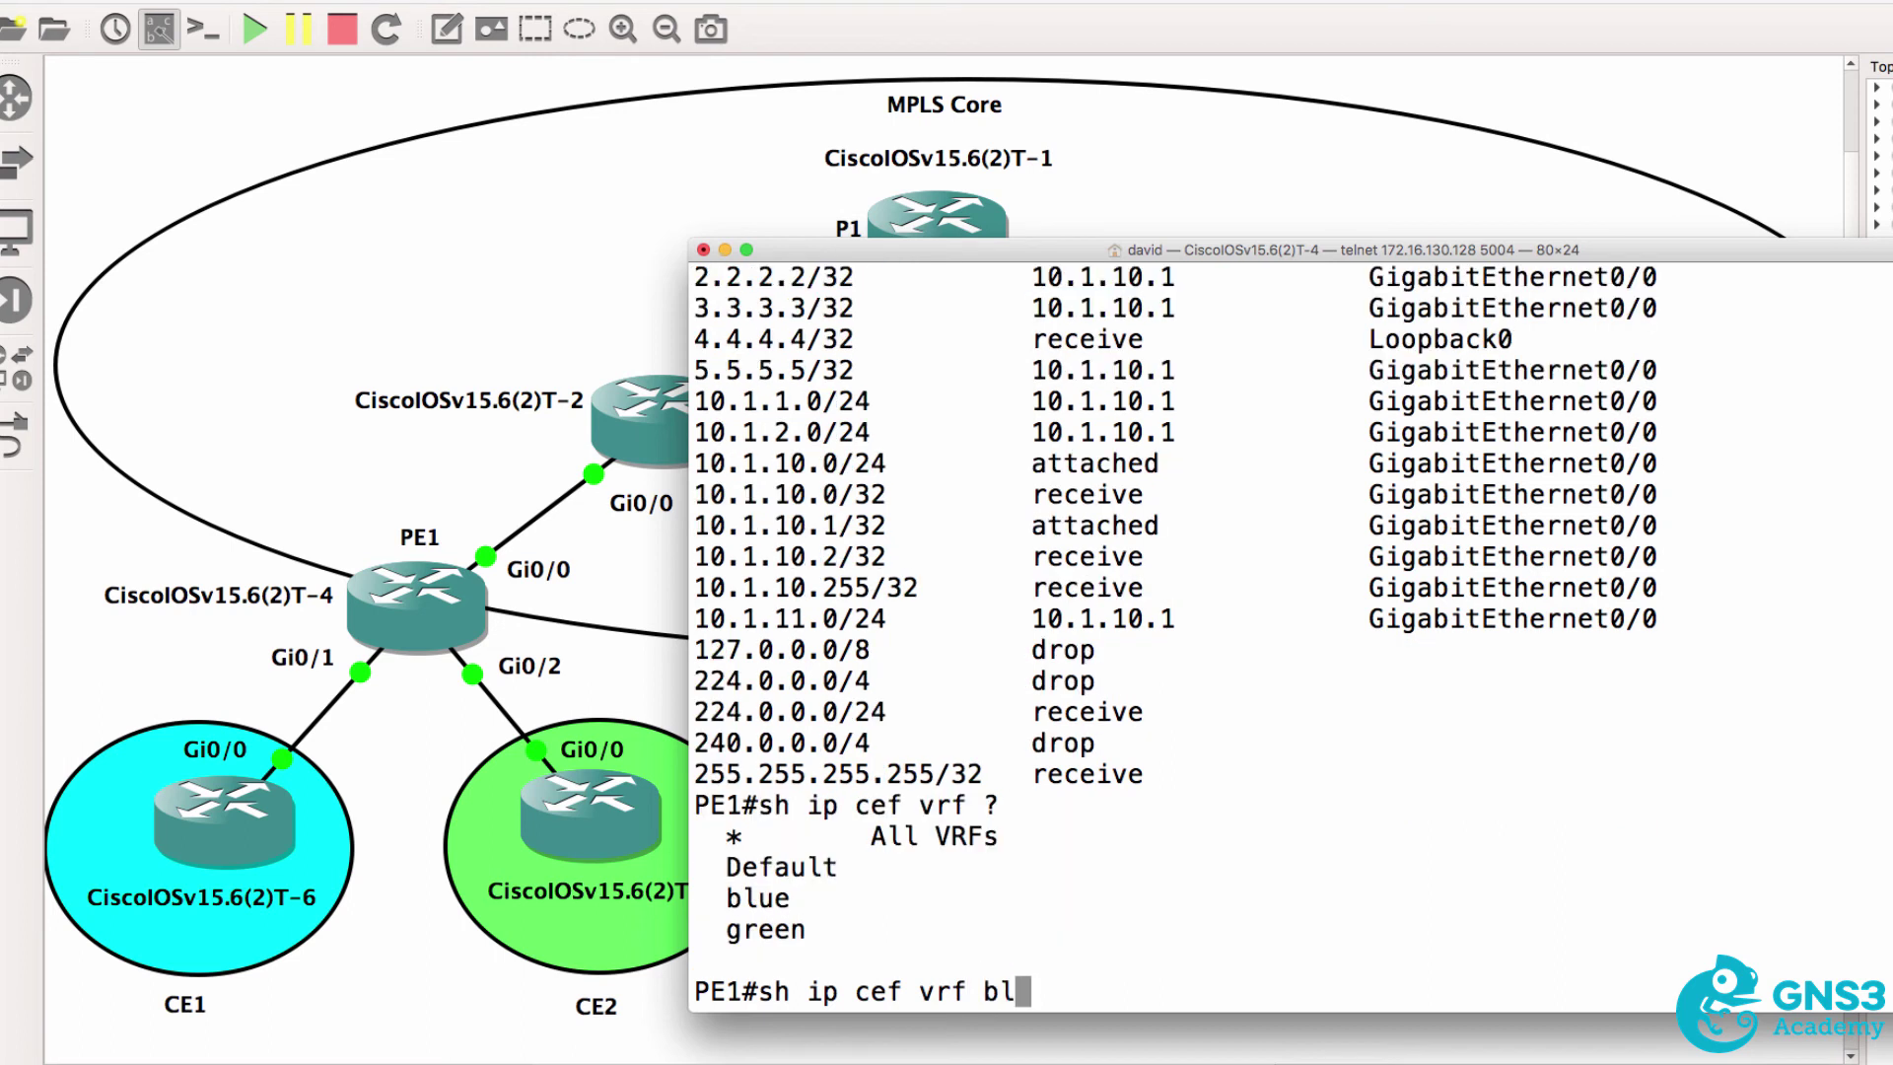
key("Return")
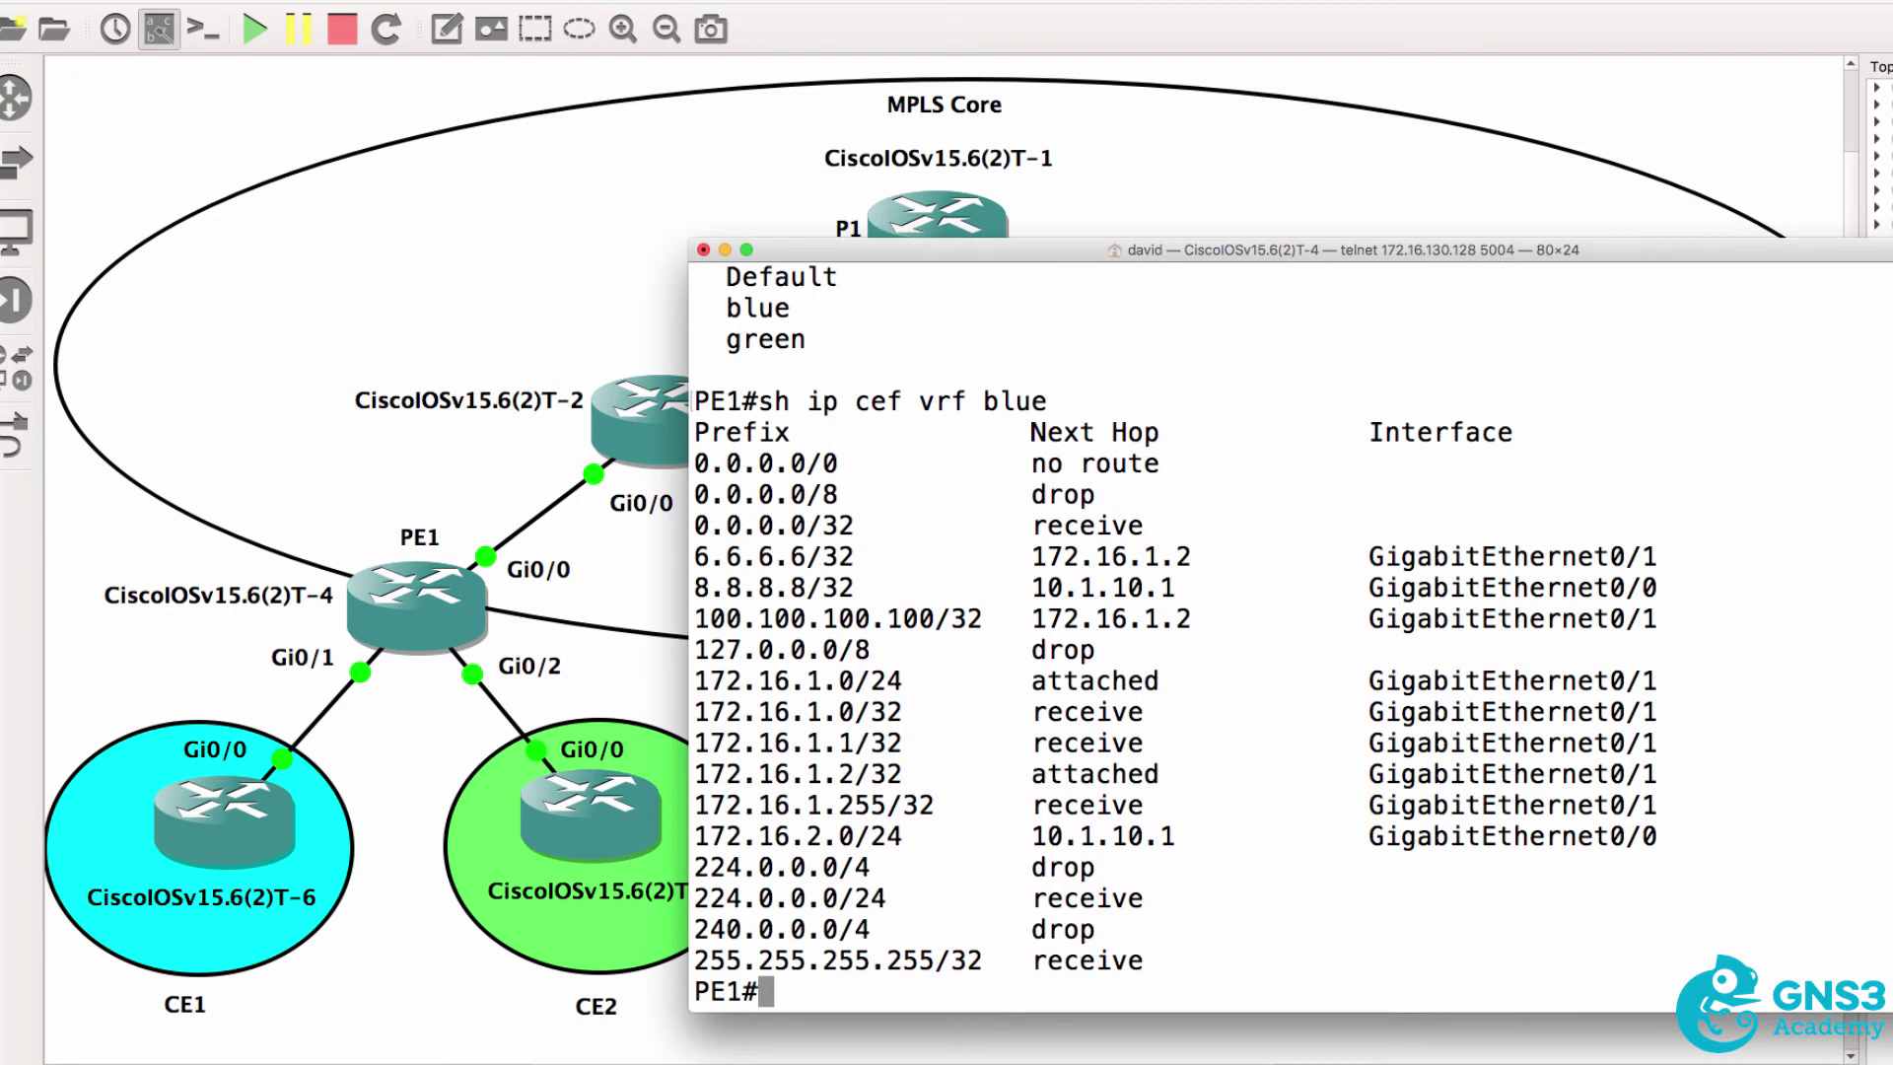
Look up 8.8.8.8 in vrf blue CEF and mark the 10.1.10.1 nexthop with labels 18 and 17.
key("Up")
type("?")
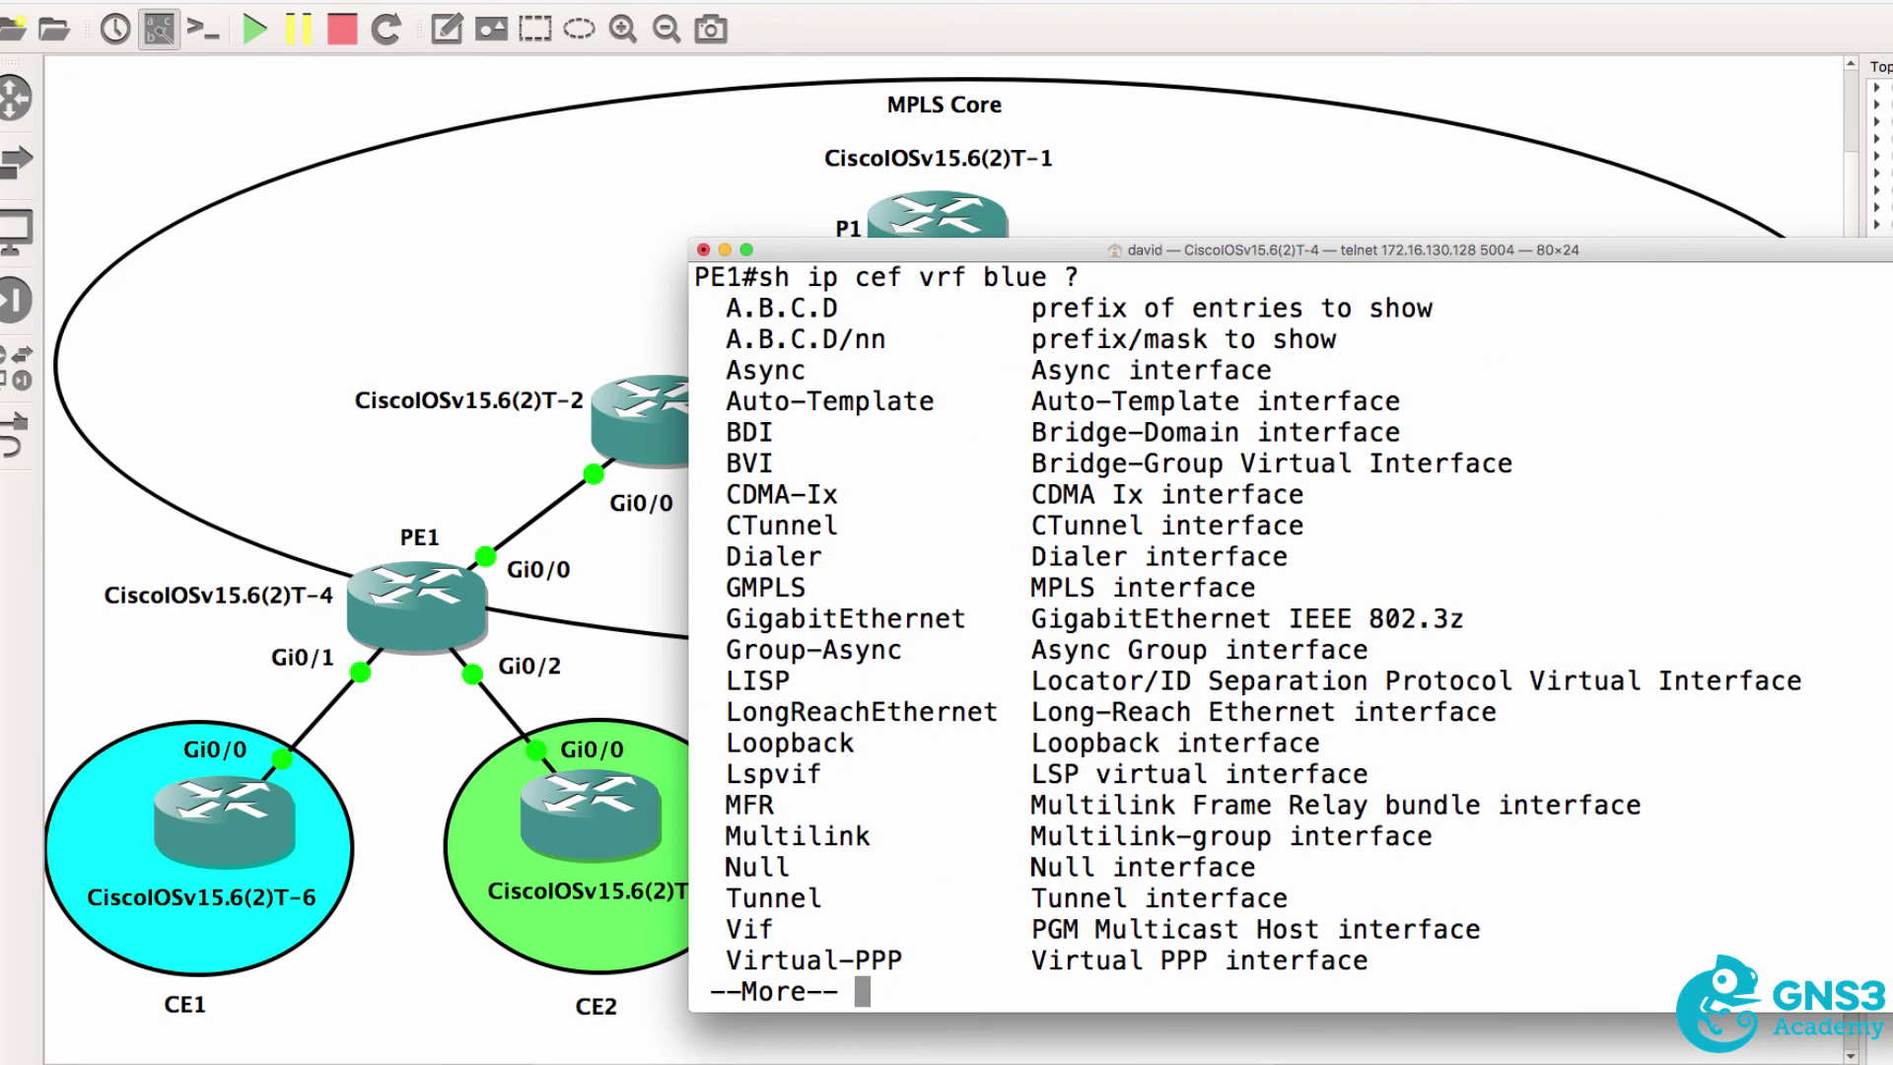
key("space")
type("8.8.8.8")
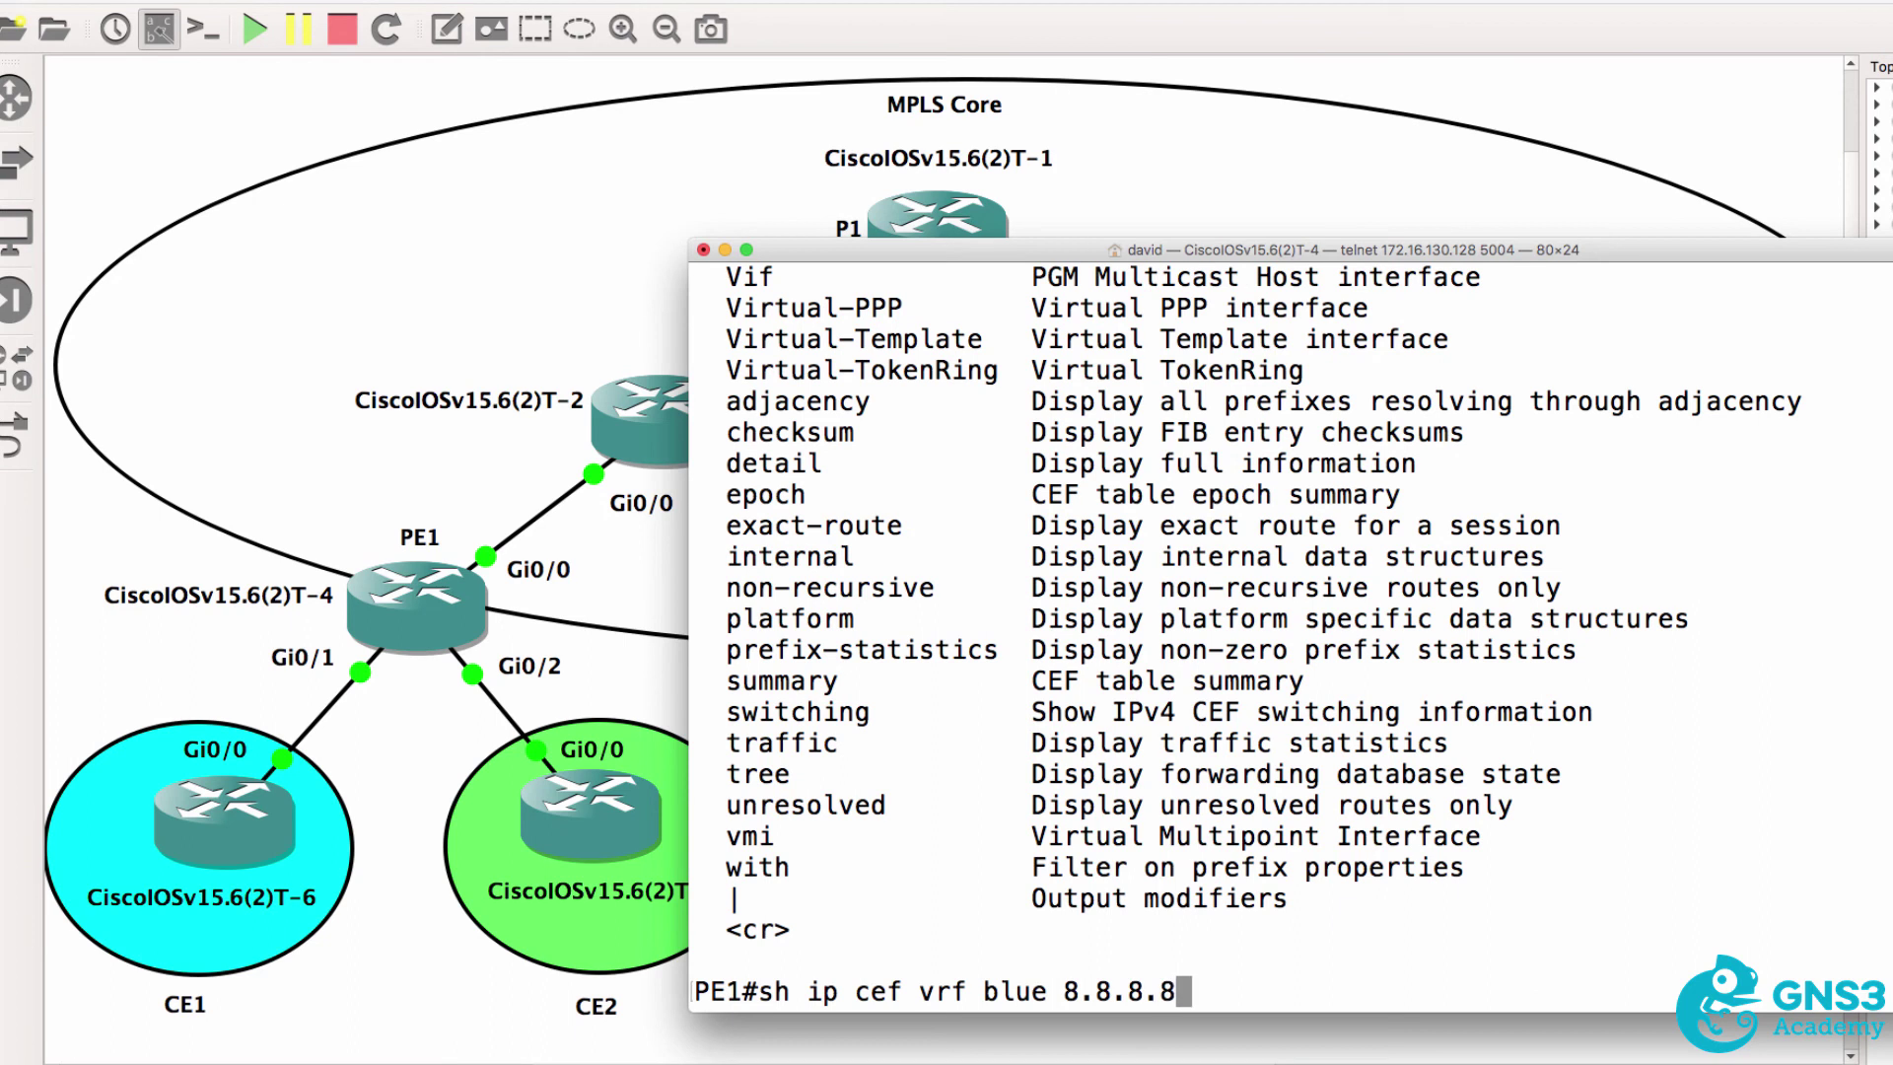
key("Return")
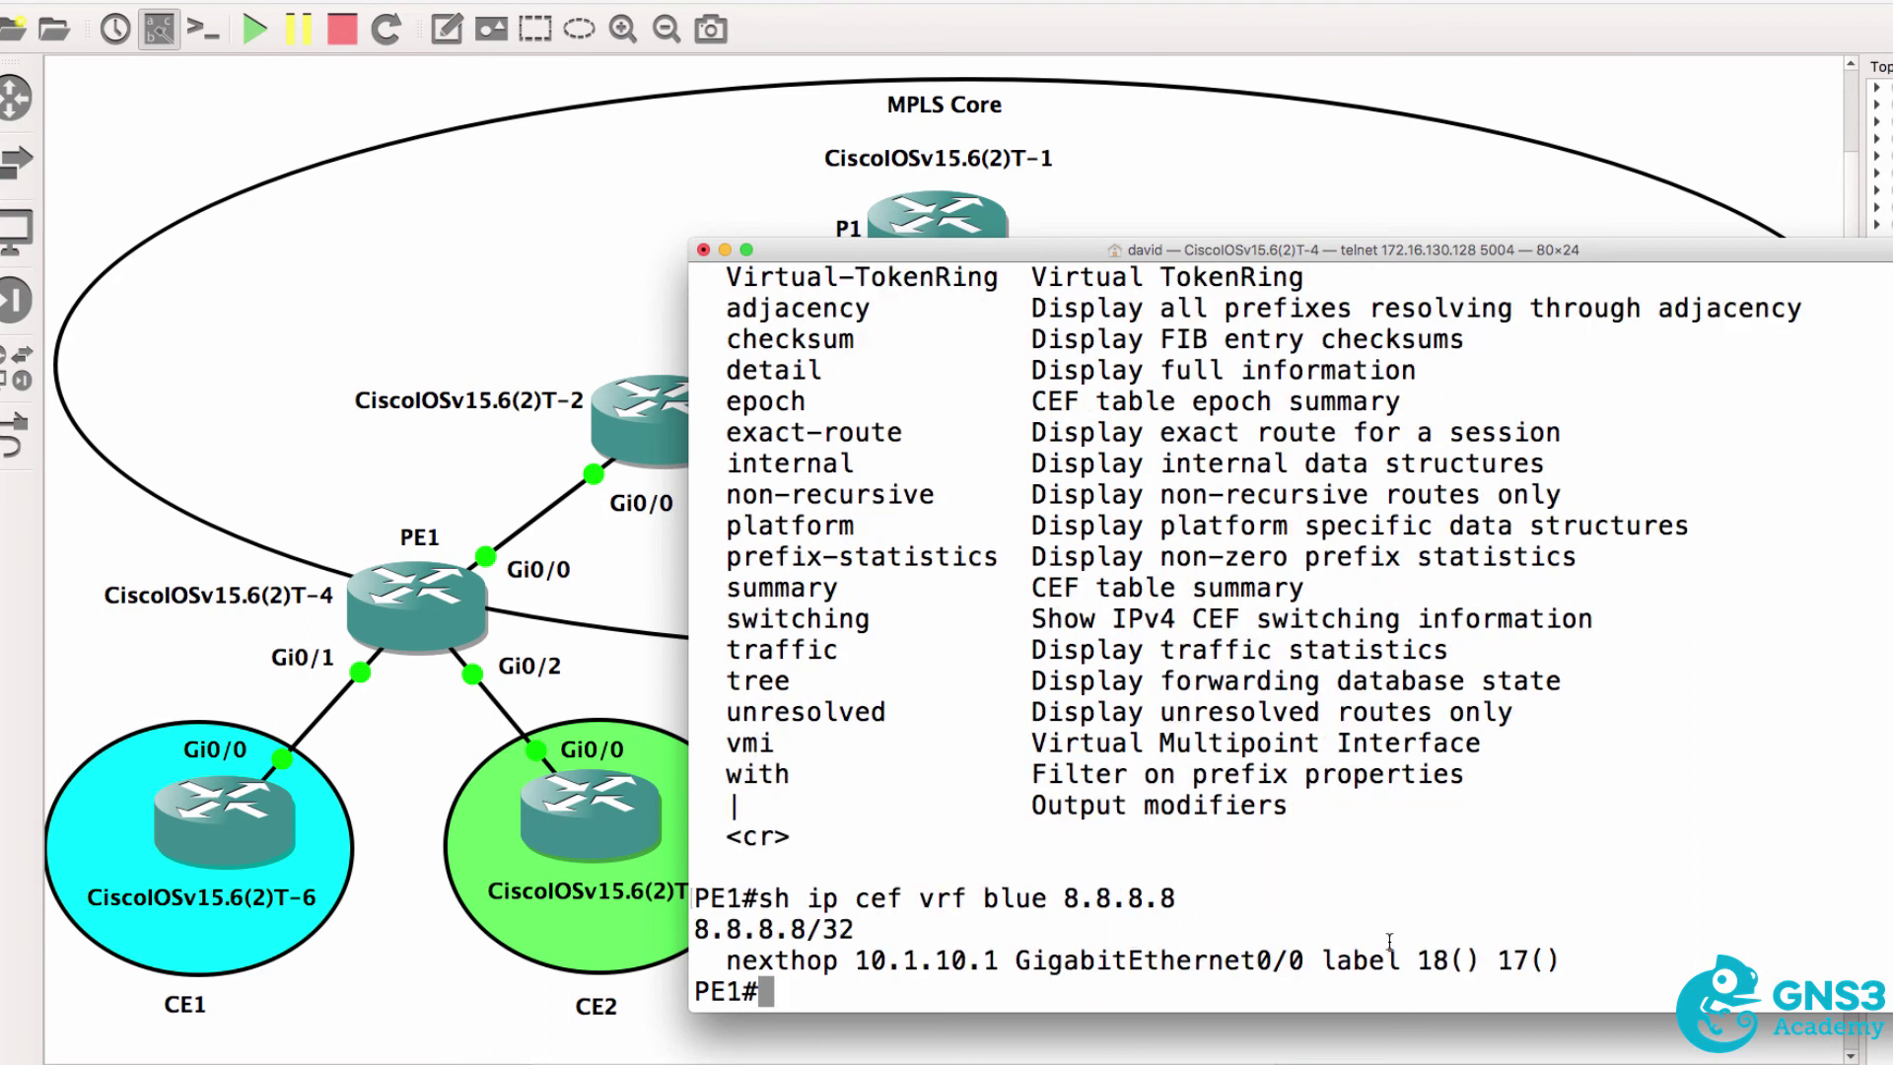
left_click_drag(1359, 938, 1601, 1019)
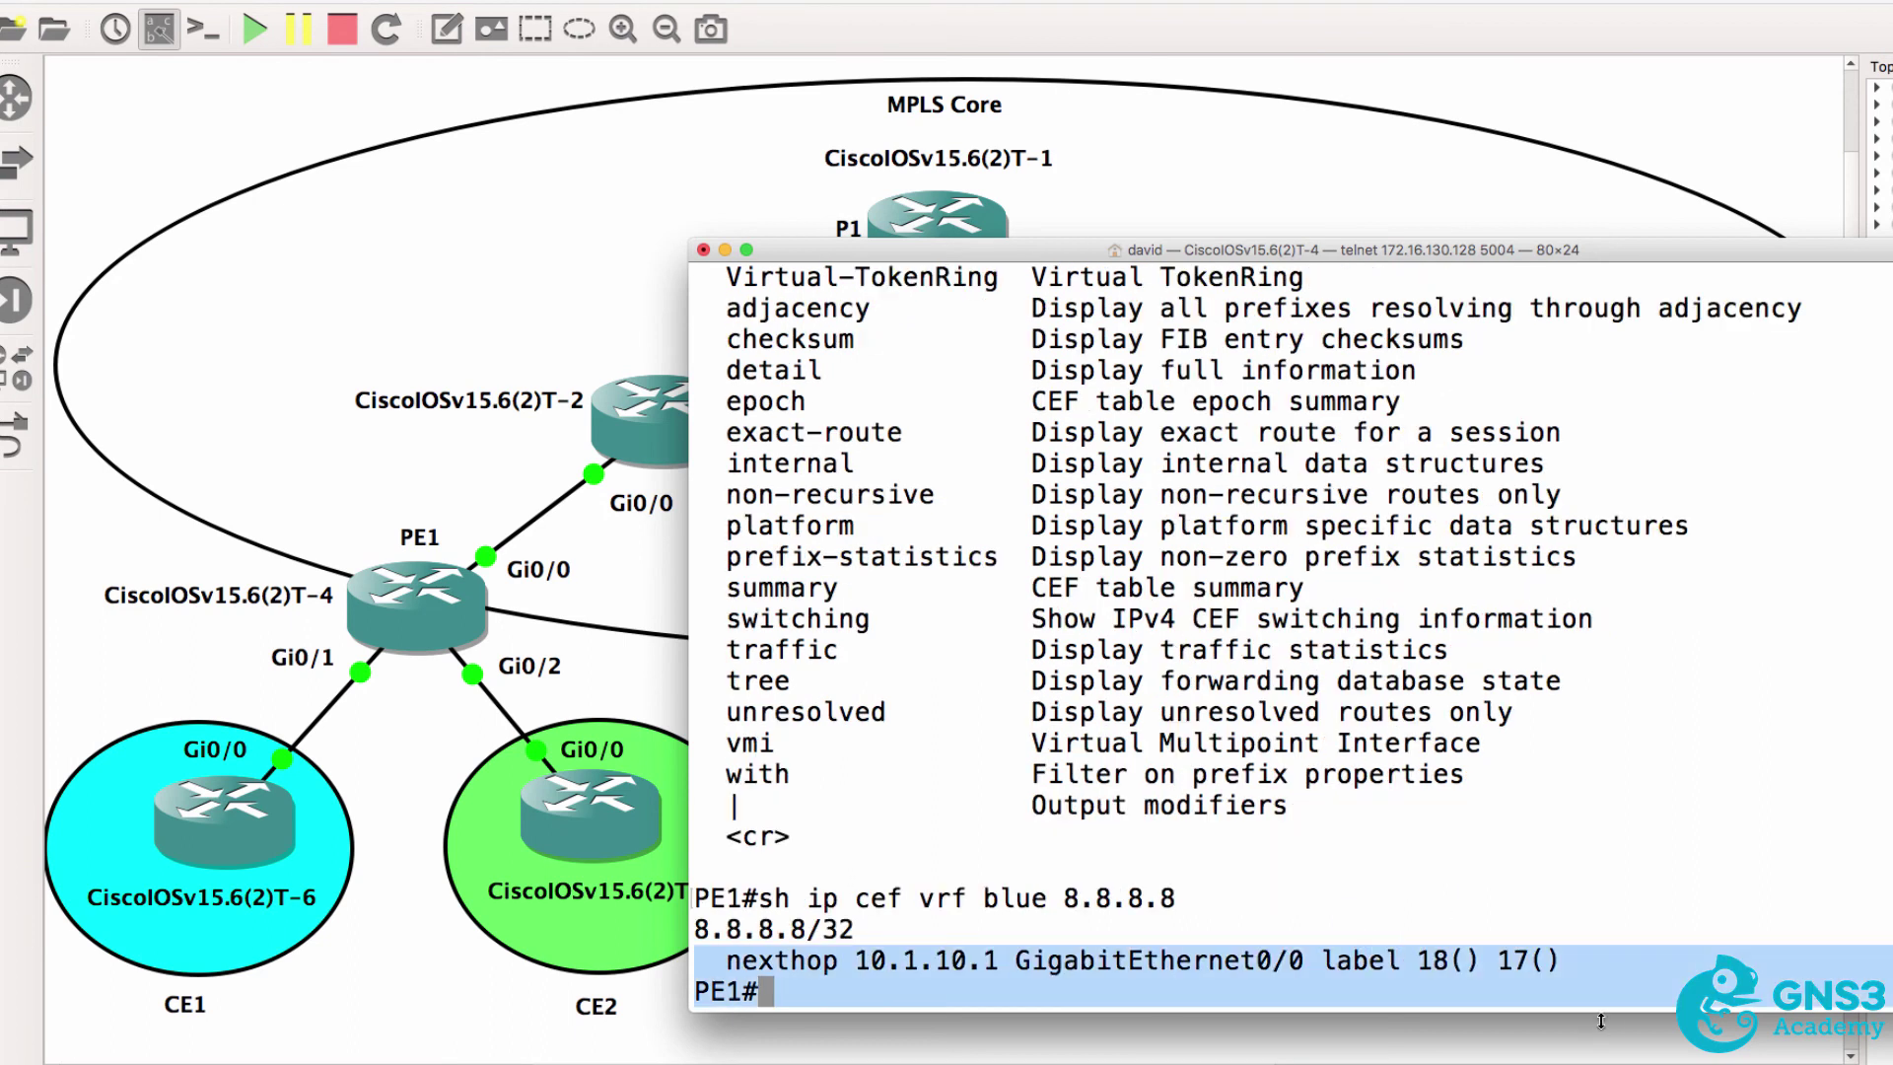
Run show mpls forwarding-table and mark outgoing label 18 for 5.5.5.5/32.
left_click(1582, 989)
type("sho")
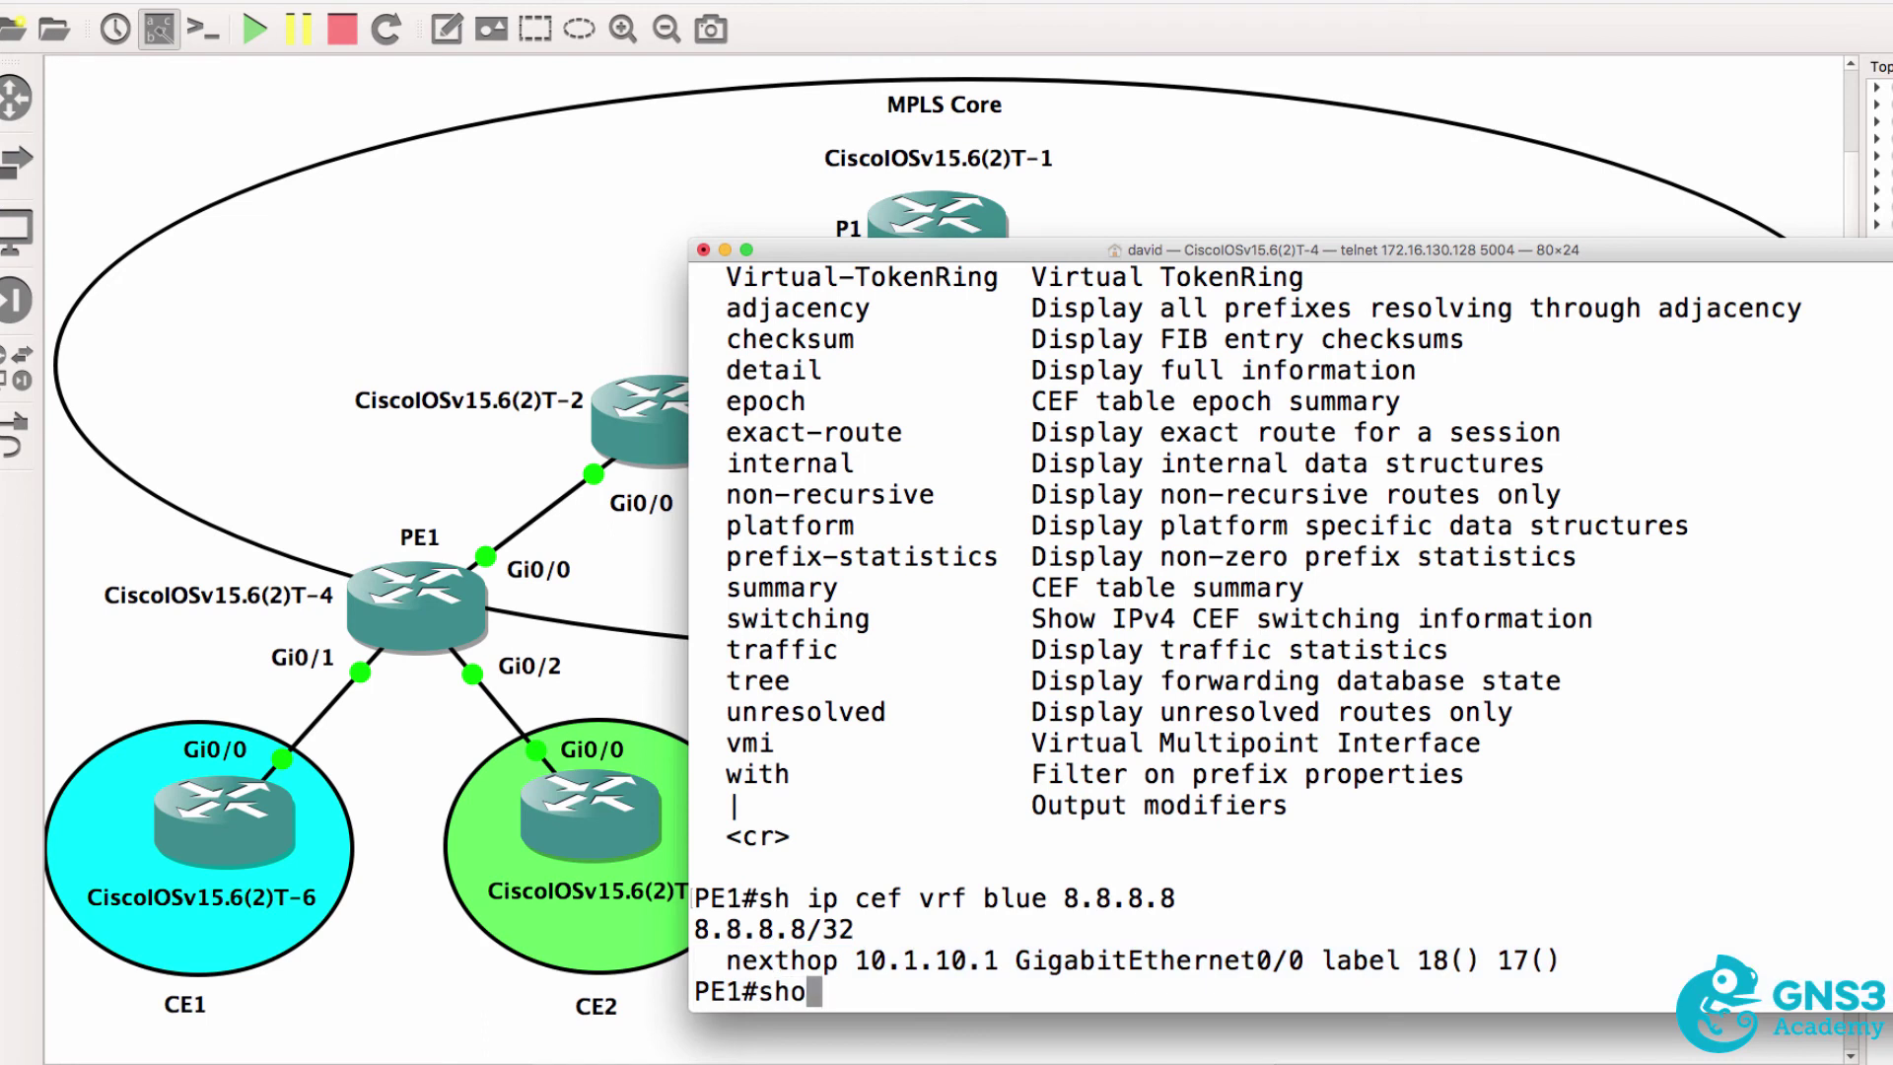
type("w mpls ")
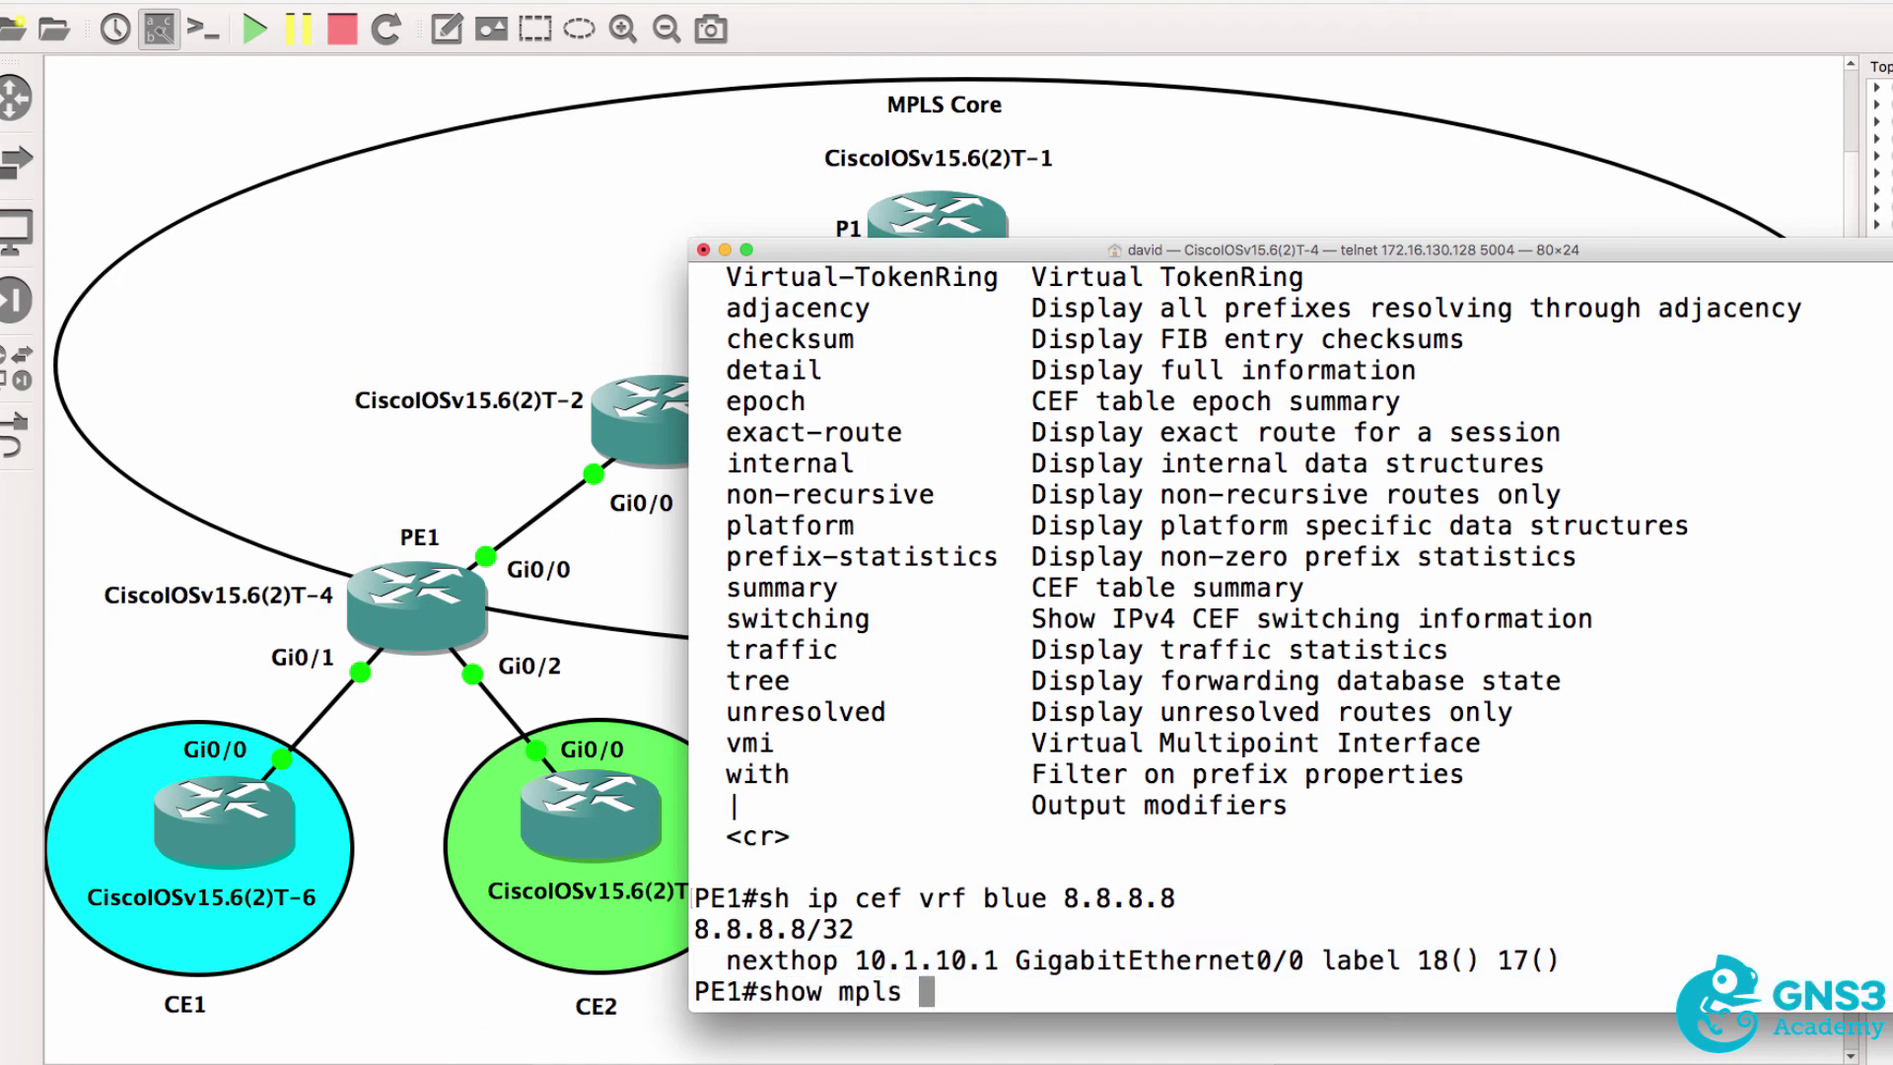
type("for")
key("Tab")
key("Return")
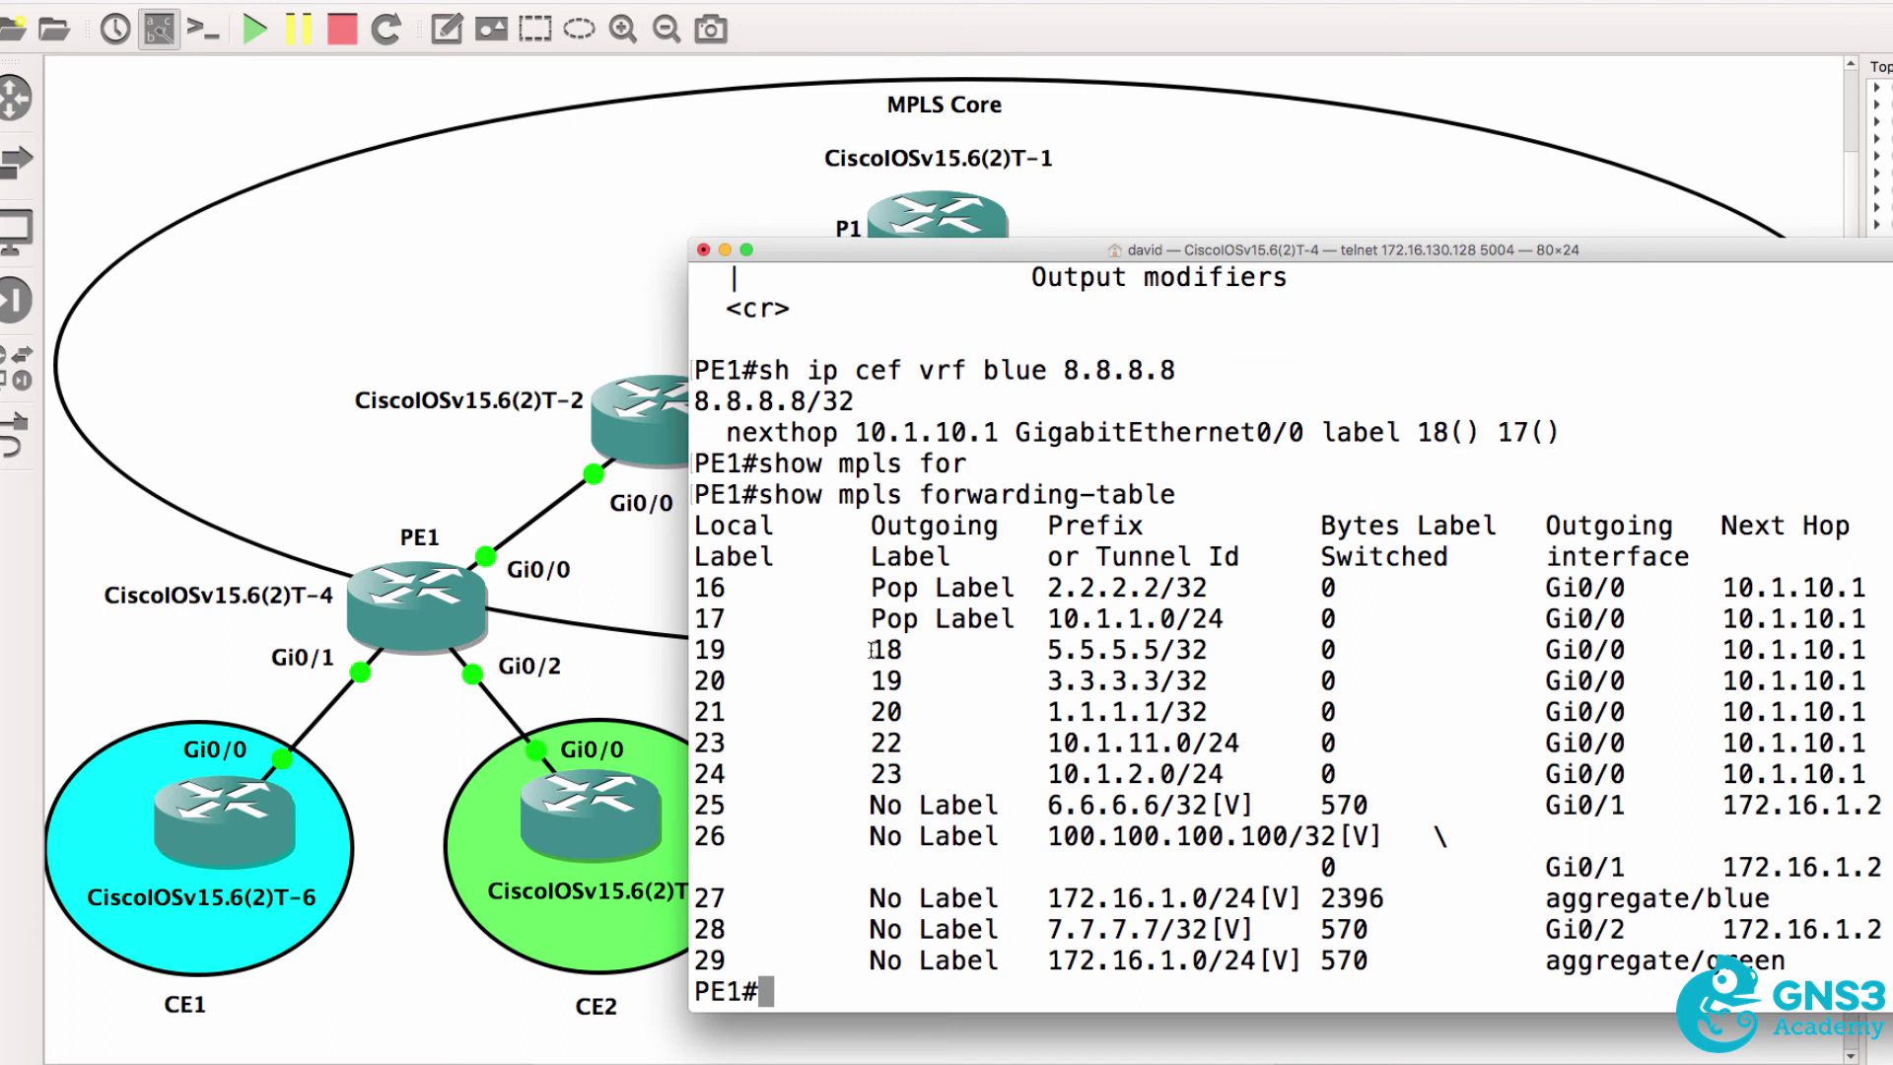
left_click_drag(1271, 644, 1273, 643)
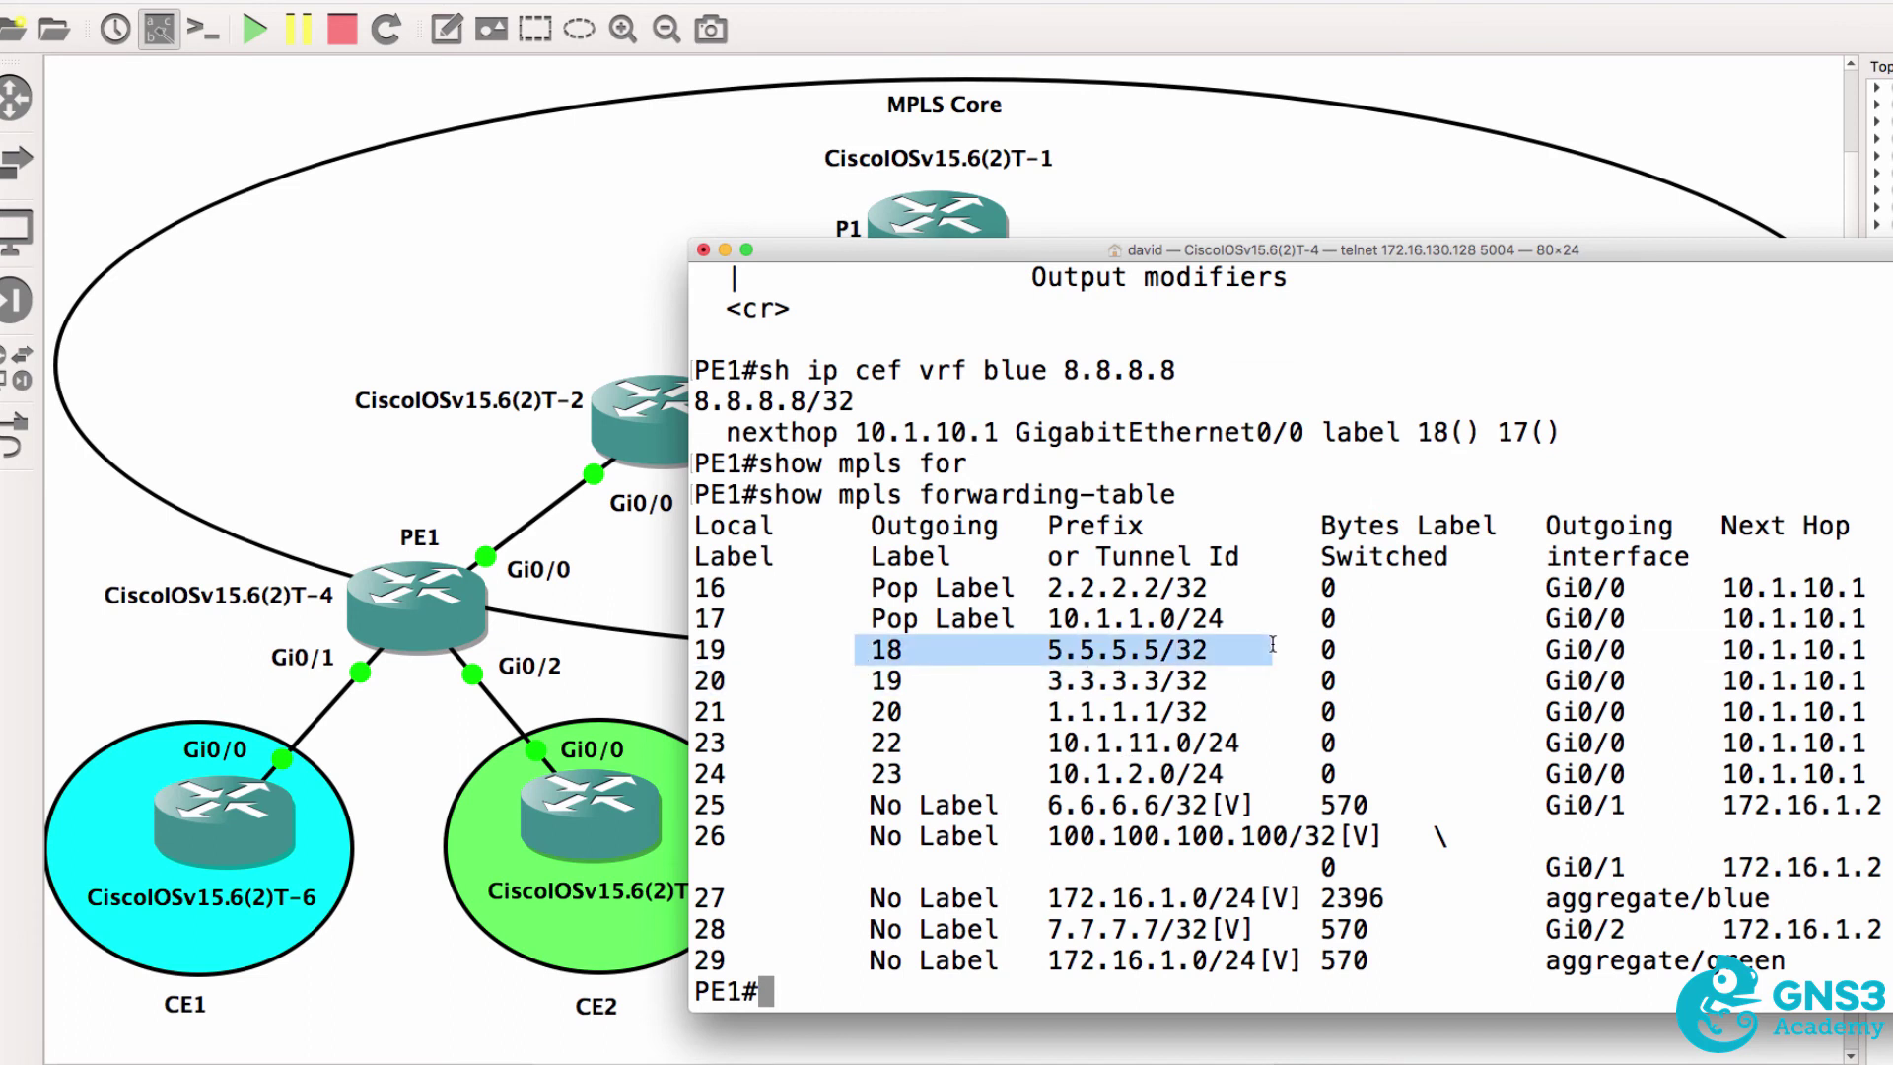
left_click_drag(864, 648, 1159, 648)
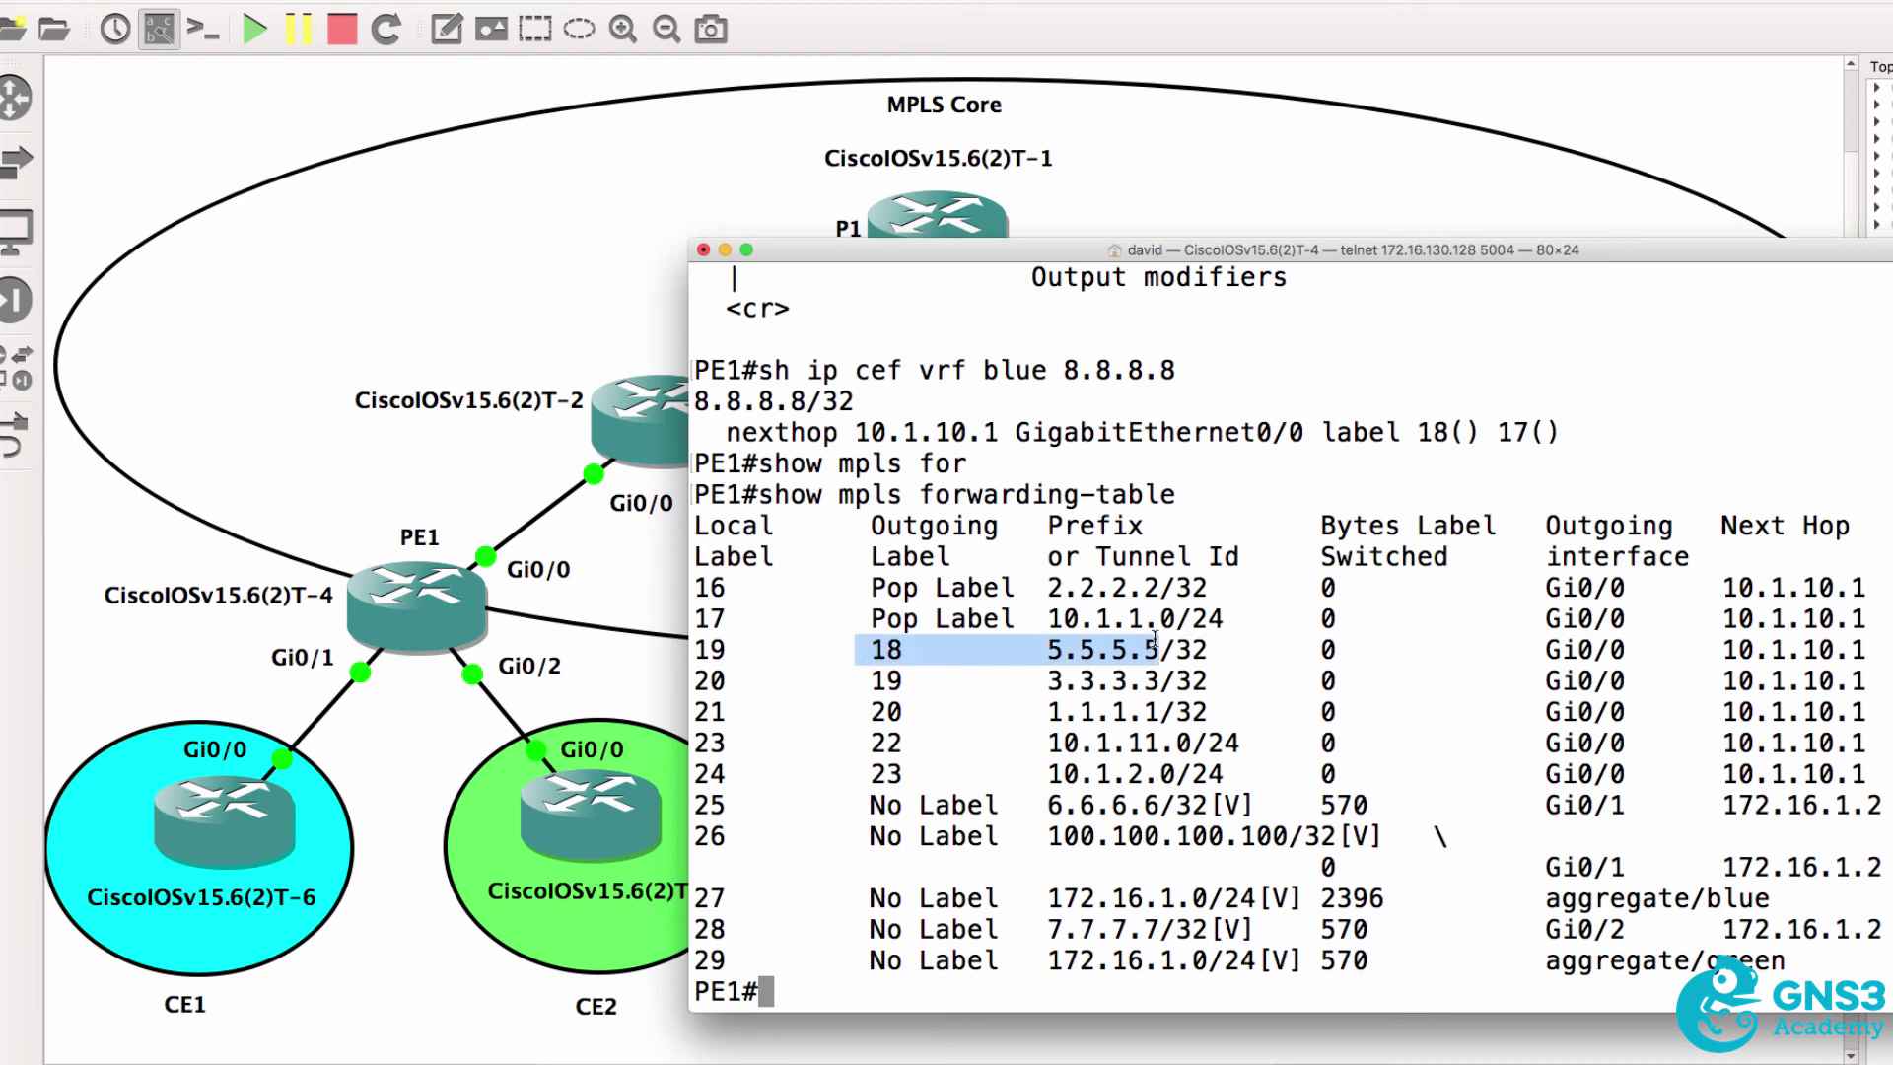
Rerun the vrf blue 8.8.8.8 CEF lookup, marking outer label 18 and inner VPN label 17.
key("Up")
key("Up")
key("Return")
left_click_drag(1491, 964, 1676, 964)
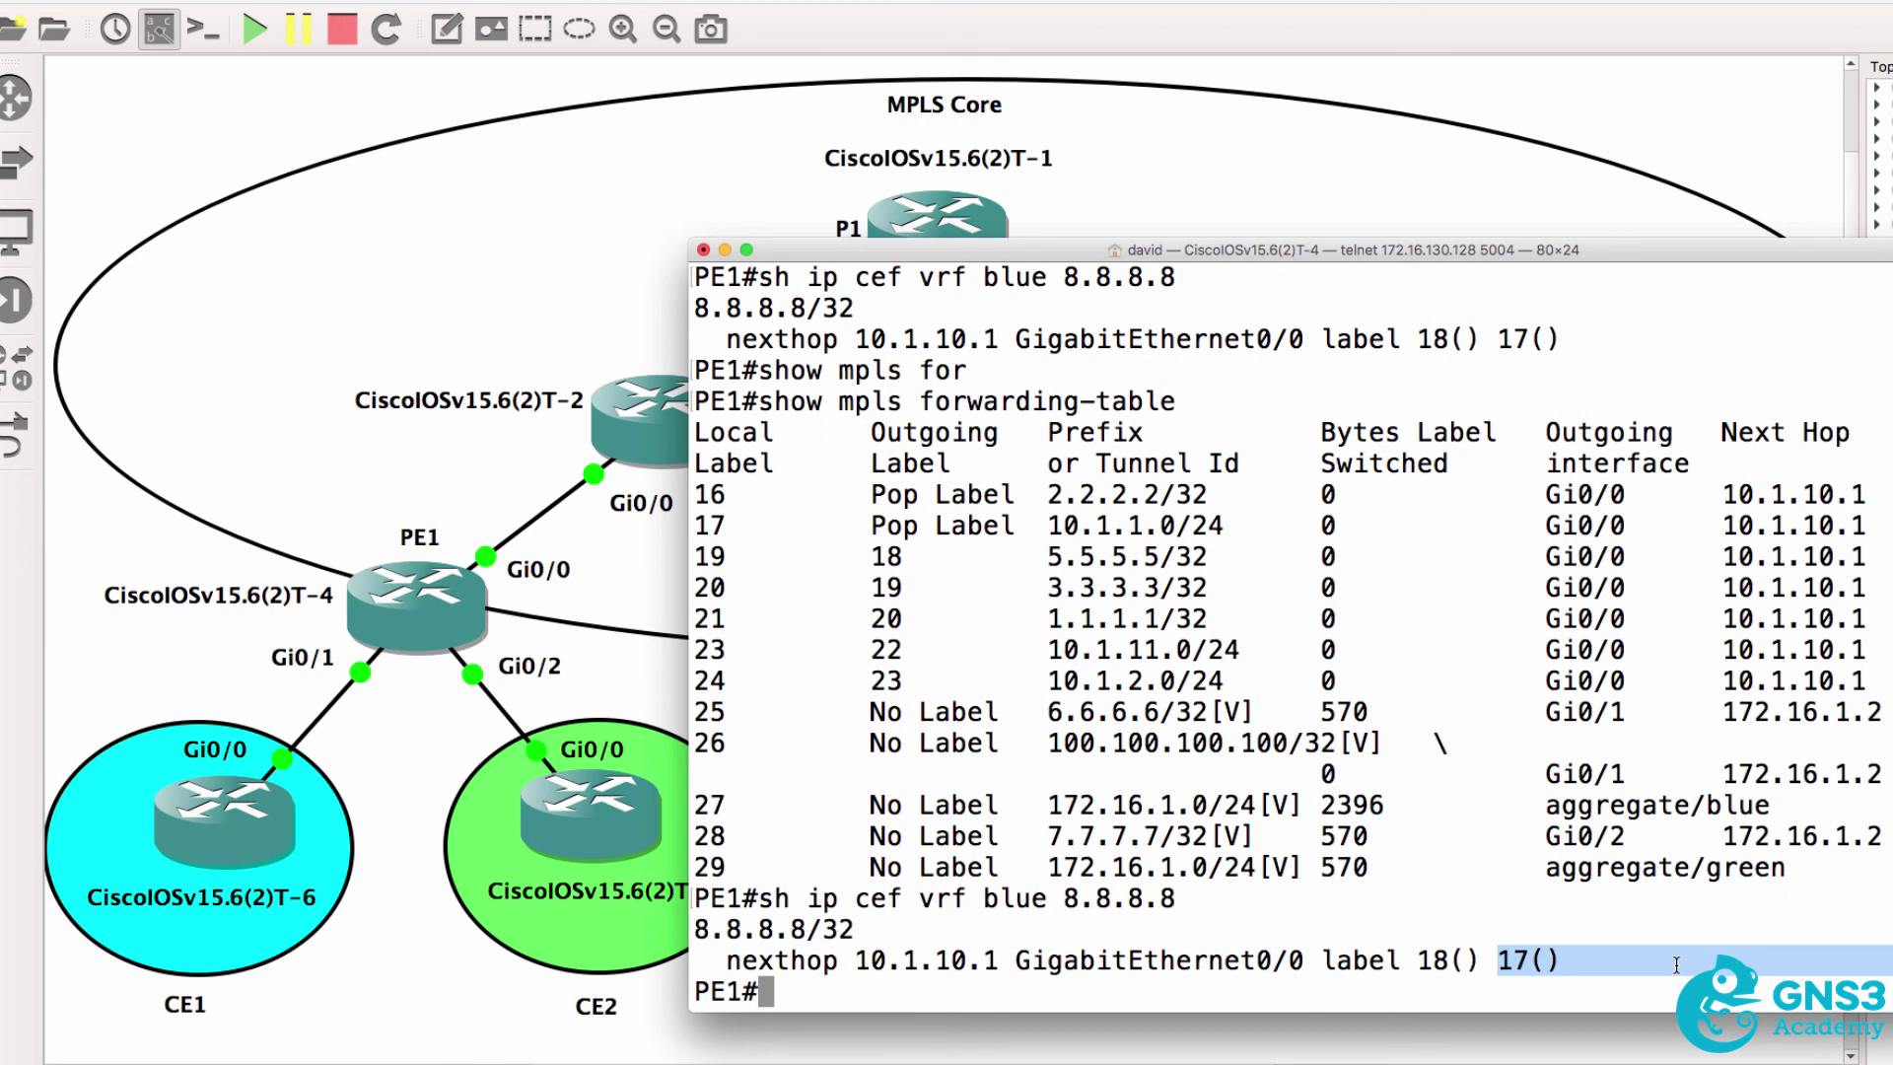
left_click_drag(1323, 960, 1486, 963)
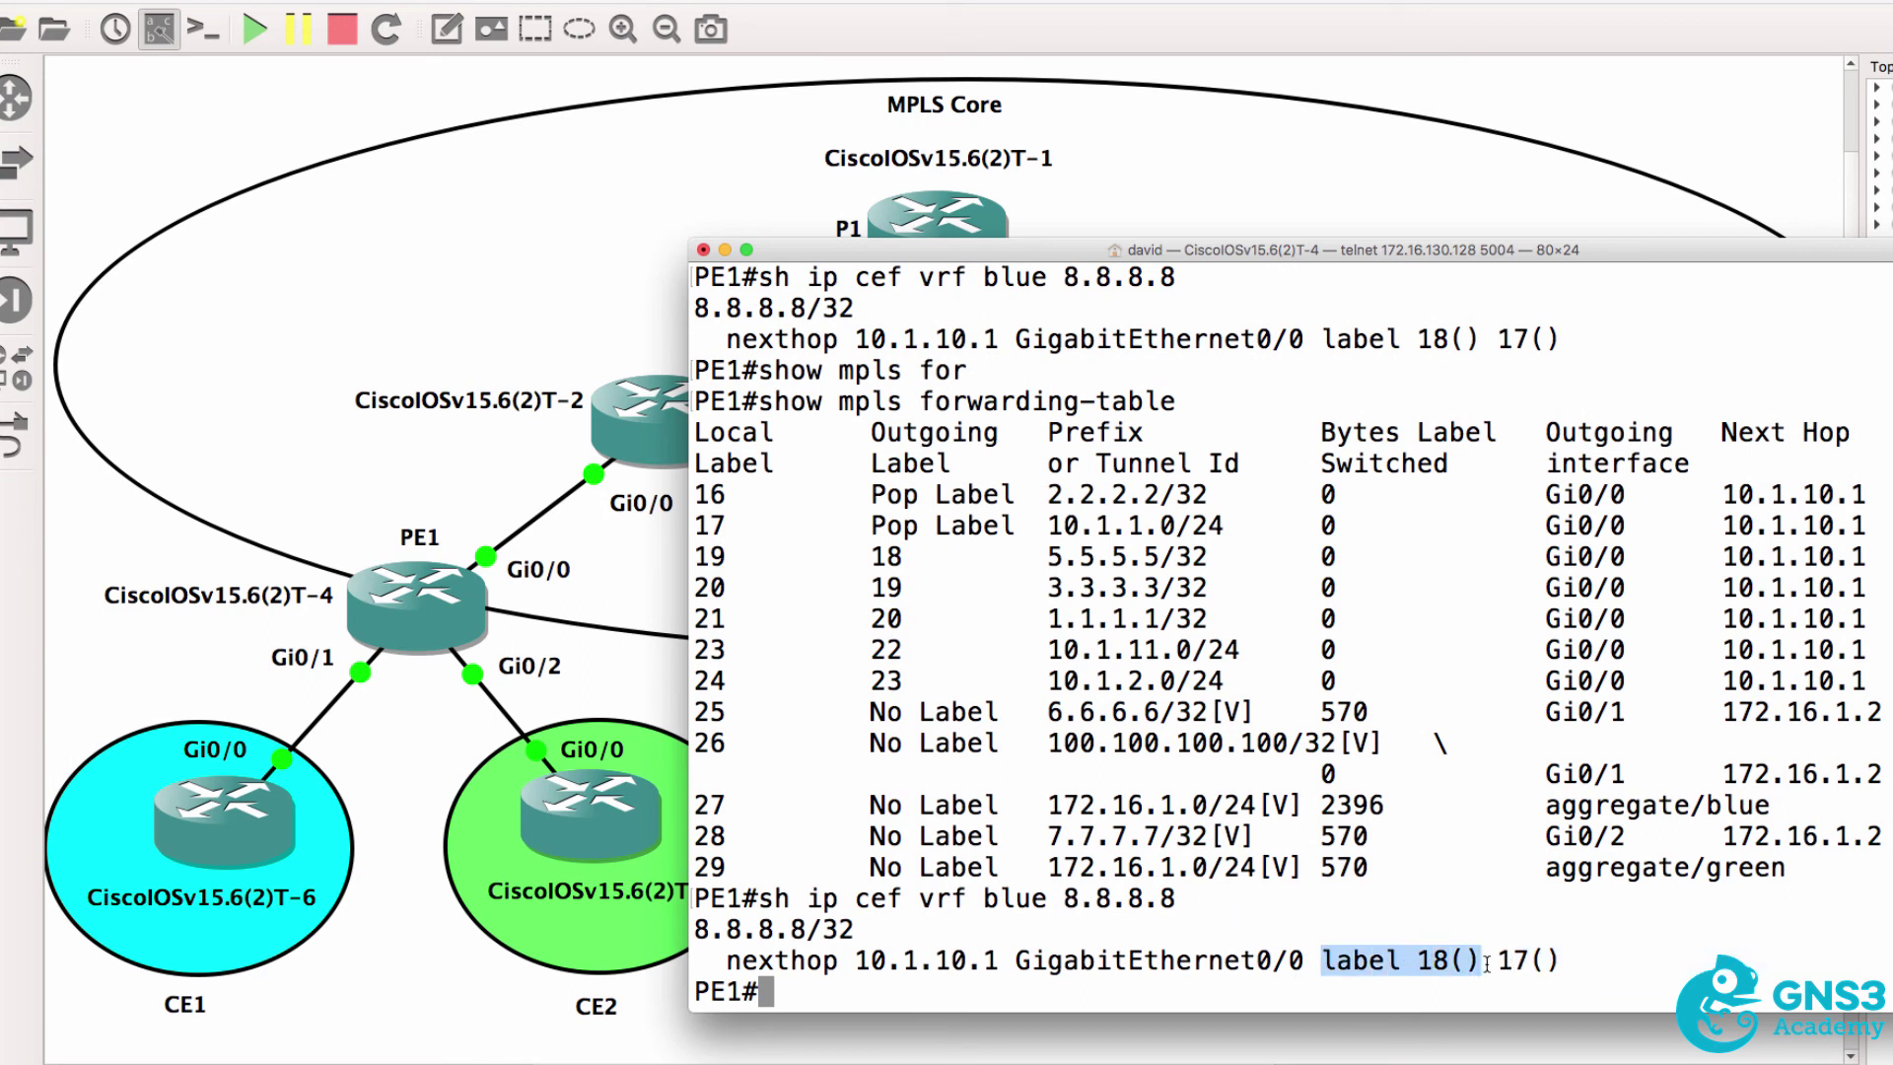
left_click_drag(1486, 964, 1647, 949)
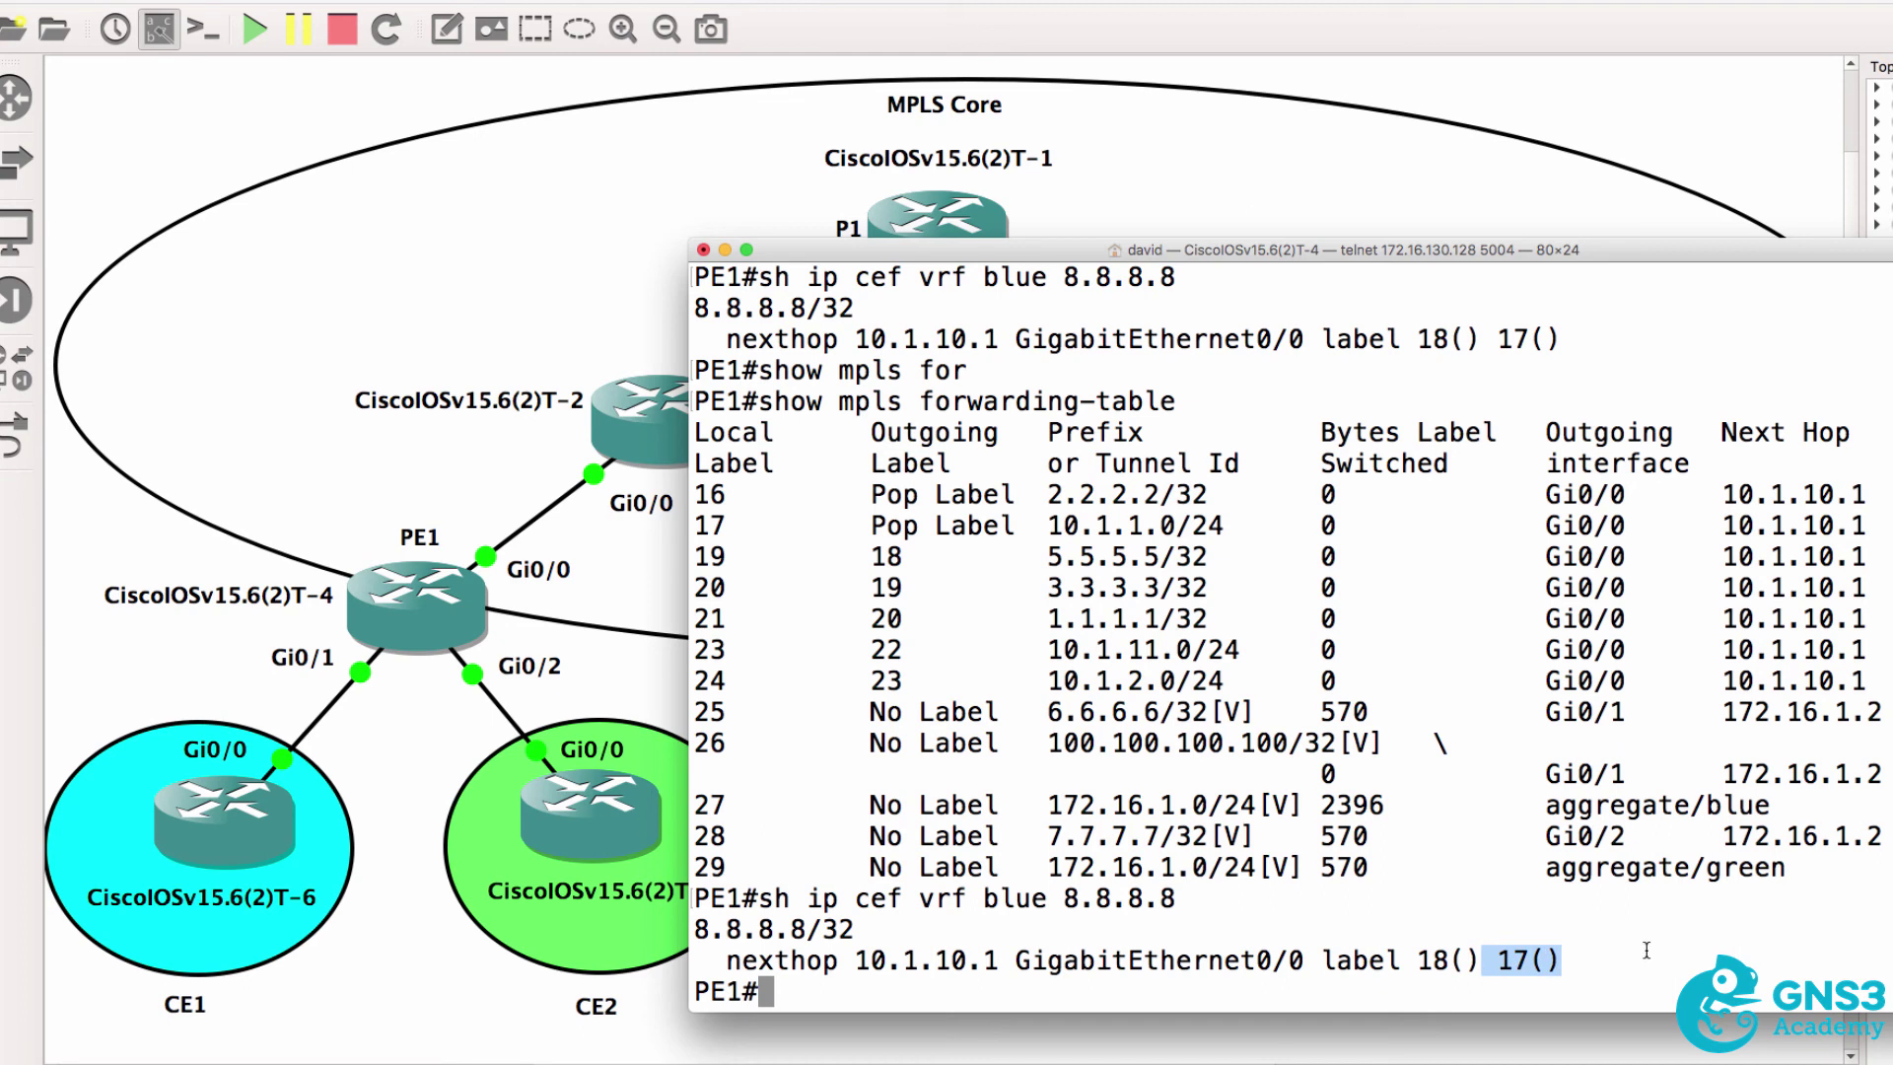
Bring the GNS3 MPLS topology with P1–P3, PE1–PE2 and CE1–CE4 in front of the PE1 console.
left_click(1082, 57)
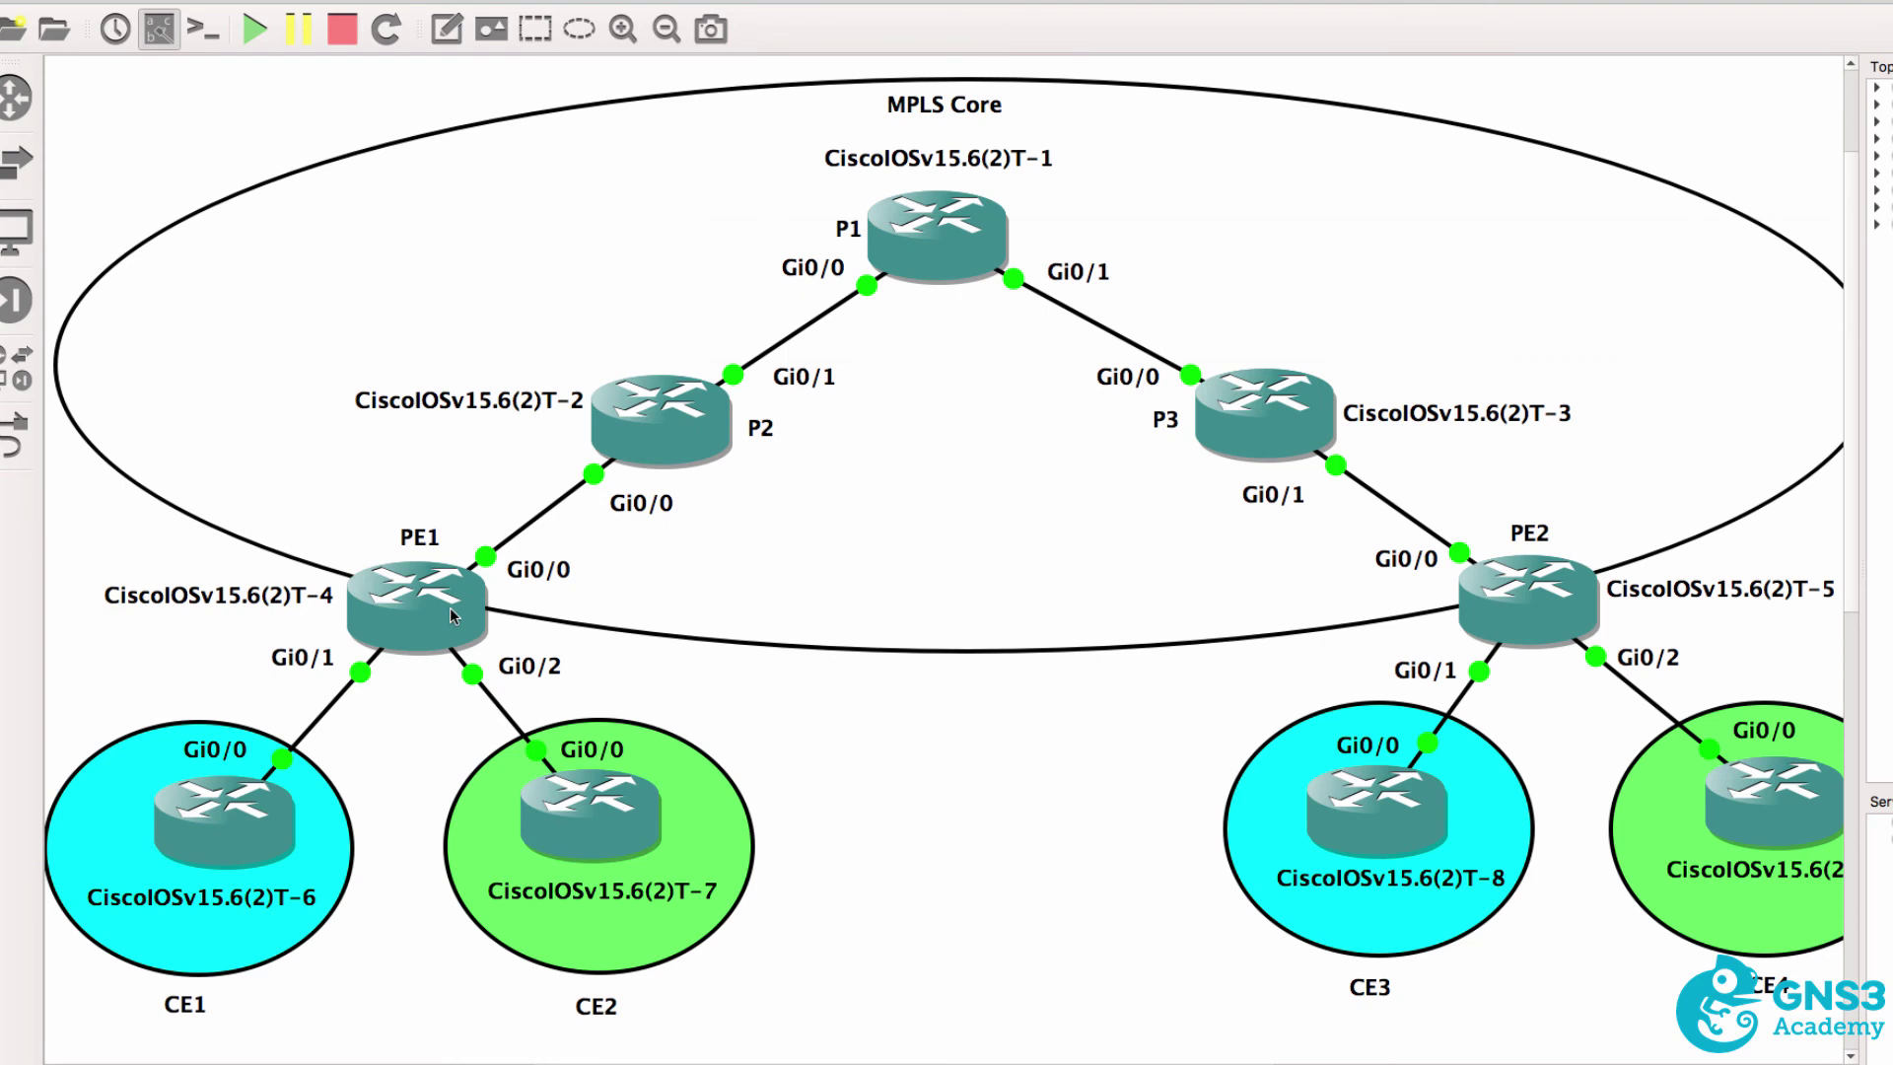